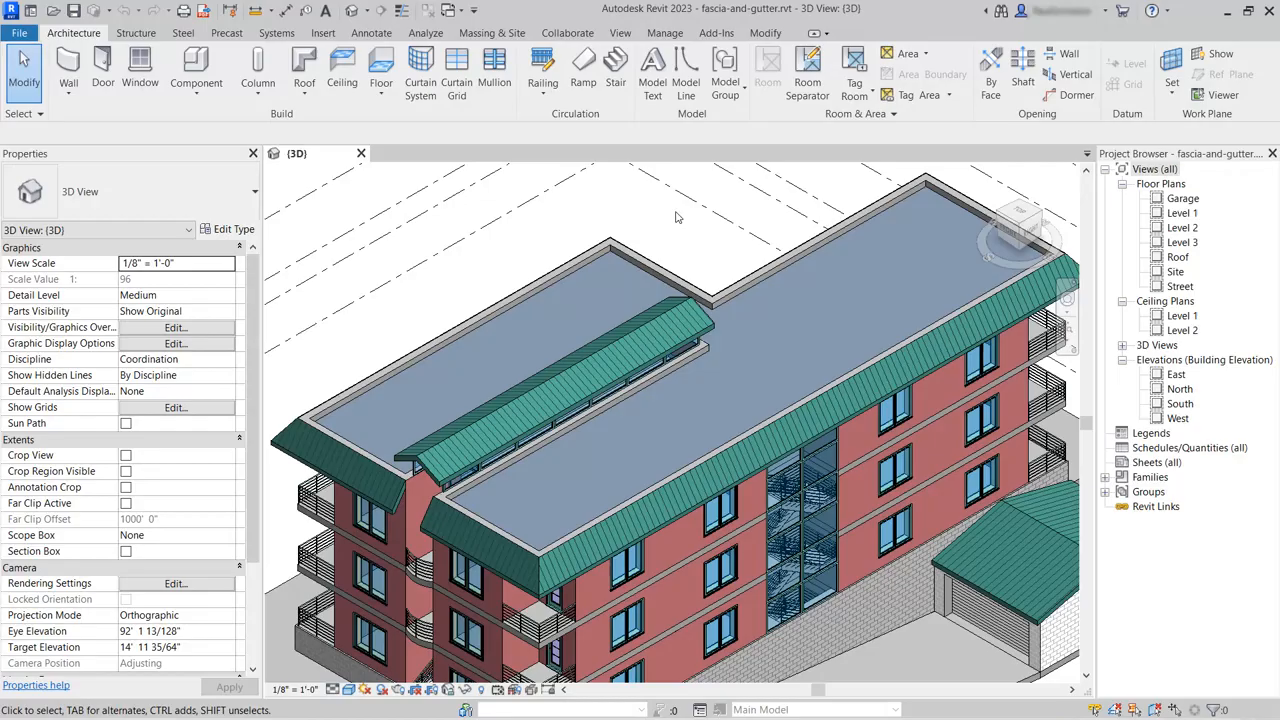
- Load the Fascia-Built-Up family from the Profiles/Roofs category of the Autodesk cloud library
left_click(321, 33)
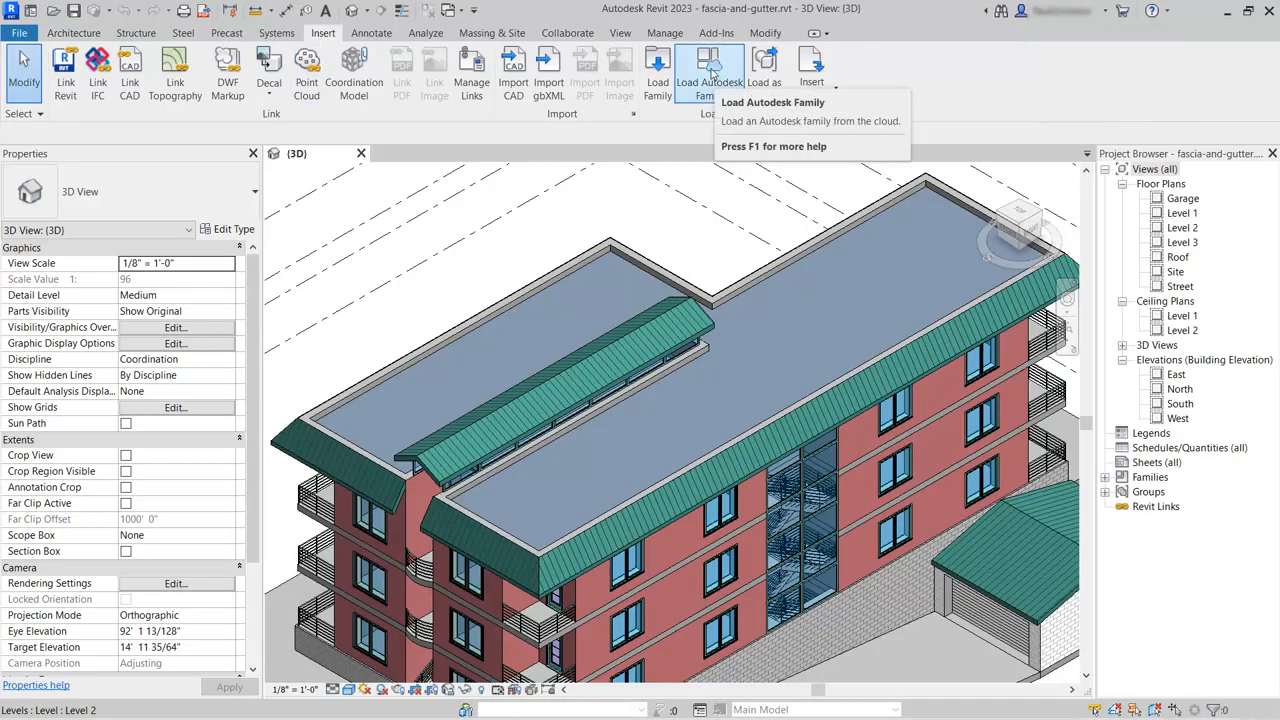
left_click(710, 75)
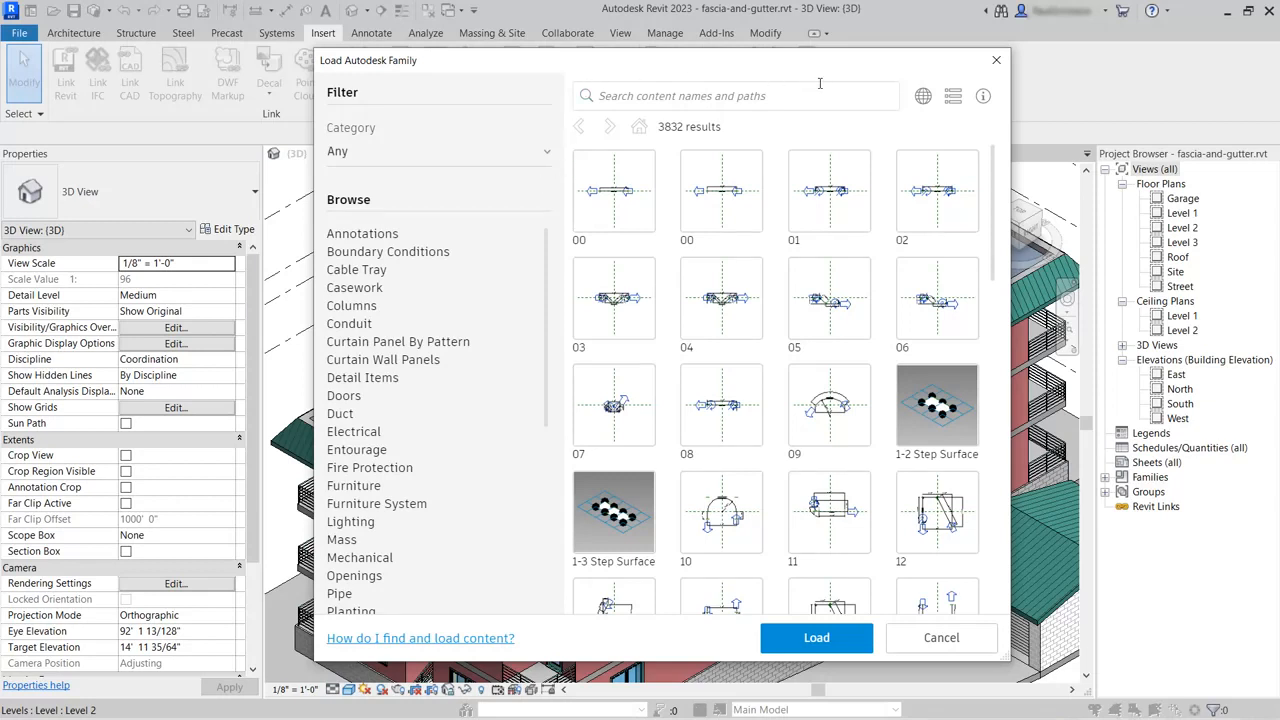
left_click(922, 96)
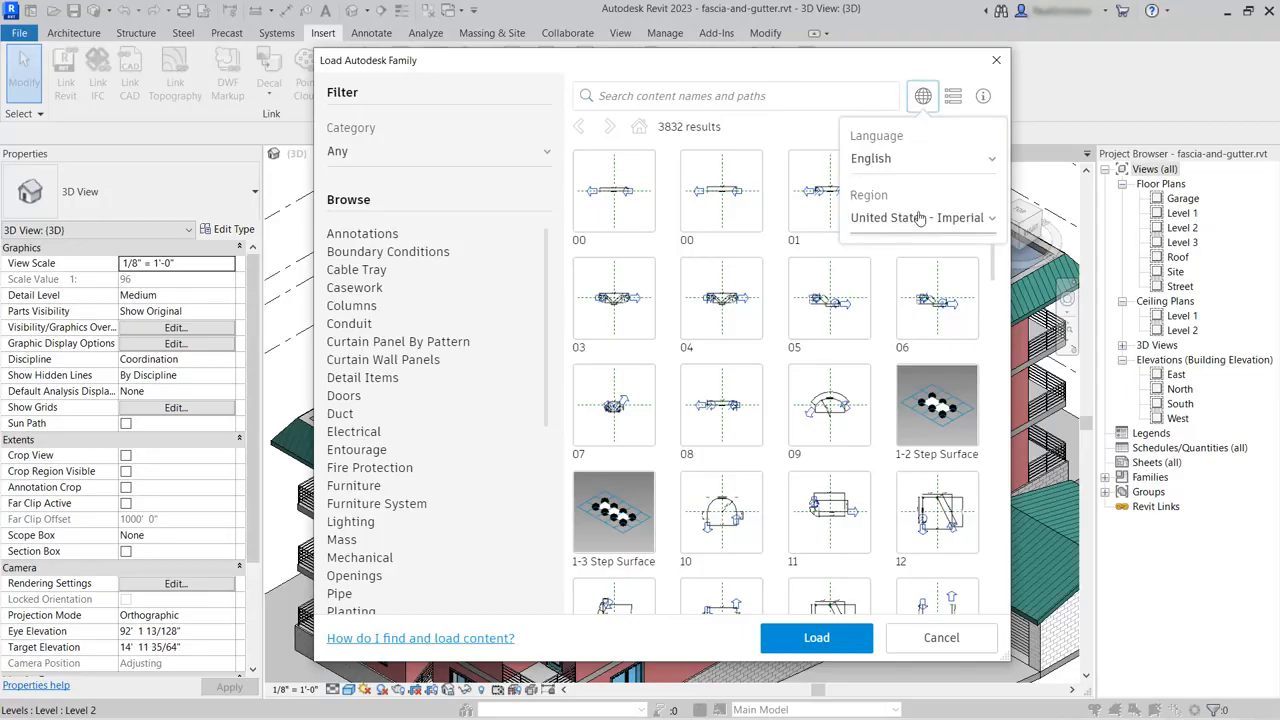
left_click(923, 96)
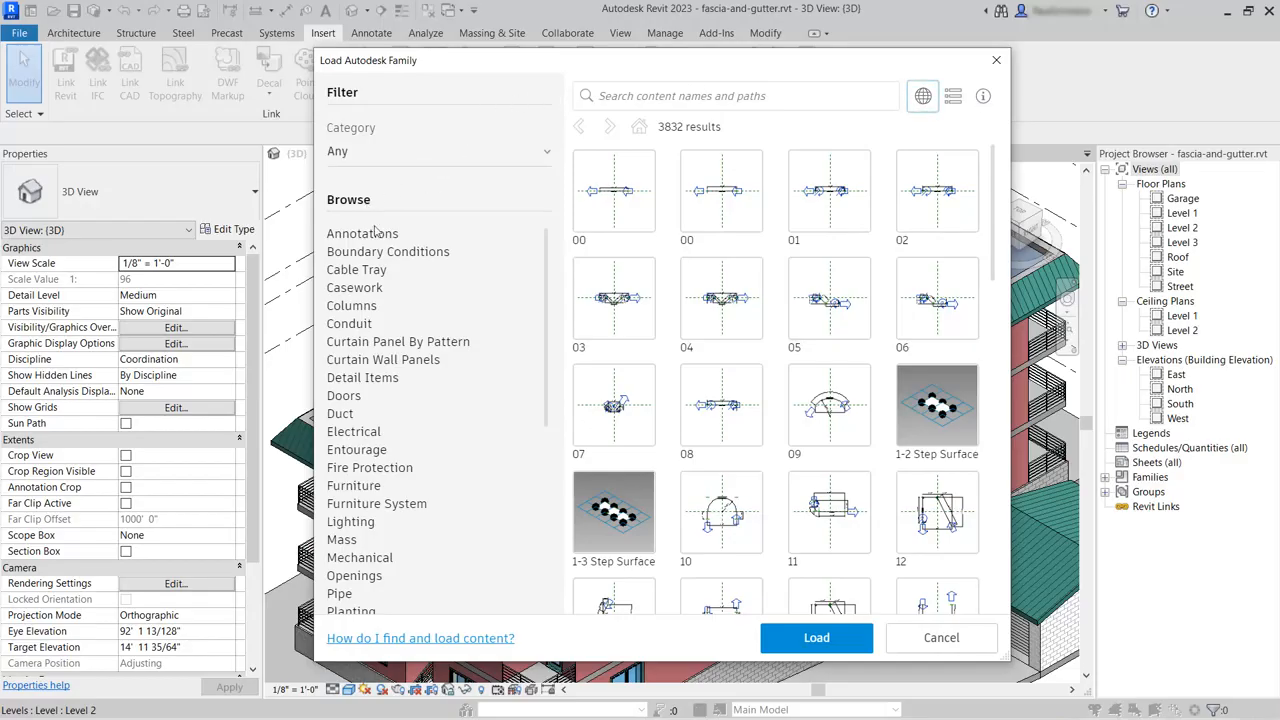
left_click_drag(546, 277, 528, 416)
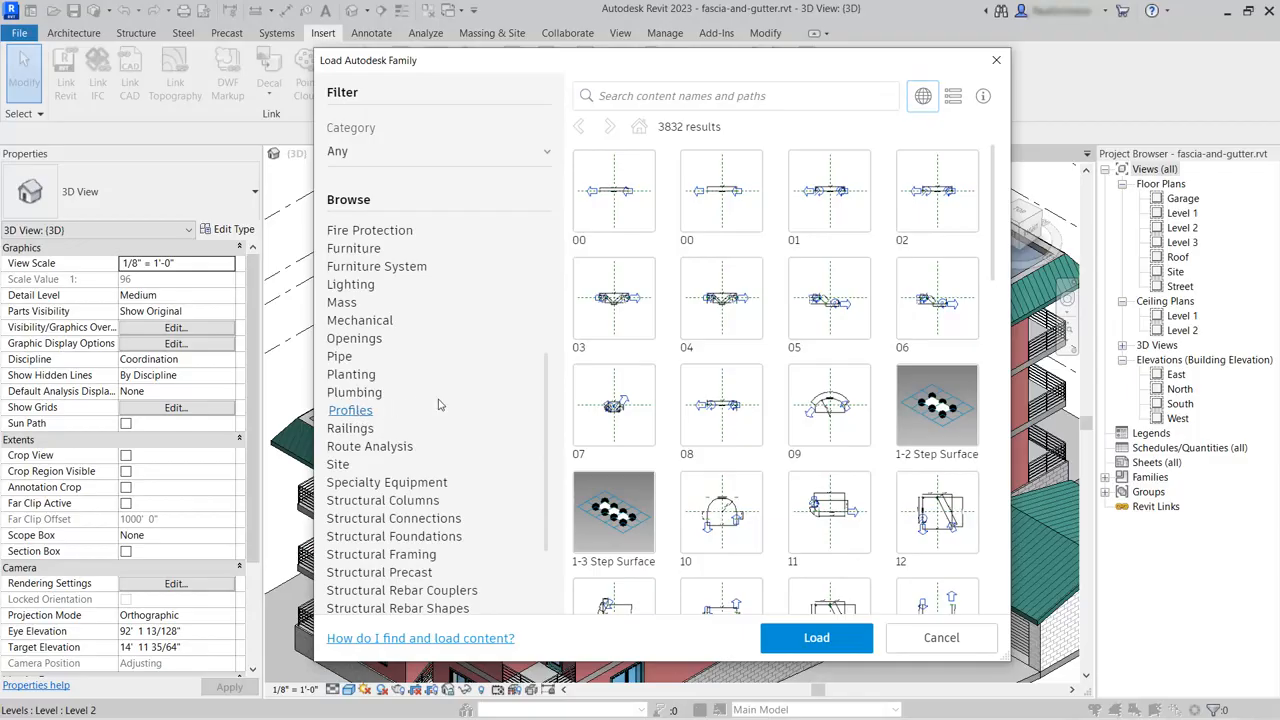
left_click(386, 412)
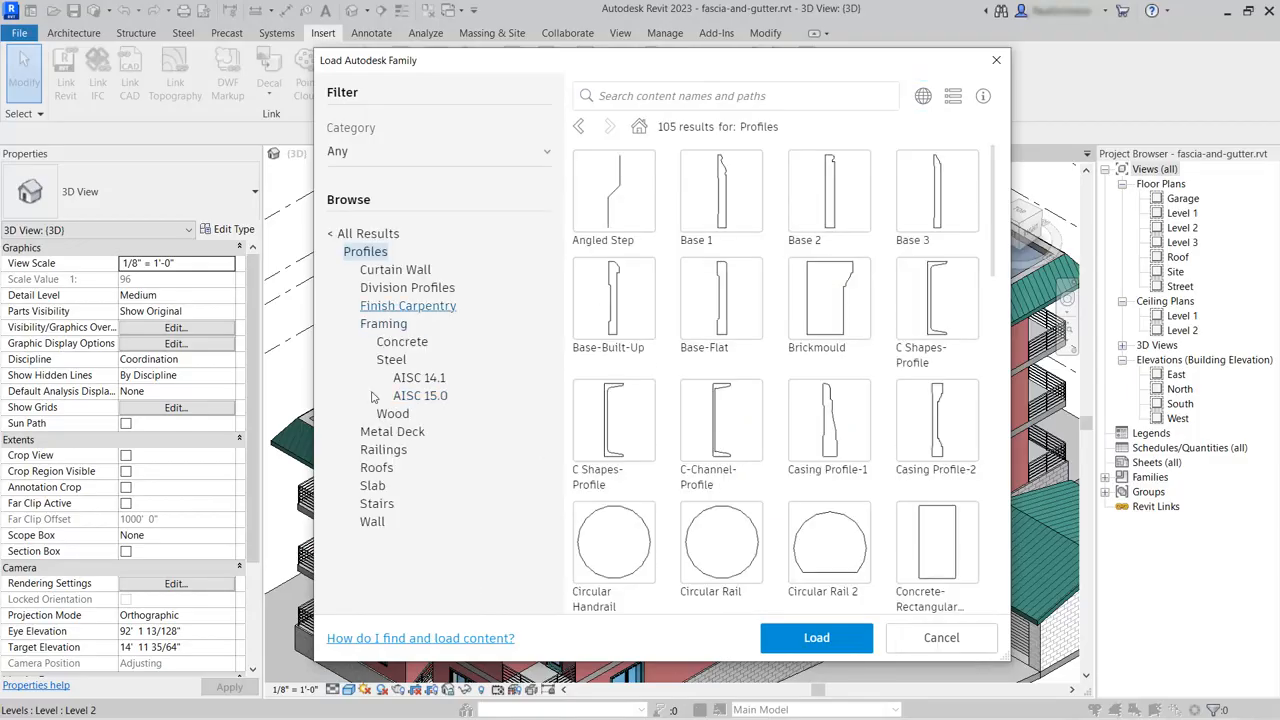
left_click(376, 469)
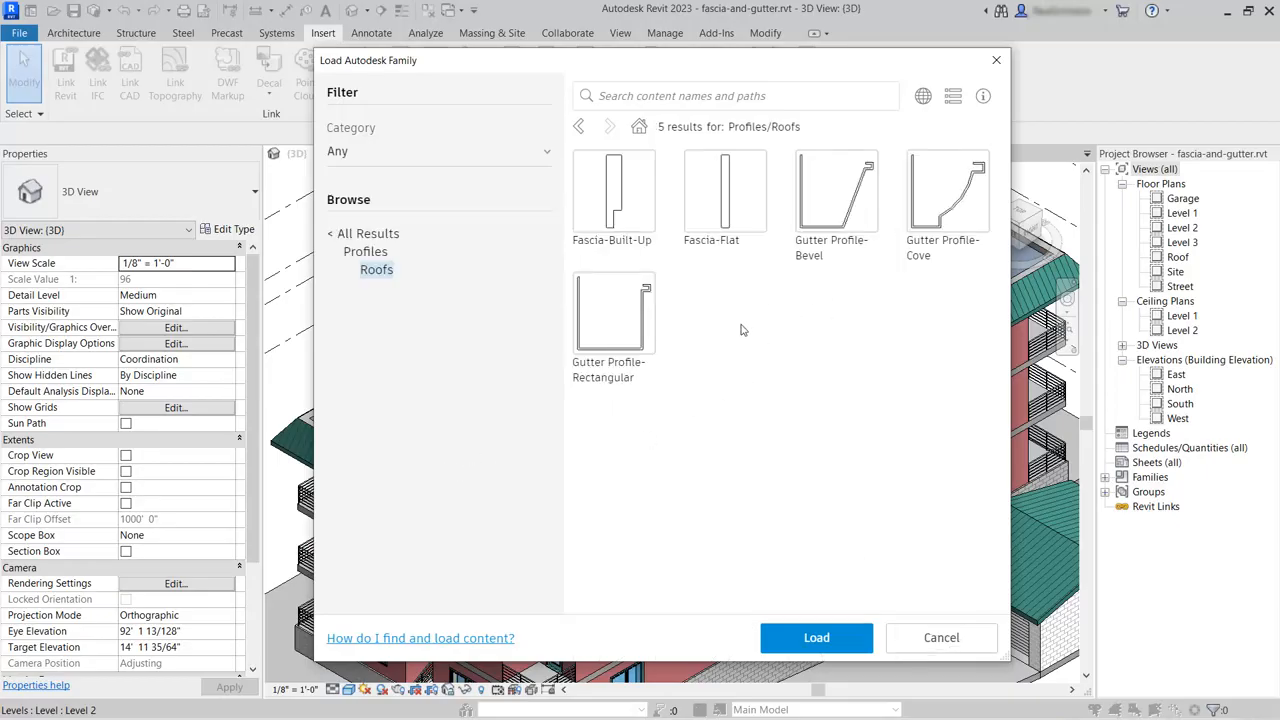
left_click(608, 204)
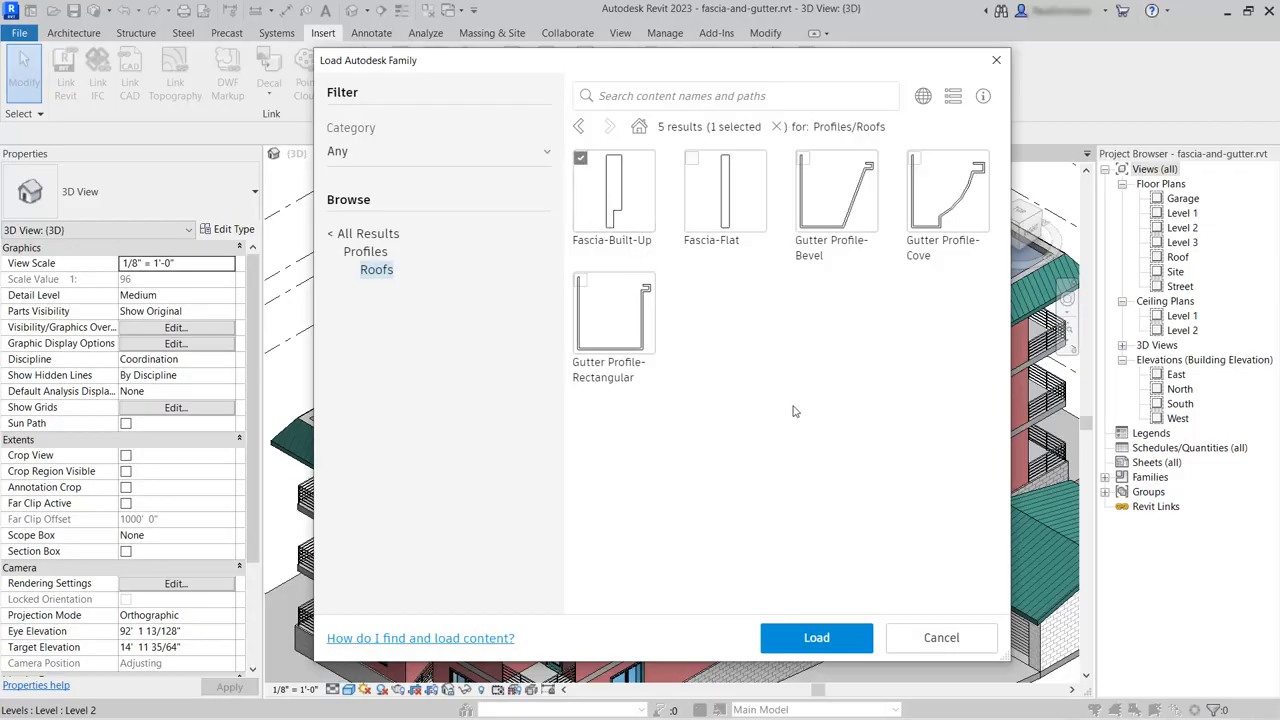
left_click(817, 639)
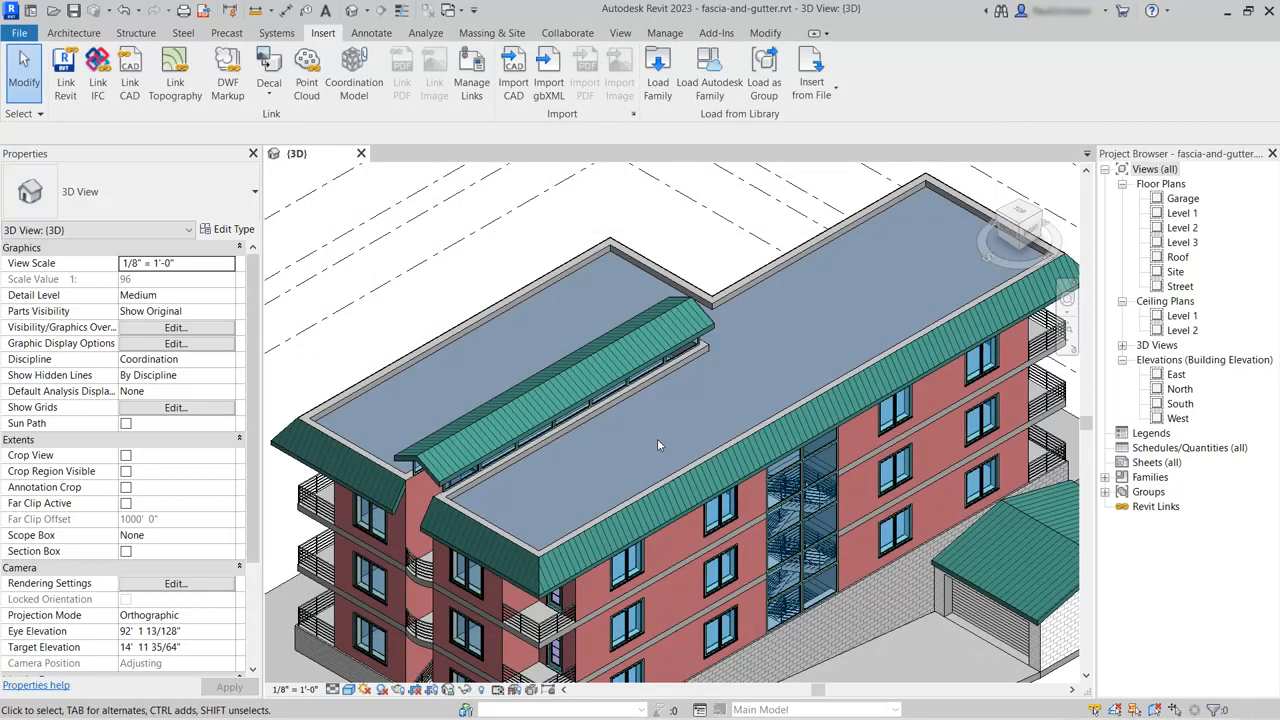
- Start a roof fascia and duplicate the Fascia-Flat 1x12 type as "Fascia Built-up 1x10"
left_click(80, 34)
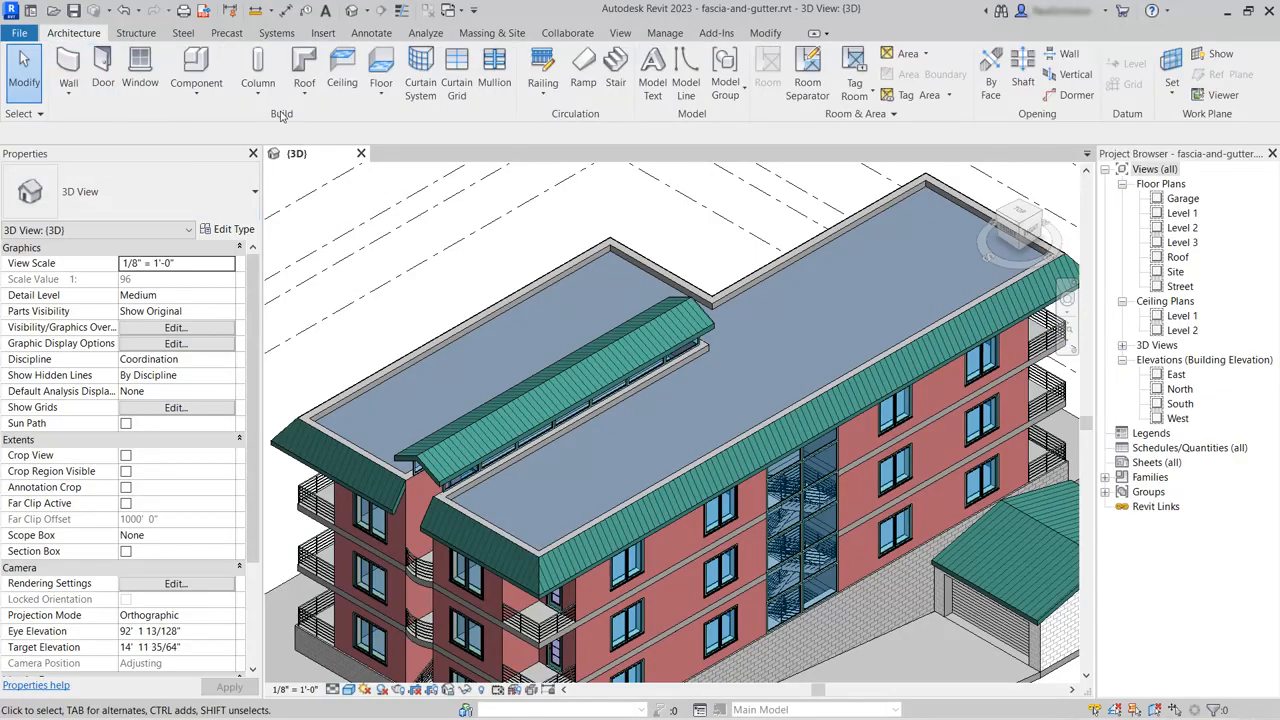
left_click(307, 91)
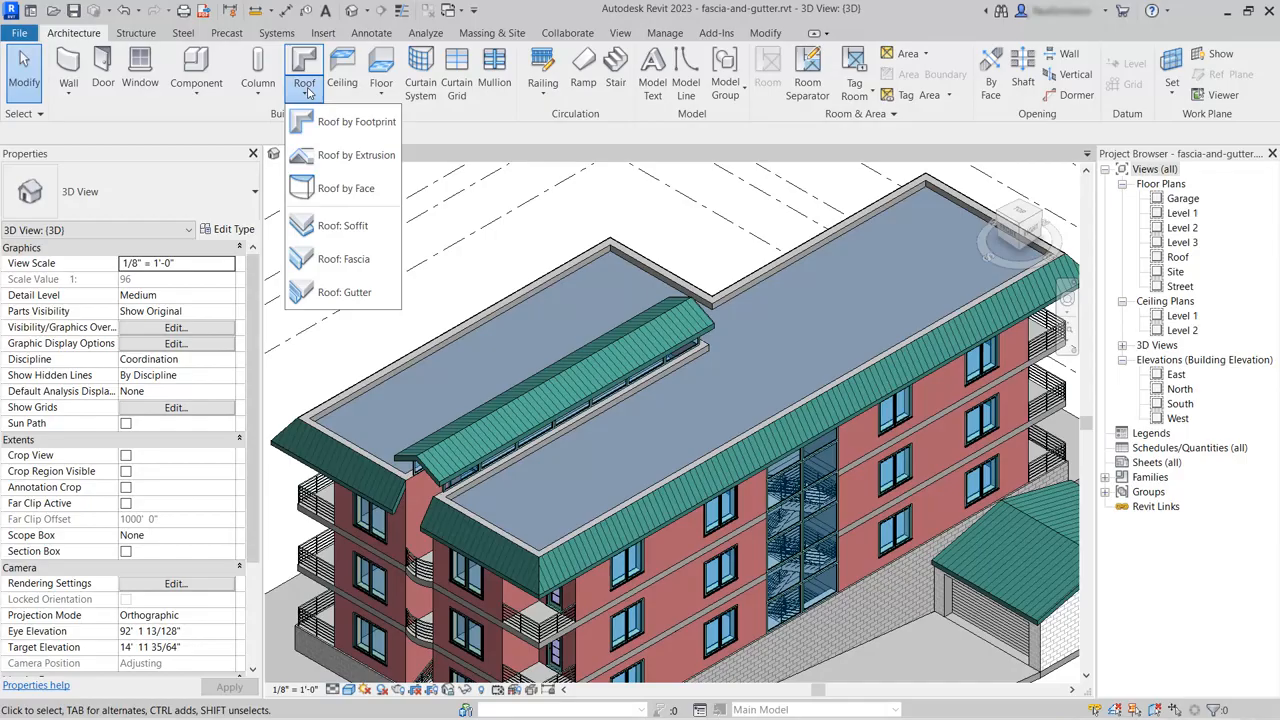
left_click(333, 260)
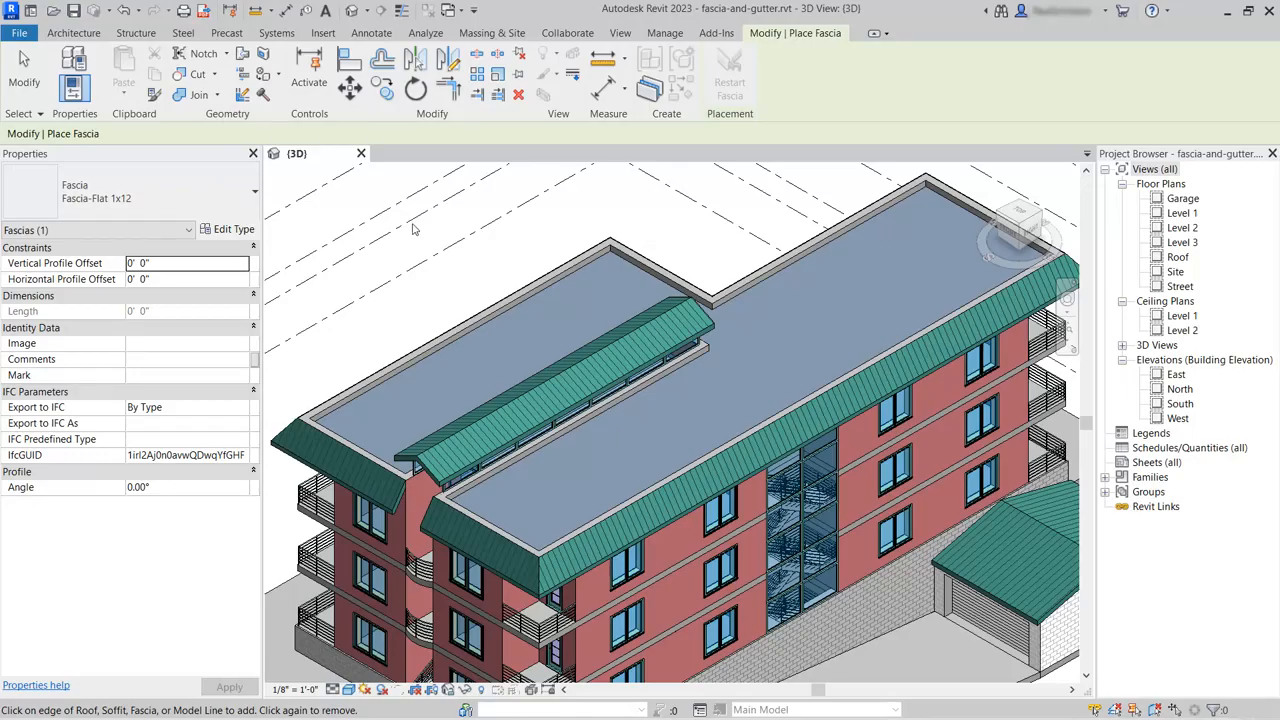
left_click(226, 229)
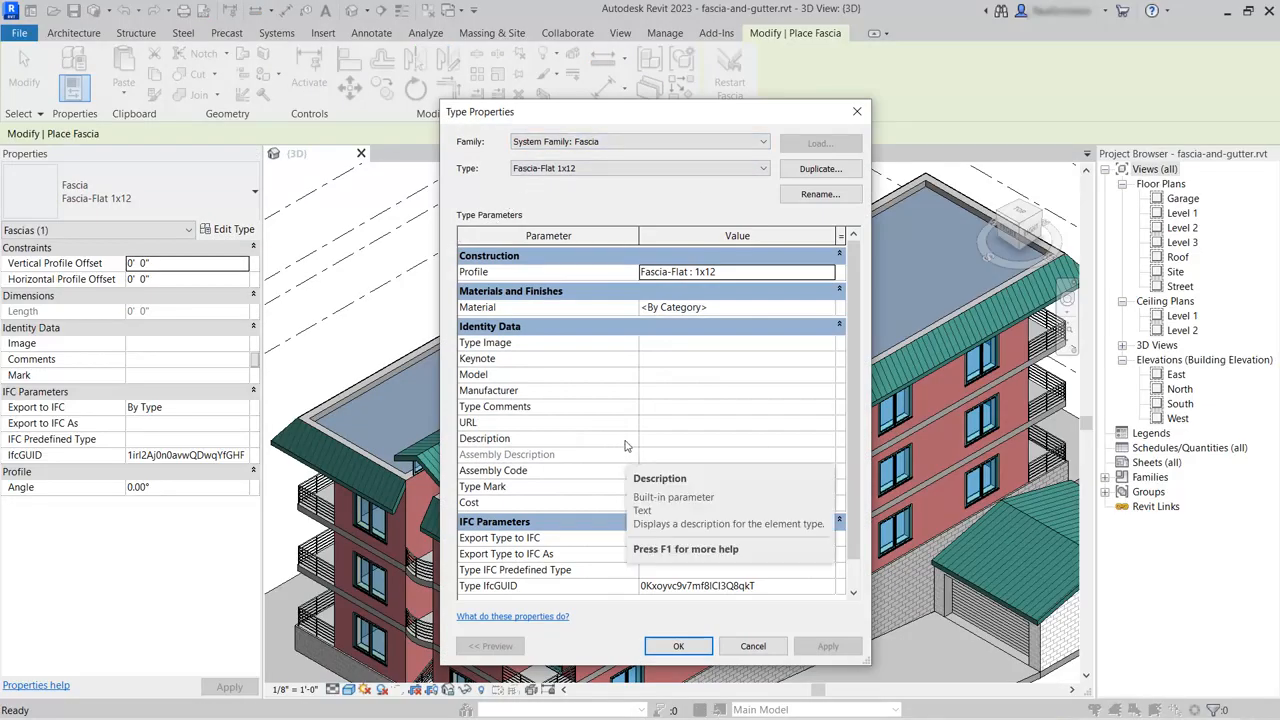
left_click(820, 169)
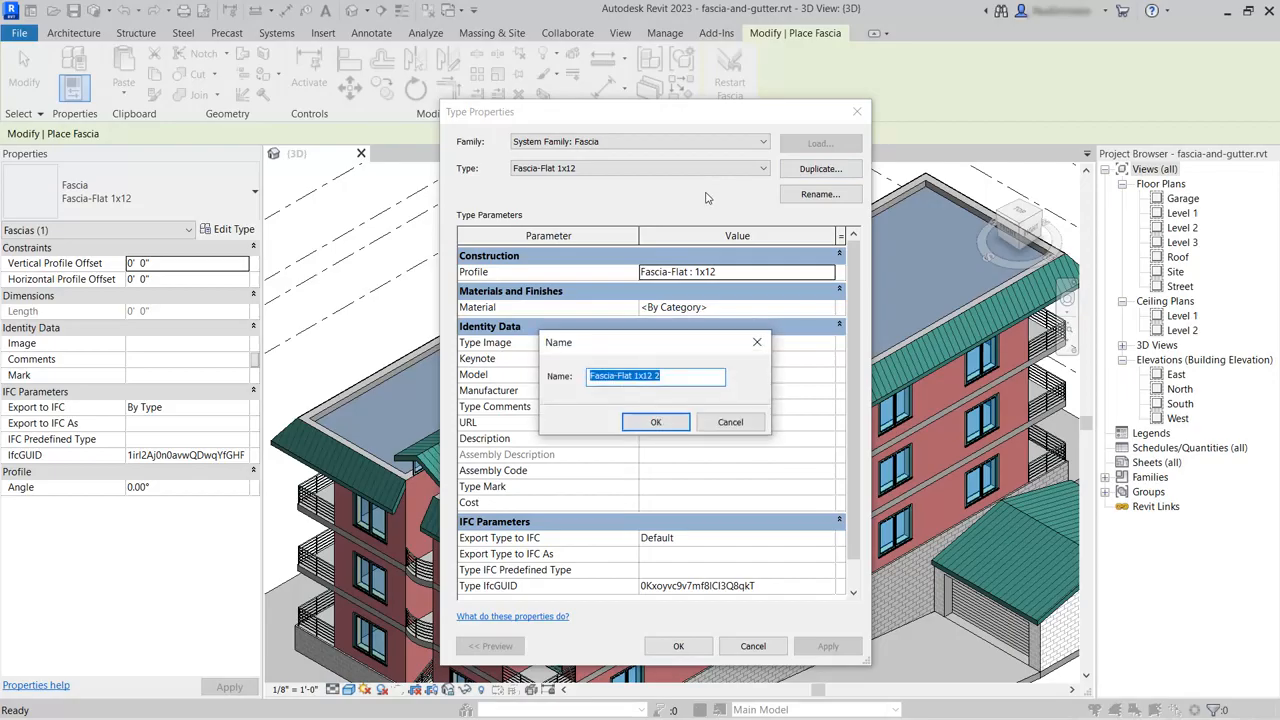
type("Fasc")
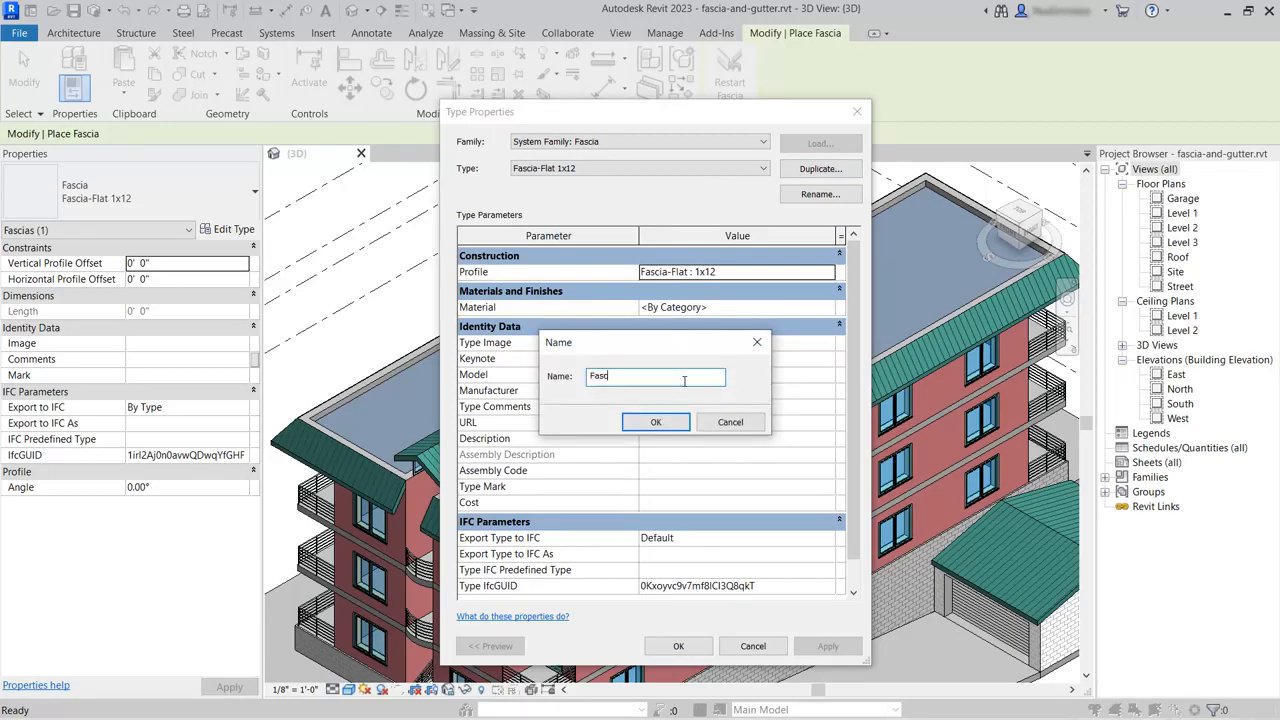
type("ia Built-up 1x10")
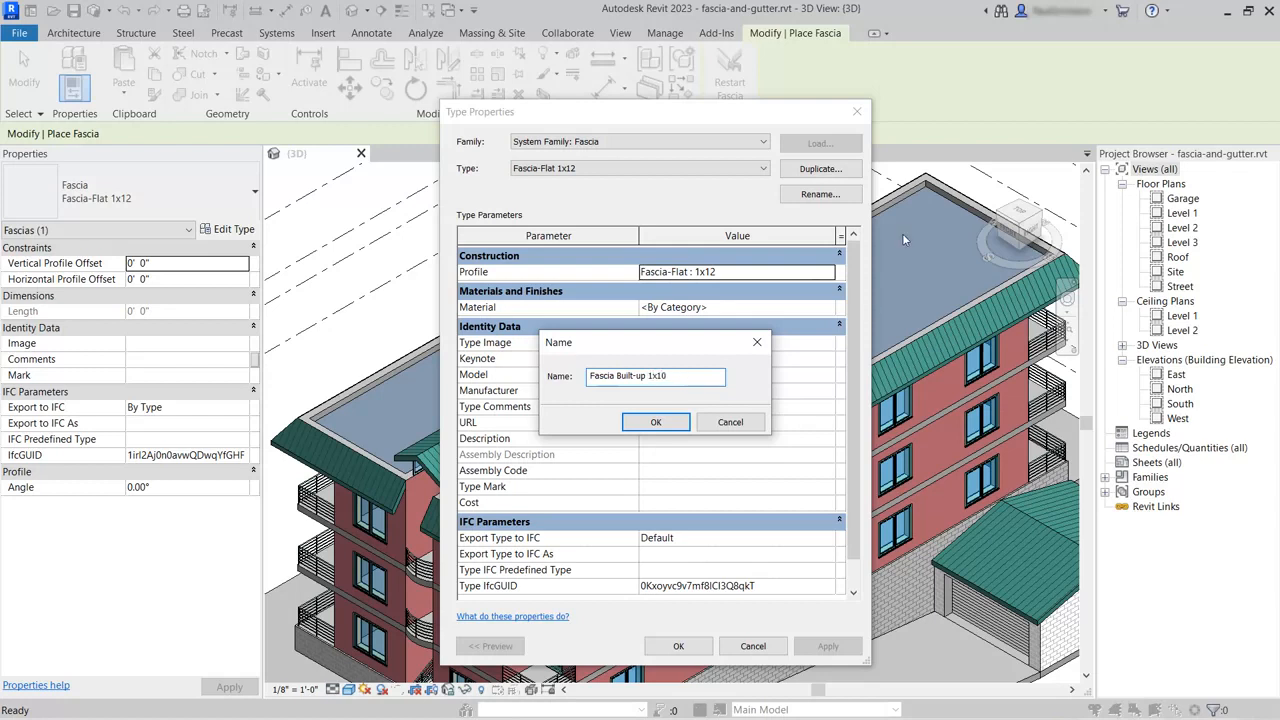
left_click(660, 424)
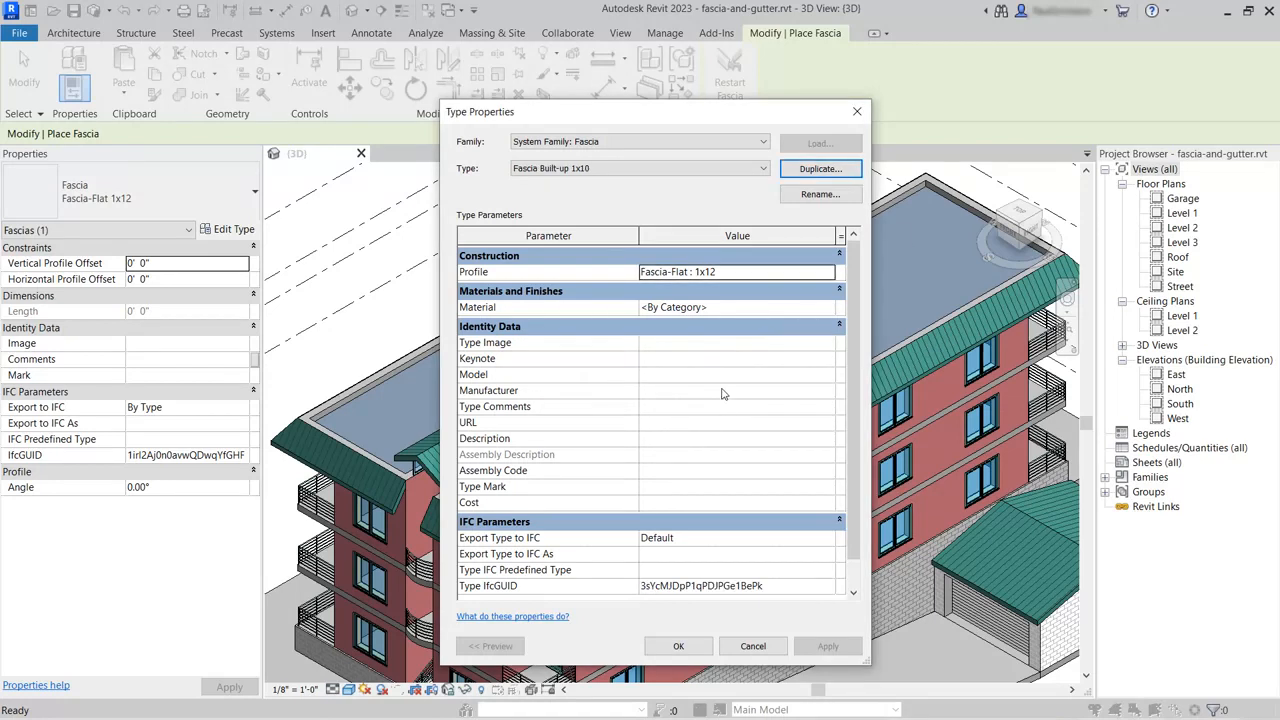
- Set the new fascia type's profile to Fascia-Built-Up : 1x10 w 1x6
left_click(728, 273)
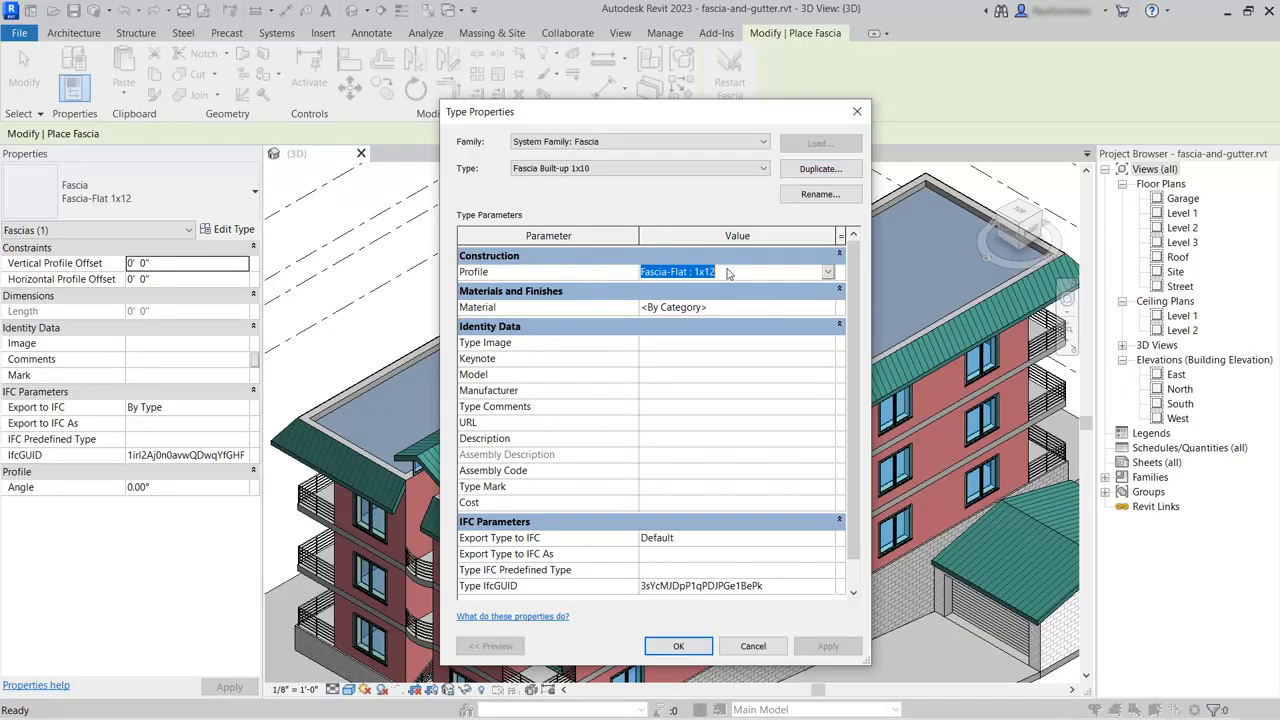
left_click(828, 273)
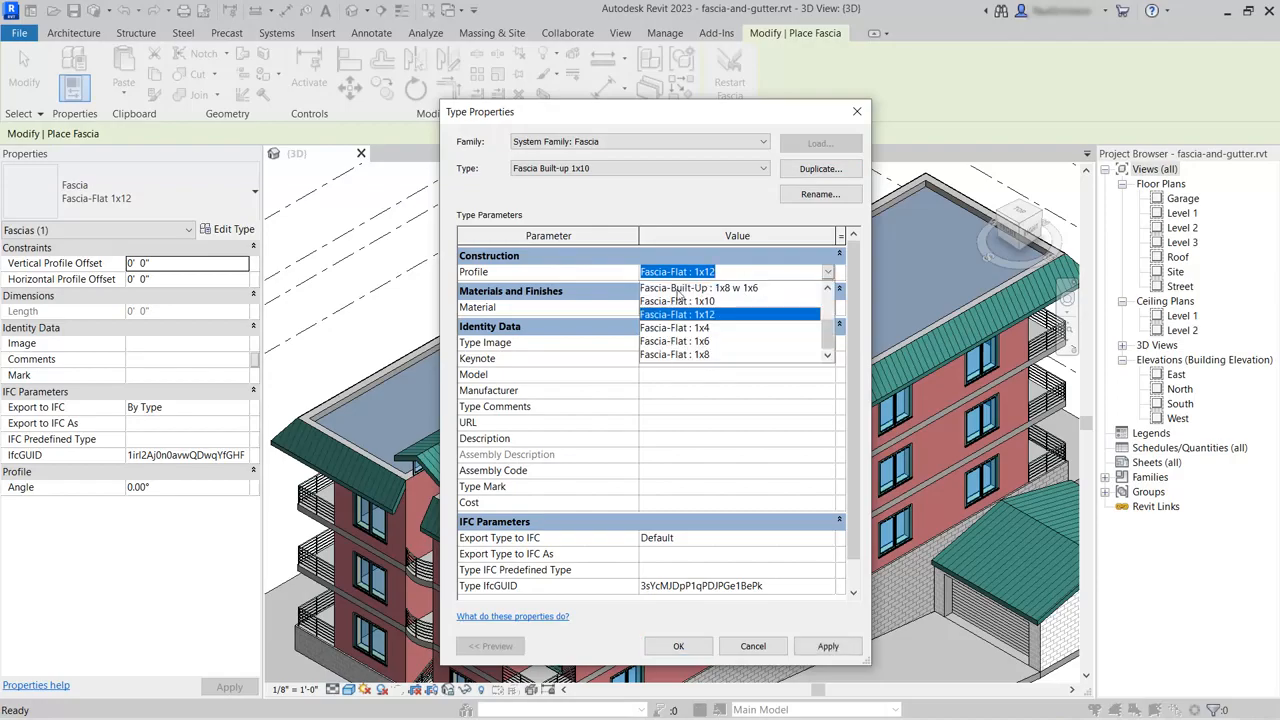
scroll(827, 332, "up", 2)
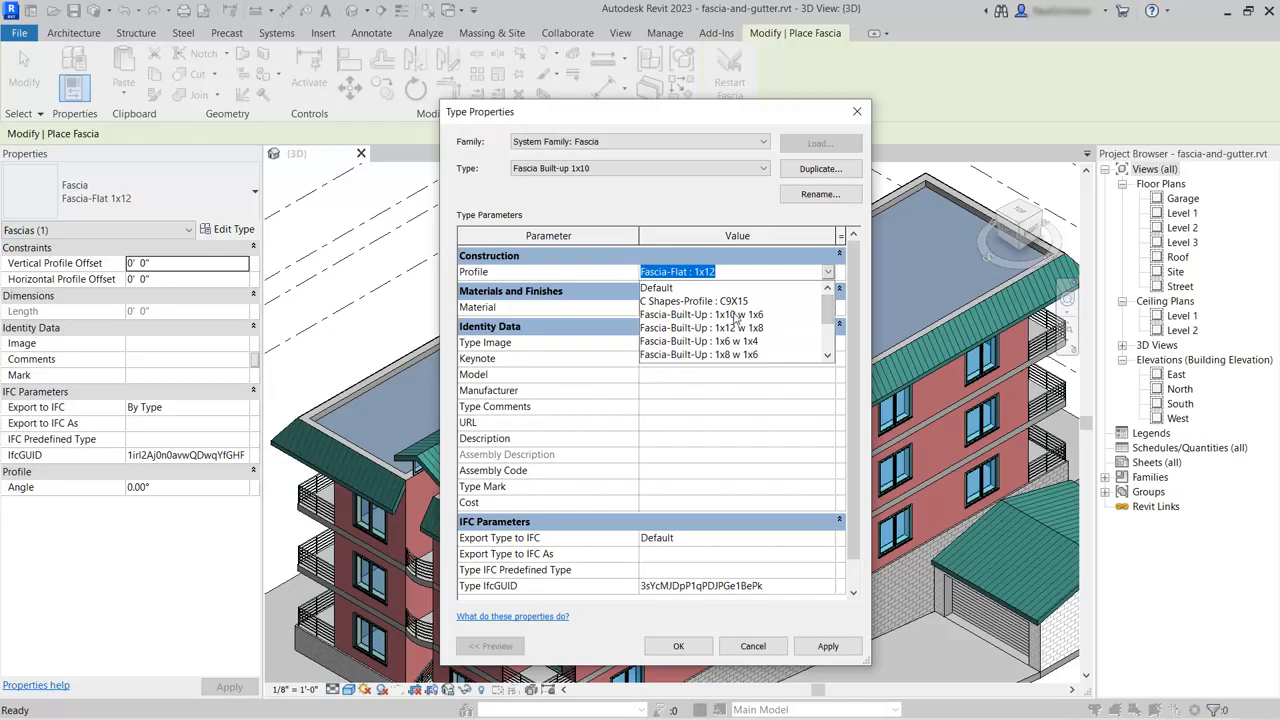
left_click(735, 315)
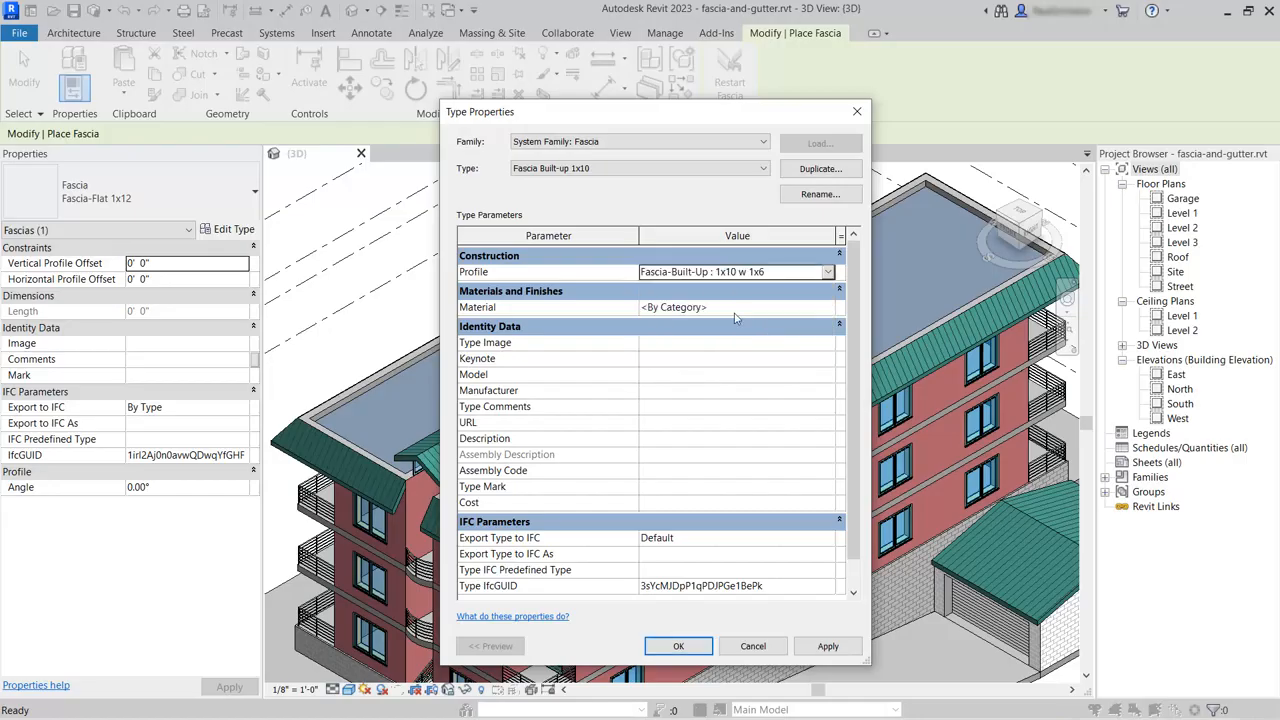
- Assign the PVC Clad - White material to the fascia type and accept the type properties
left_click(684, 310)
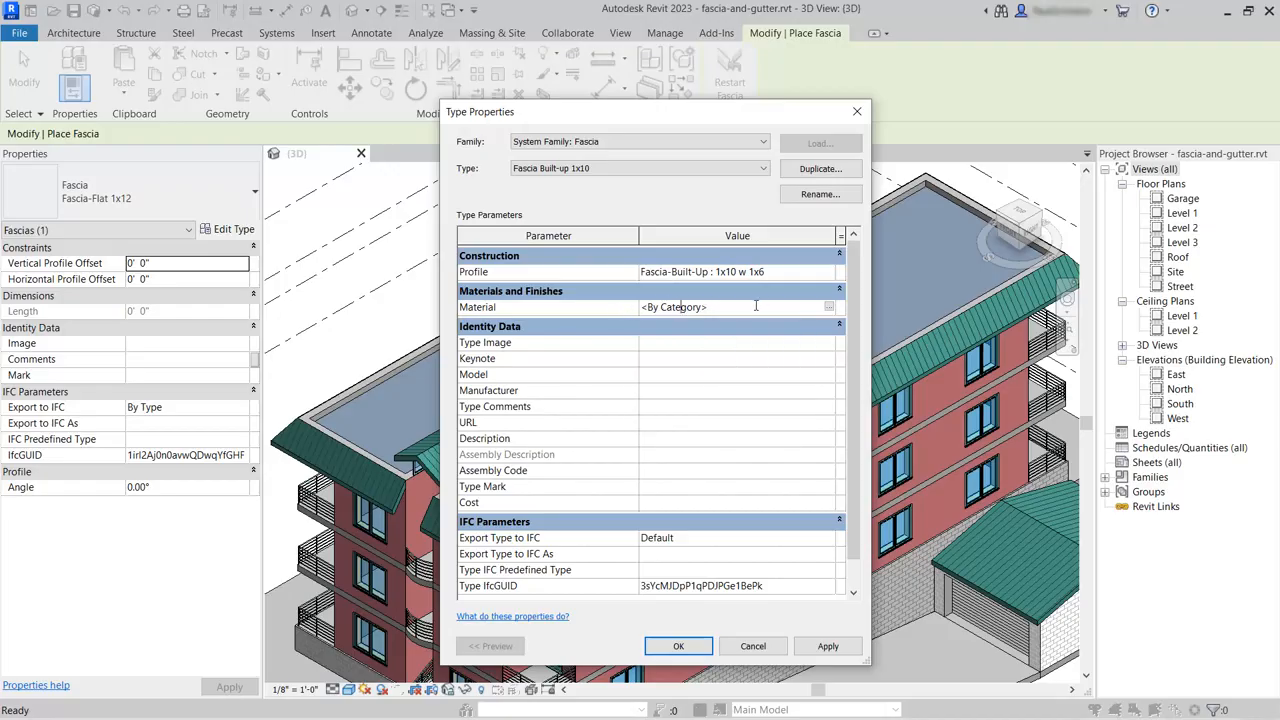
left_click(830, 308)
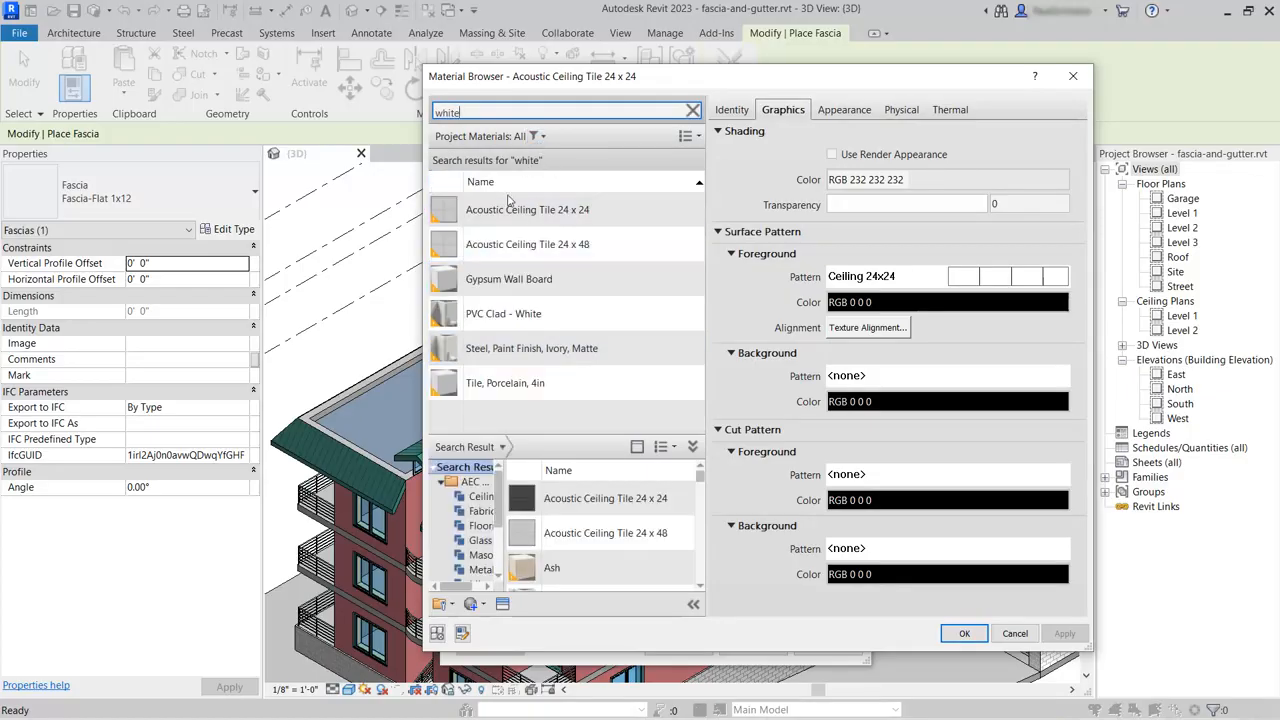
left_click(505, 316)
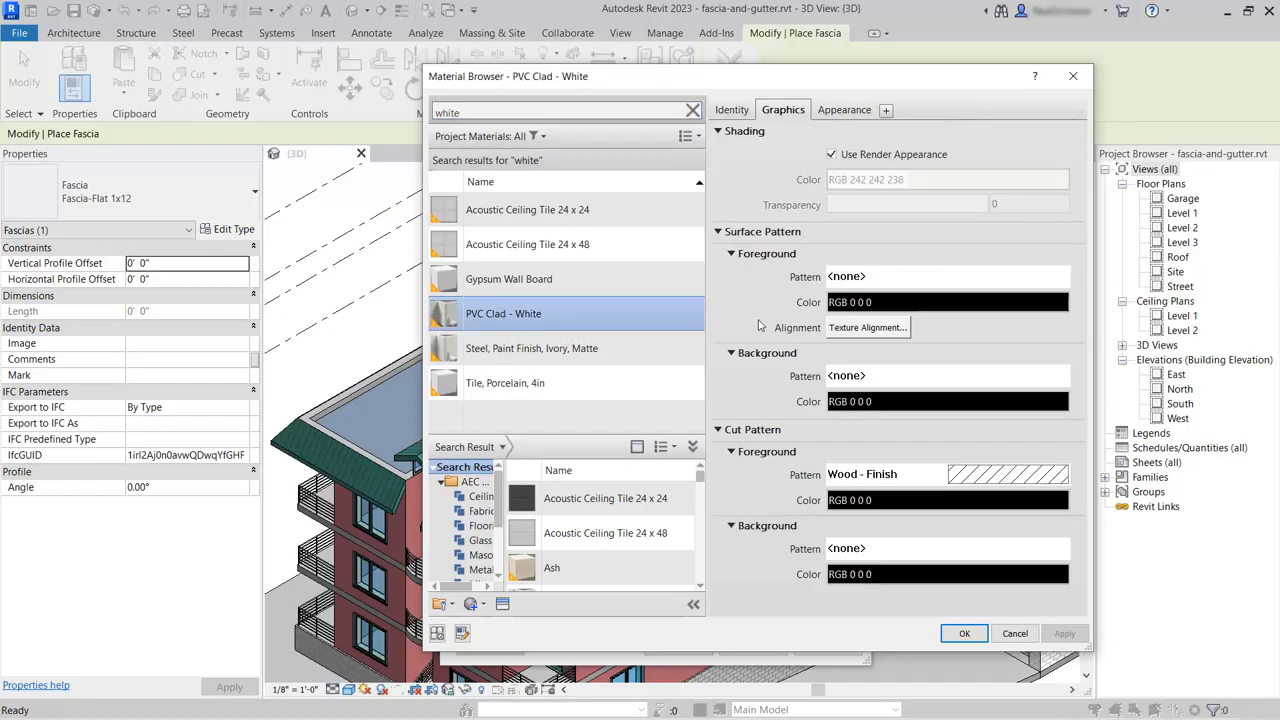
left_click(964, 635)
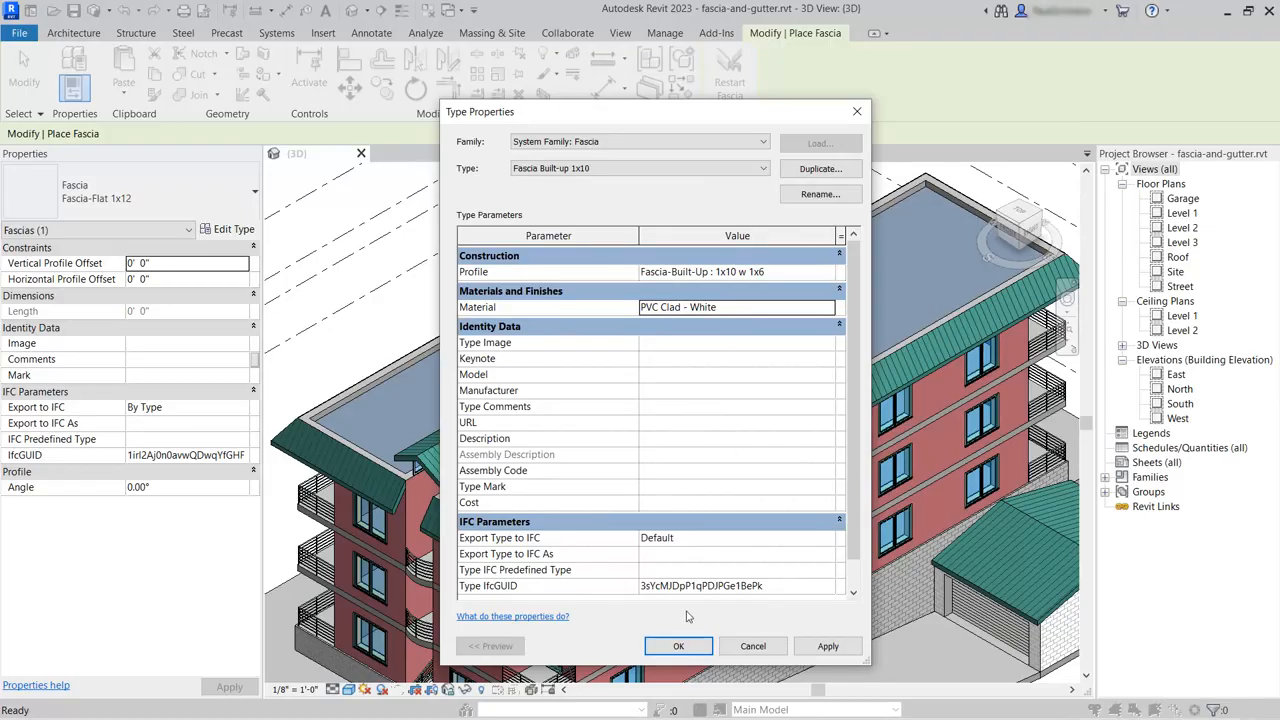
left_click(678, 646)
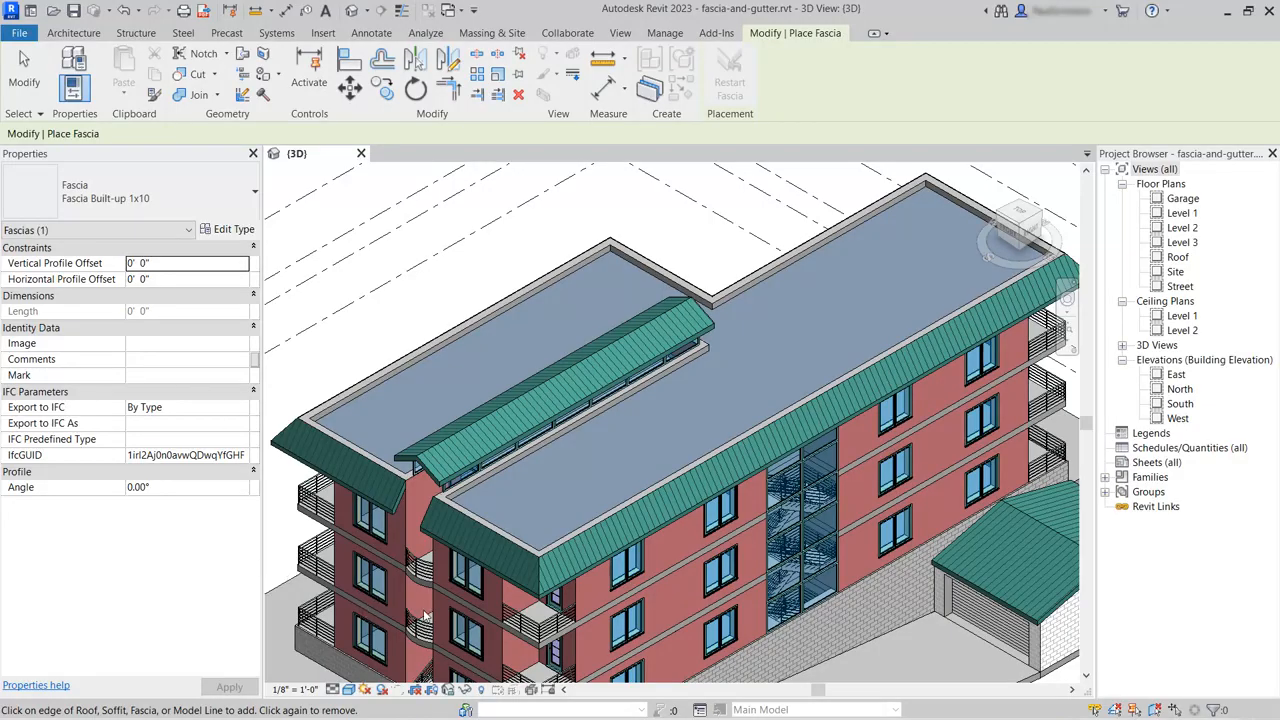
- Place the fascia along the two lower roof edges that meet at the building's front corner above the balcony
middle_click_drag(443, 600, 555, 440)
scroll(557, 417, "up", 1)
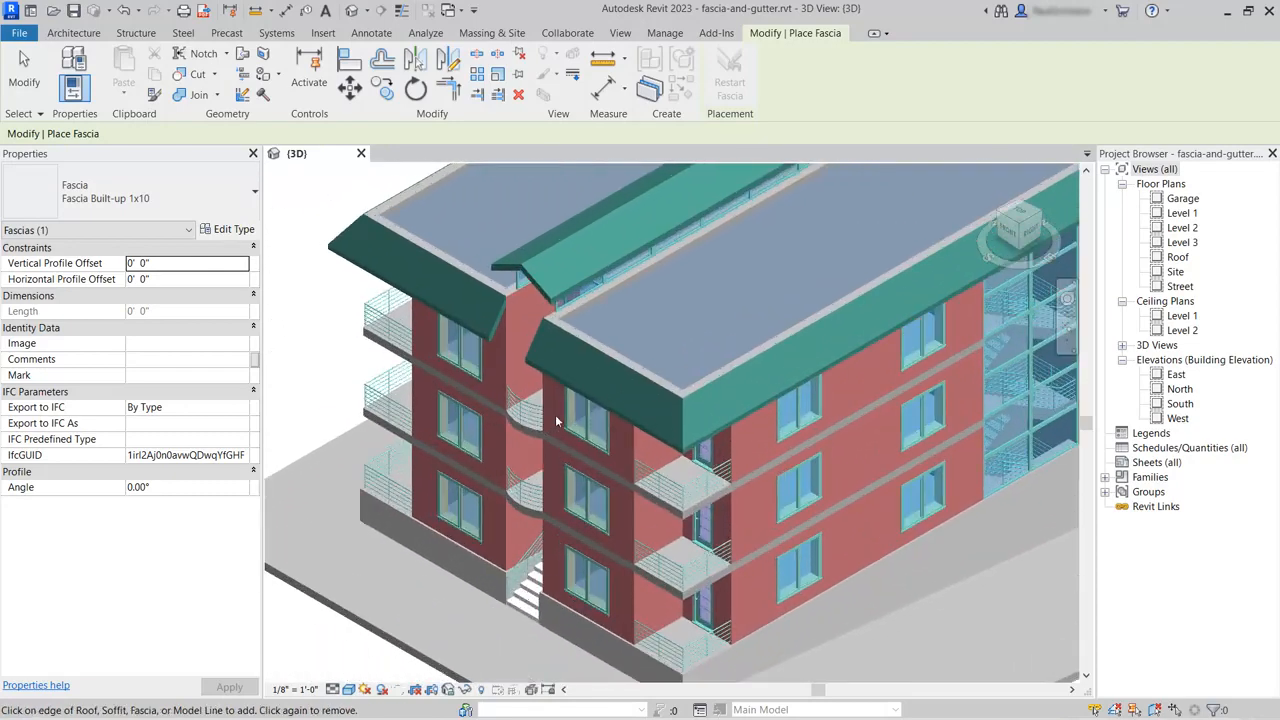
scroll(562, 400, "up", 6)
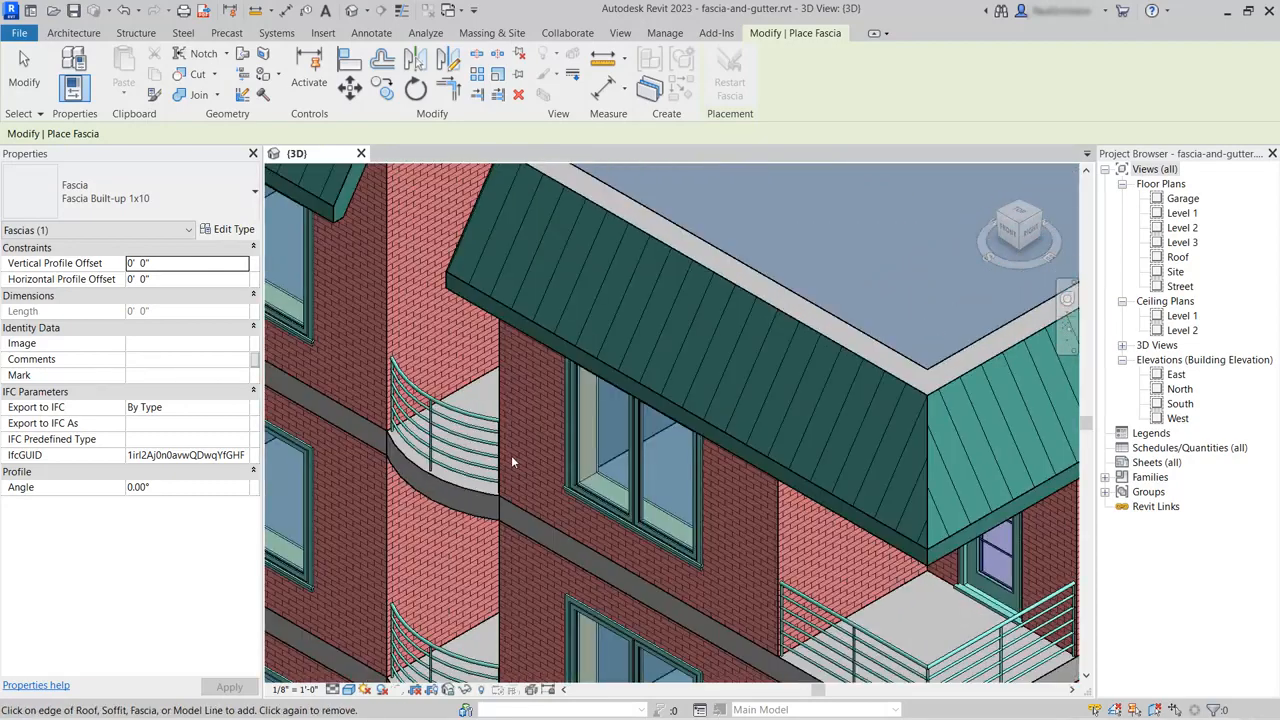
left_click(542, 338)
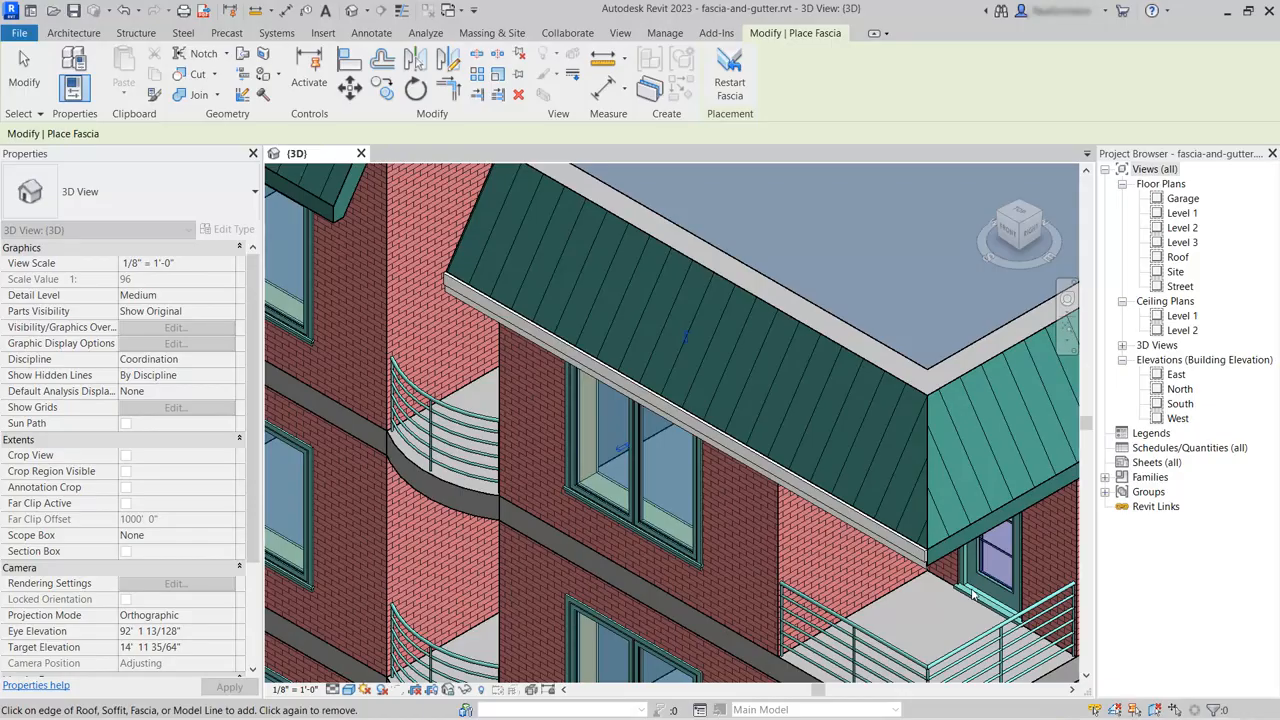
scroll(931, 560, "up", 5)
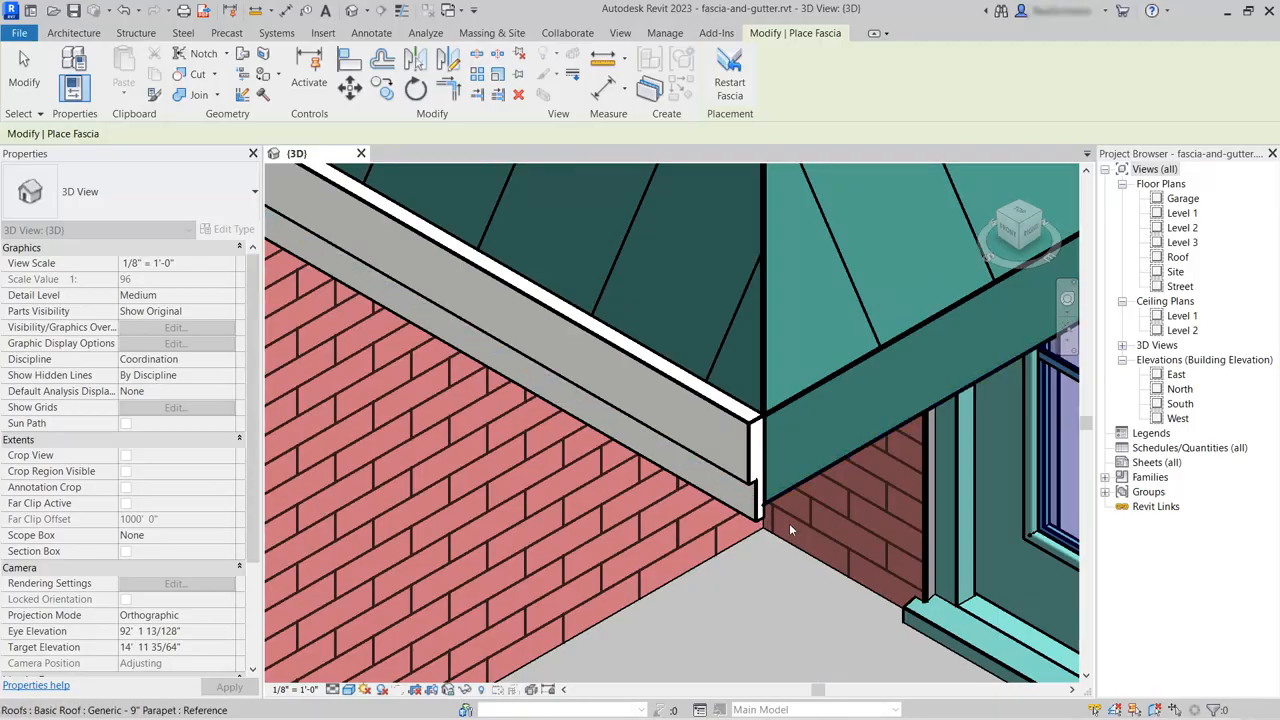
left_click(831, 383)
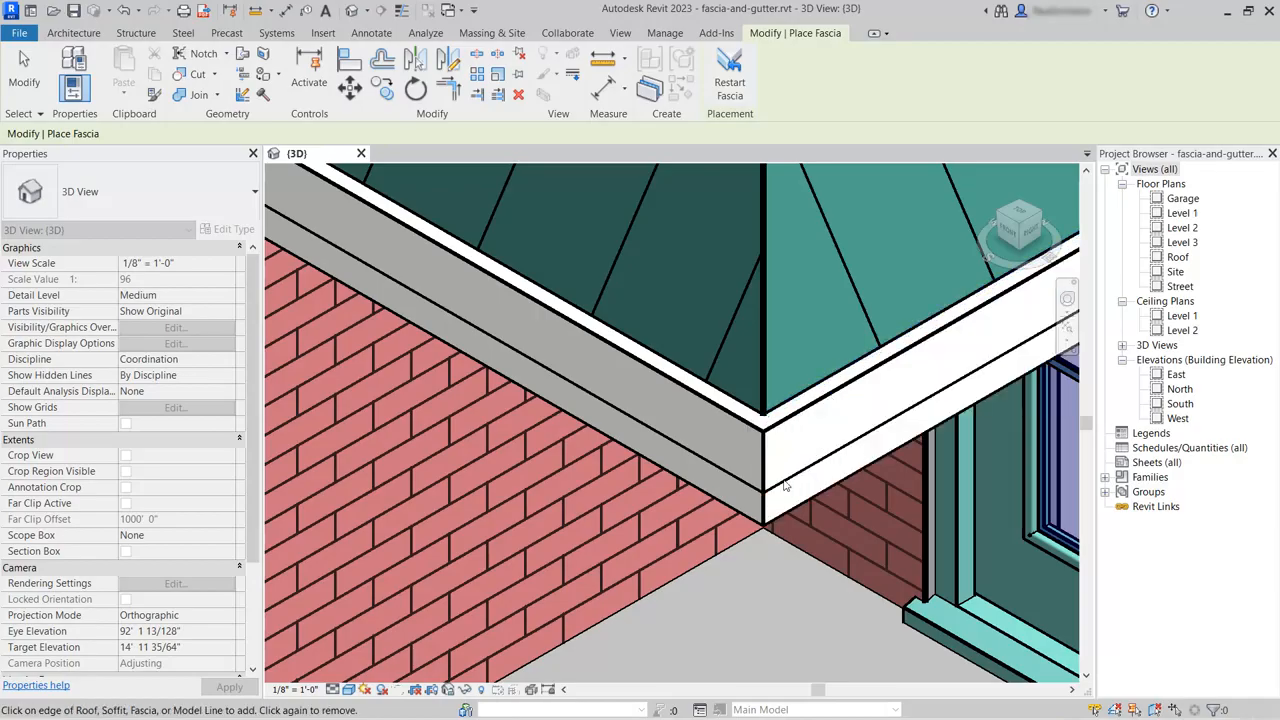
- Continue the fascia along the remaining lower edges of the sloped parapet roof around the building
scroll(538, 534, "down", 2)
scroll(510, 576, "down", 8)
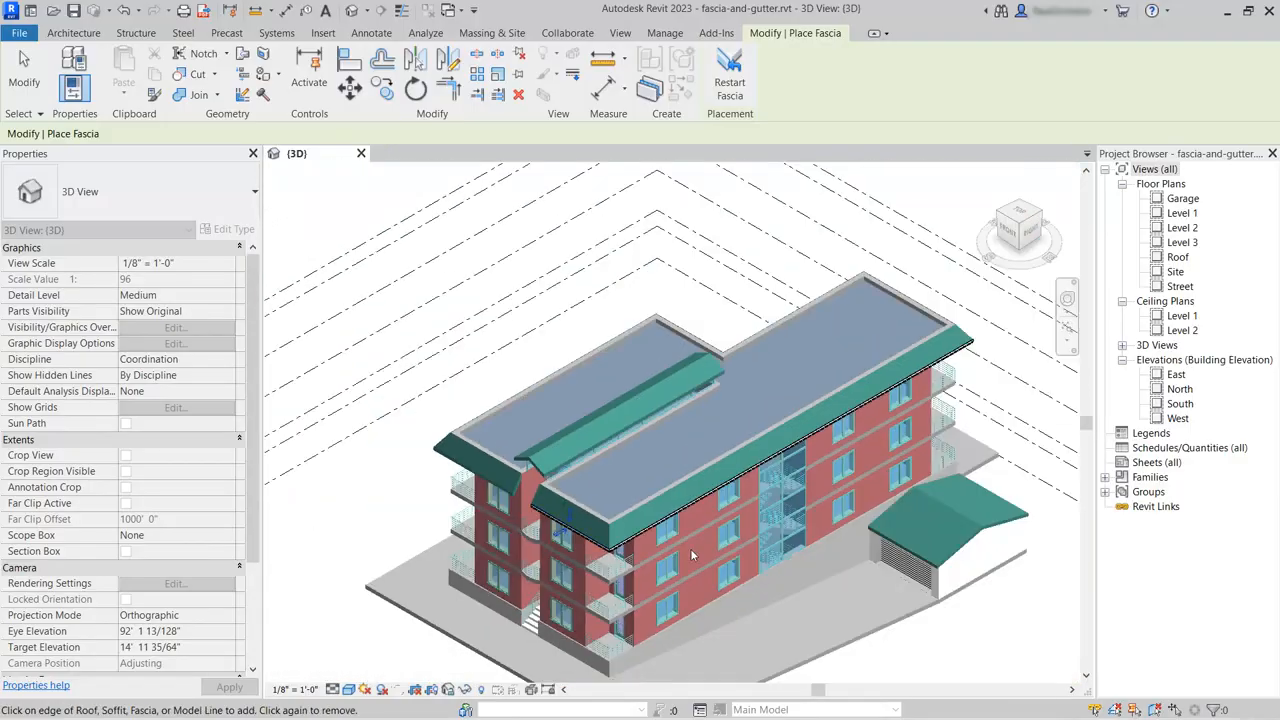
middle_click_drag(692, 556, 365, 491, "shift")
scroll(760, 560, "up", 5)
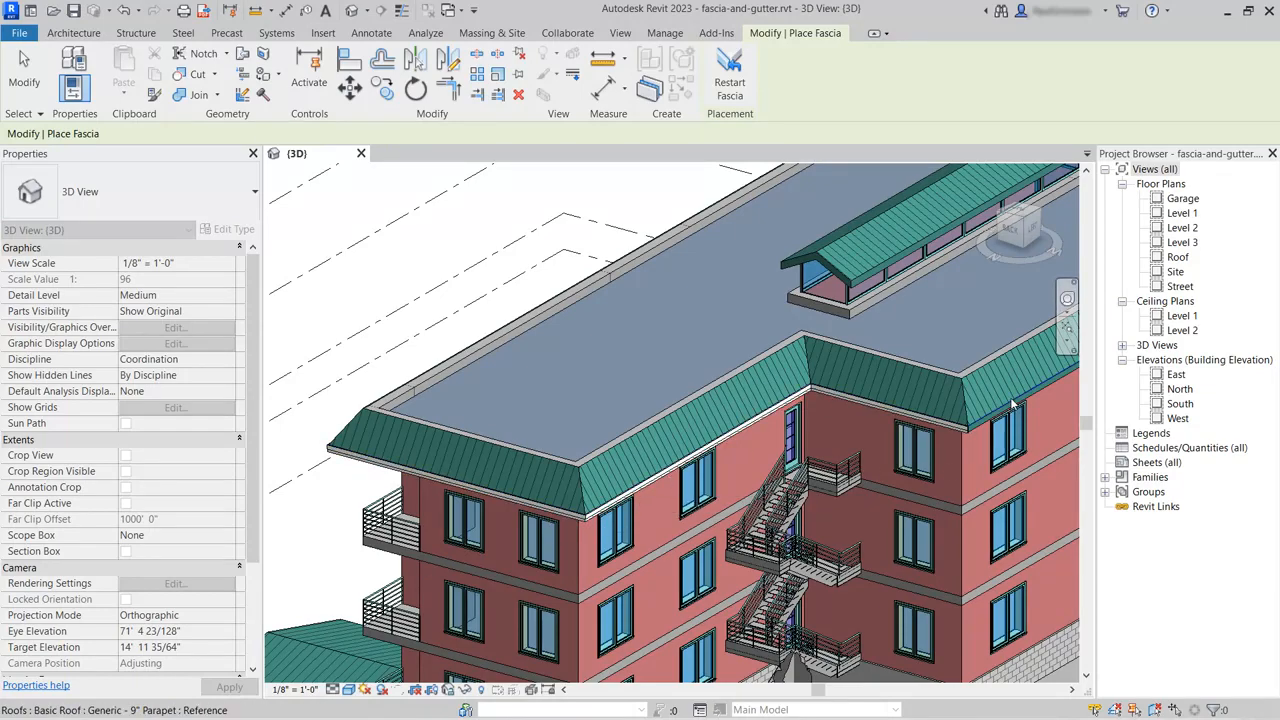
middle_click_drag(975, 470, 617, 206, "shift")
scroll(890, 385, "up", 2)
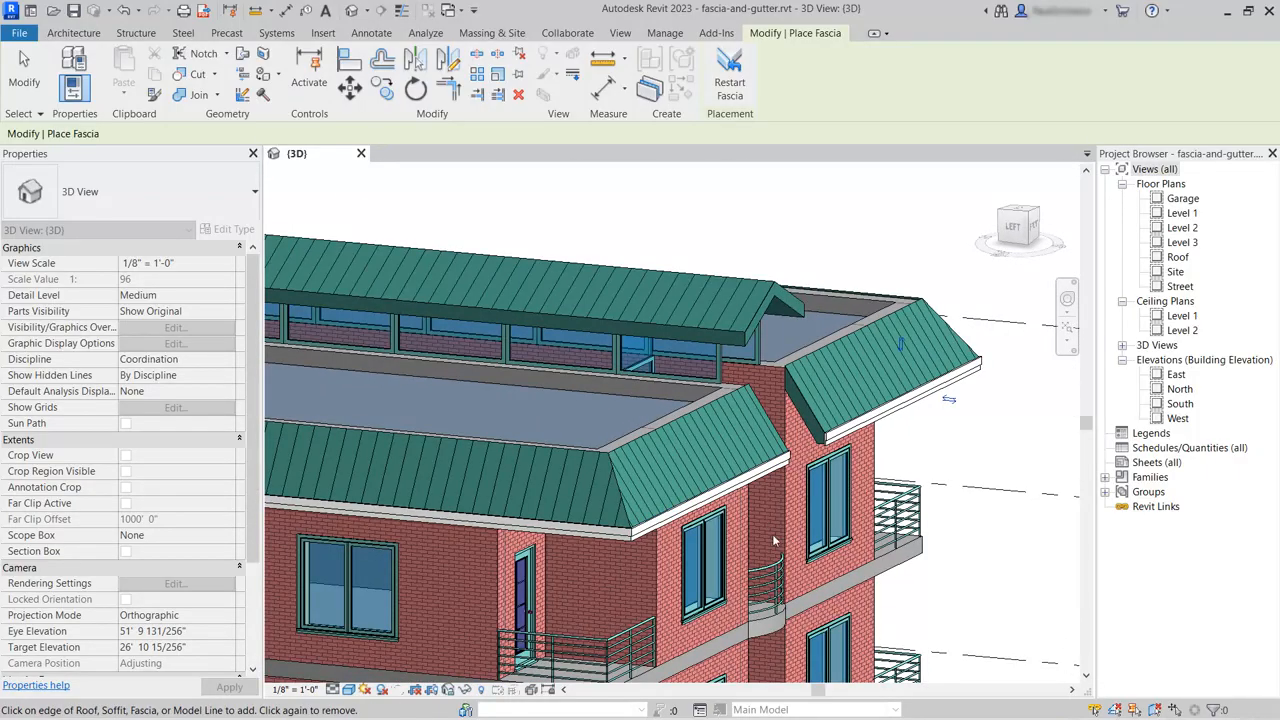
scroll(776, 541, "down", 5)
middle_click_drag(818, 561, 528, 550, "shift")
scroll(465, 520, "up", 8)
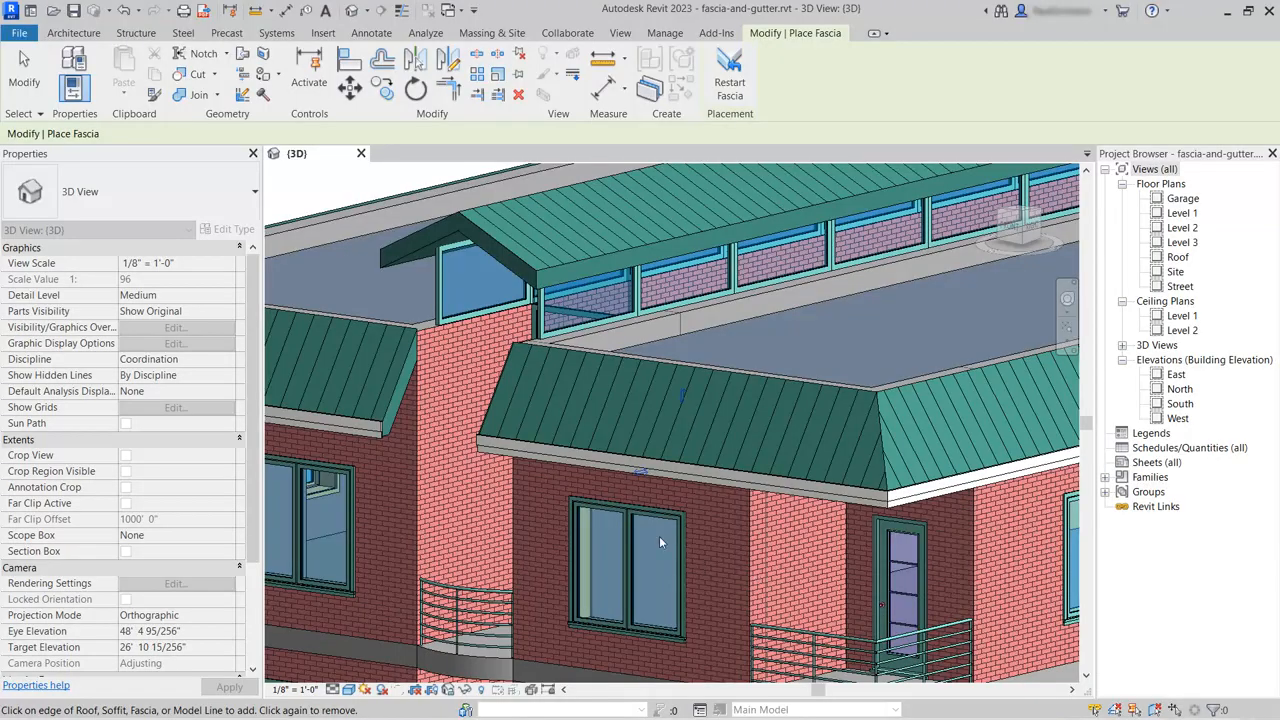
- Start a roof gutter and duplicate its Gutter - Bevel 5" x 5" type as Gutter-Cove 5 x 5
left_click(71, 36)
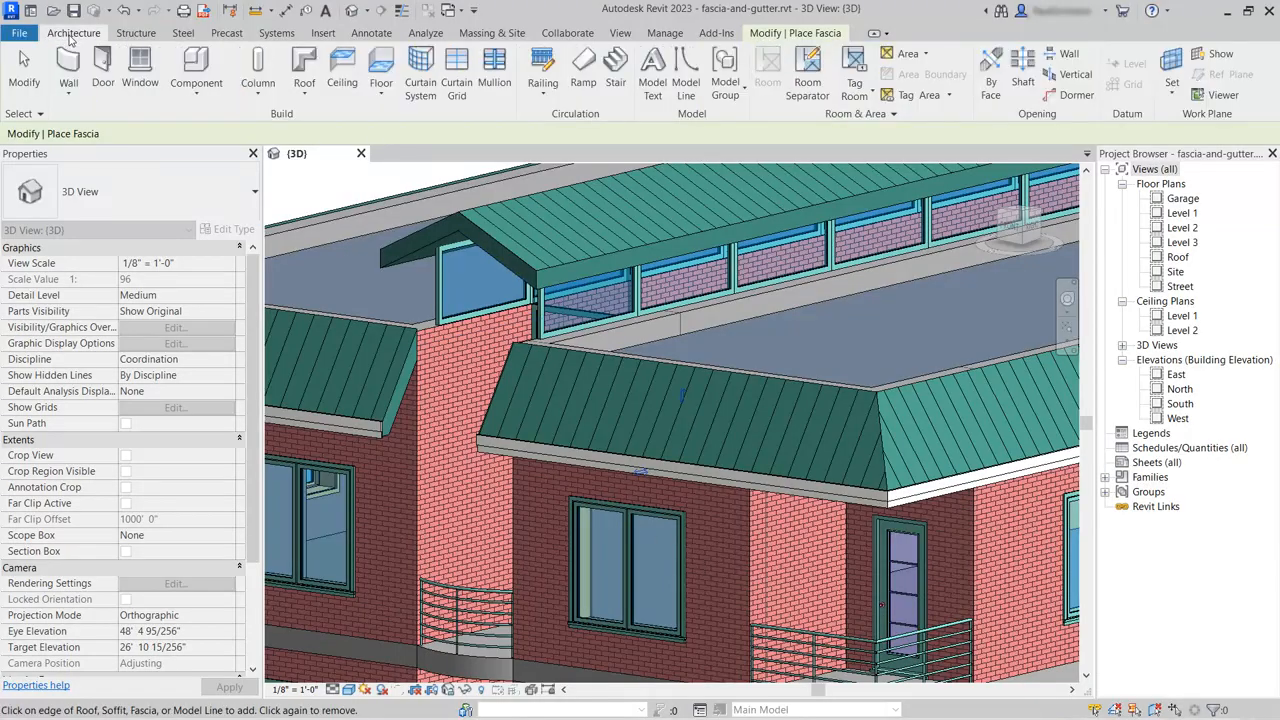
left_click(309, 95)
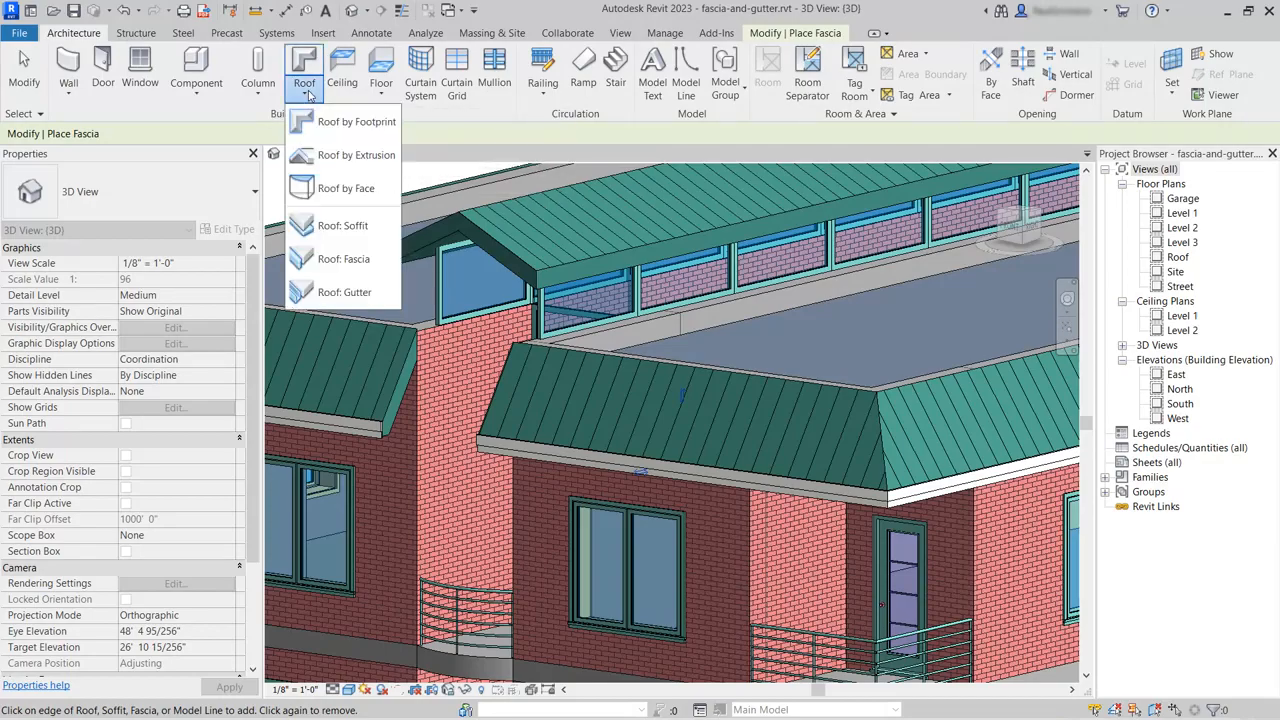
left_click(337, 292)
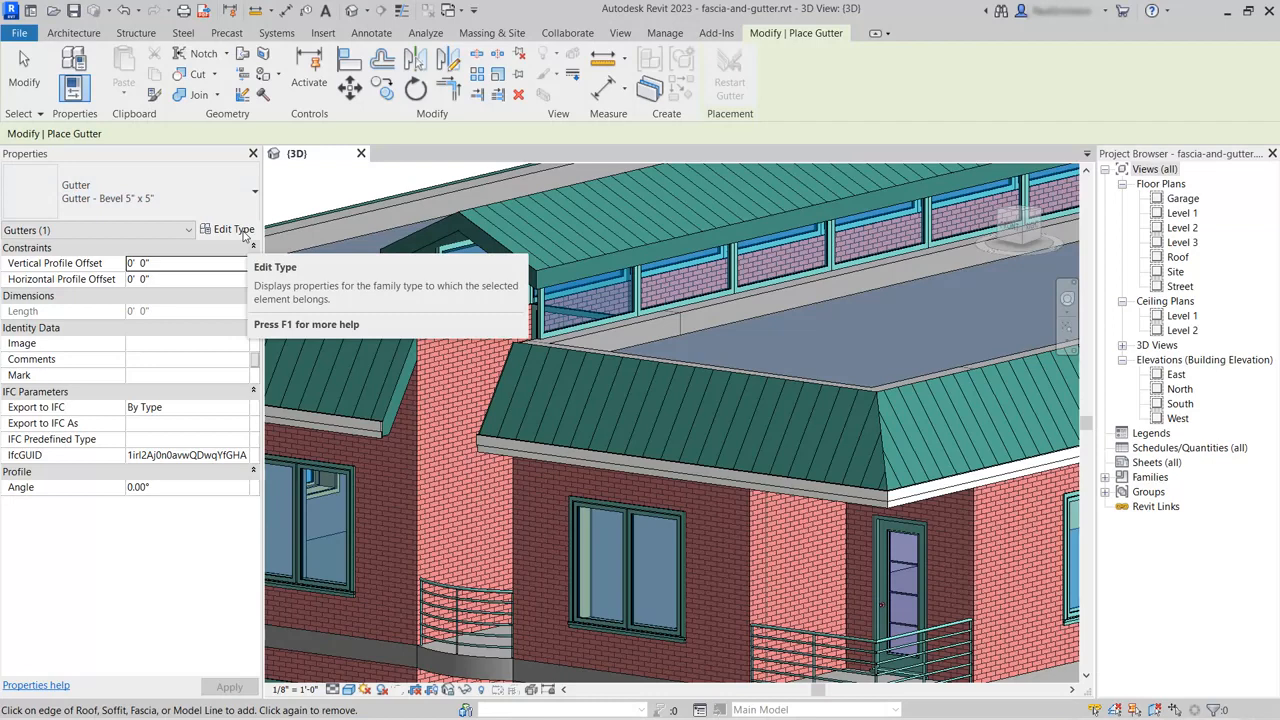
left_click(233, 230)
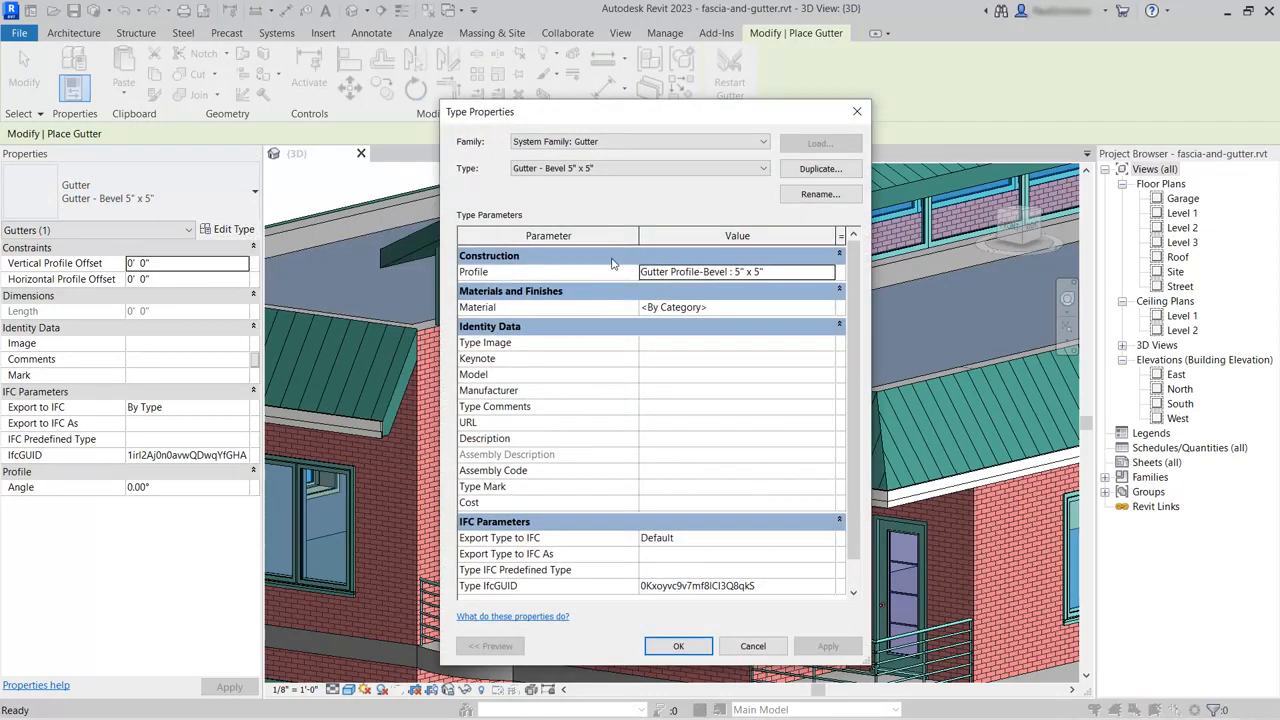
left_click(818, 170)
type("Gutter-Cov")
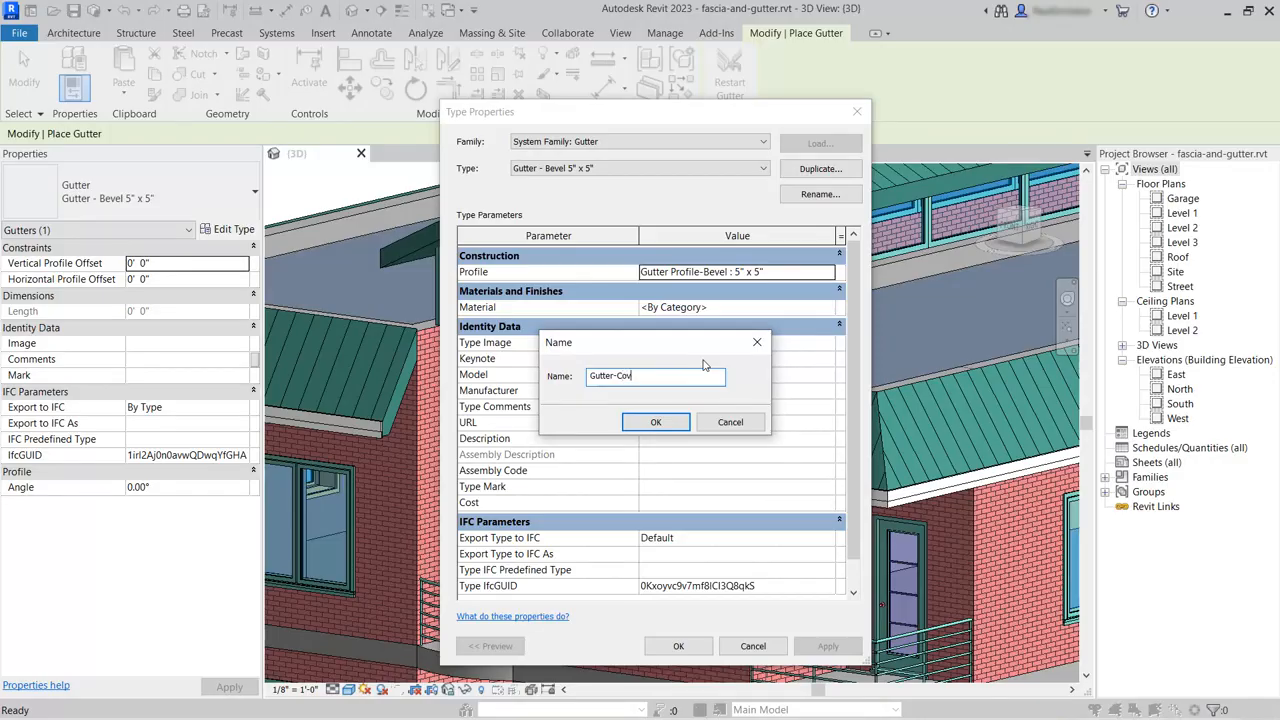
type("e 5 x 5")
left_click(656, 424)
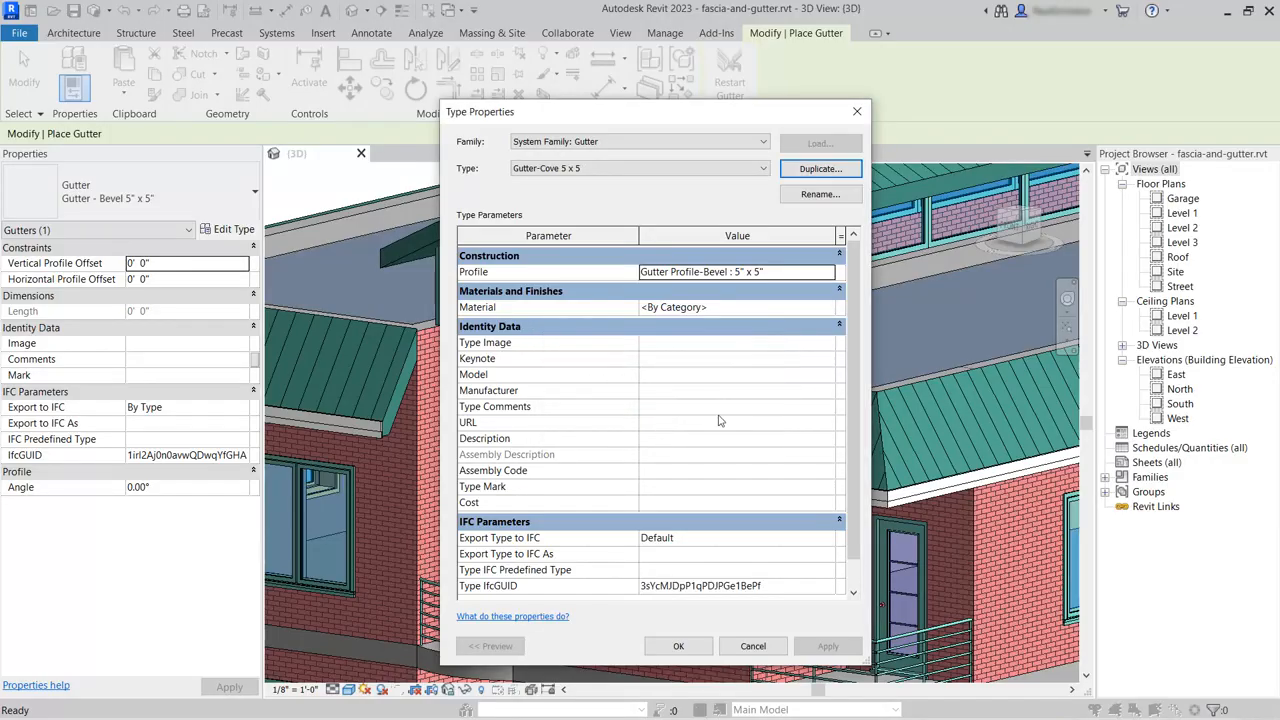
- Set the new gutter type's profile to Gutter Profile-Cove : 5" x 5"
left_click(718, 281)
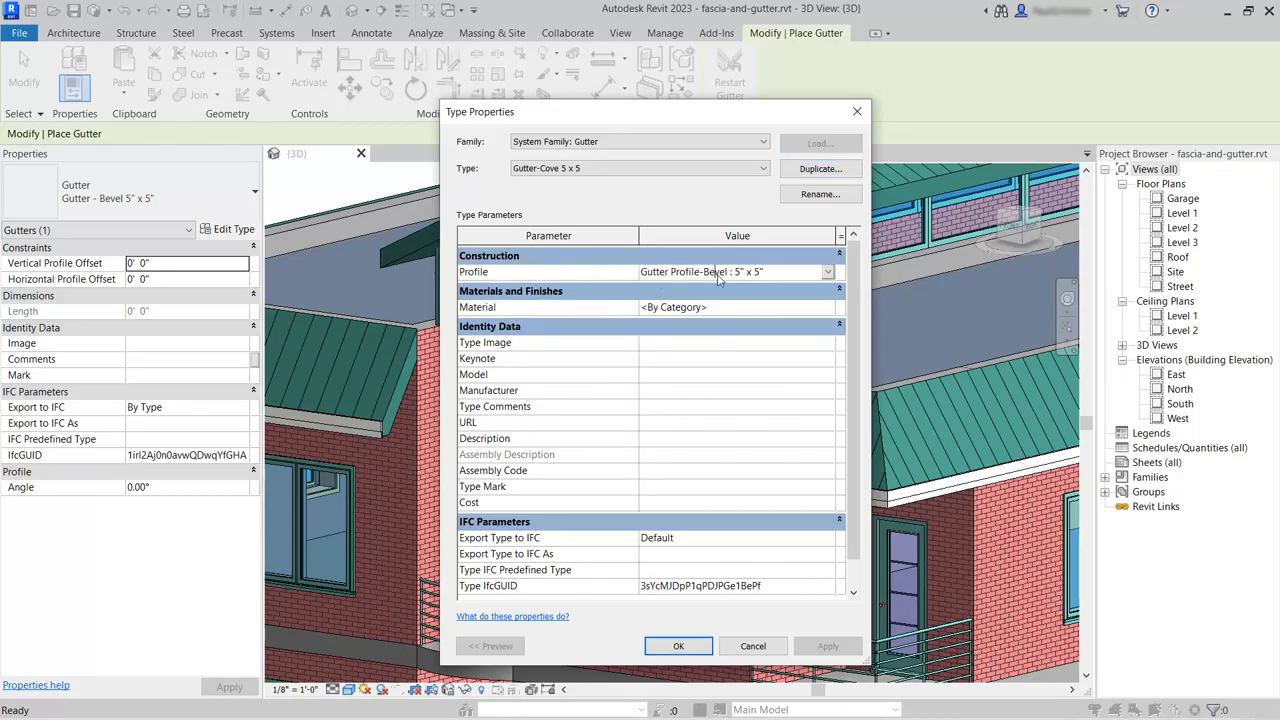
left_click(828, 274)
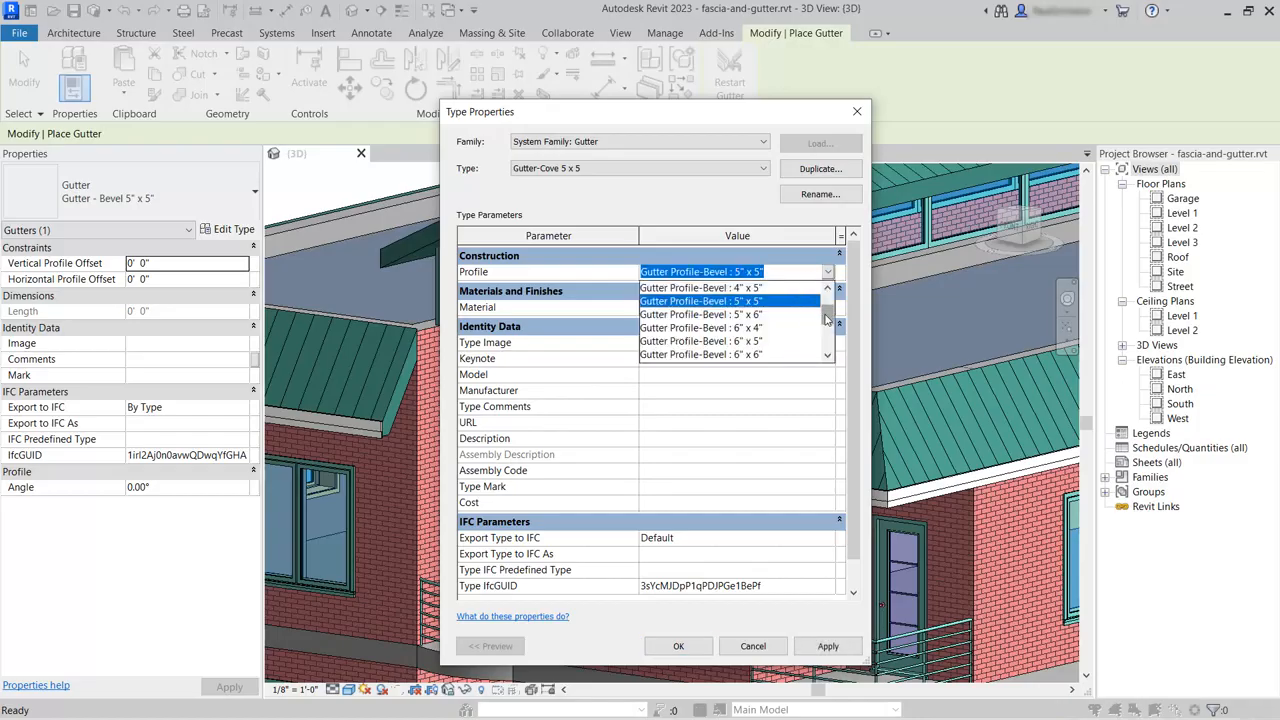
left_click_drag(826, 318, 833, 343)
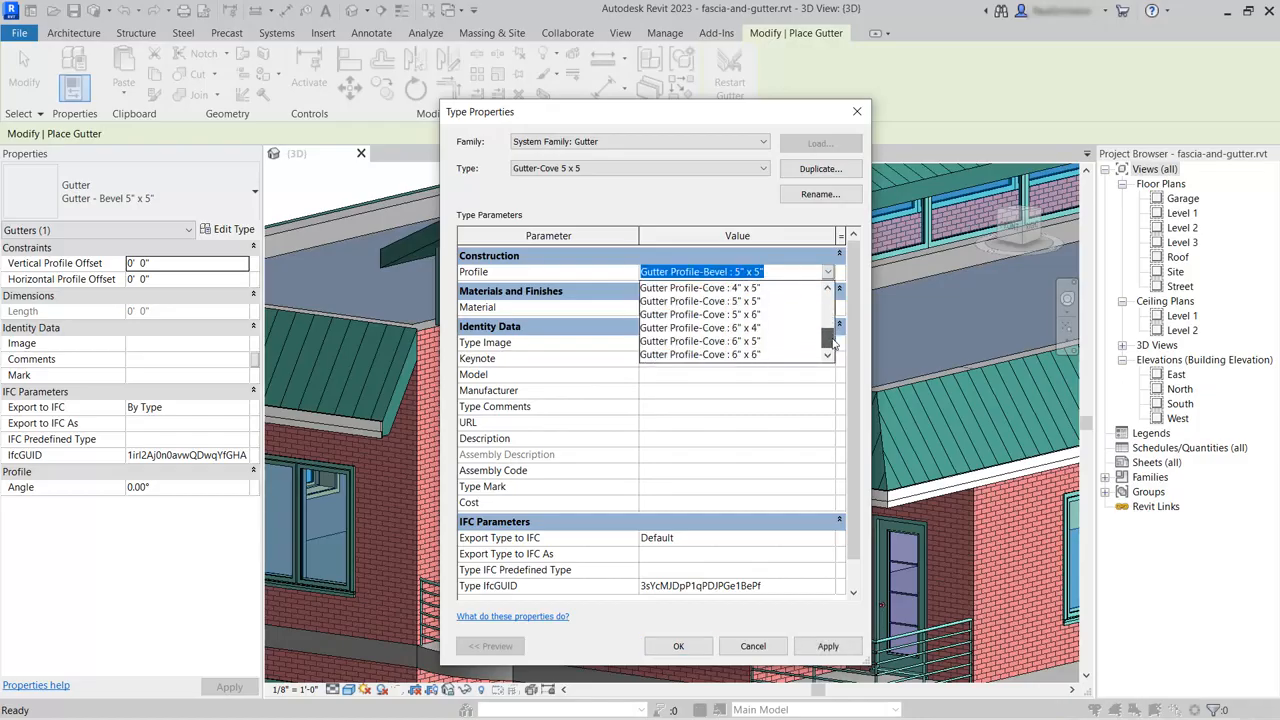
left_click(743, 302)
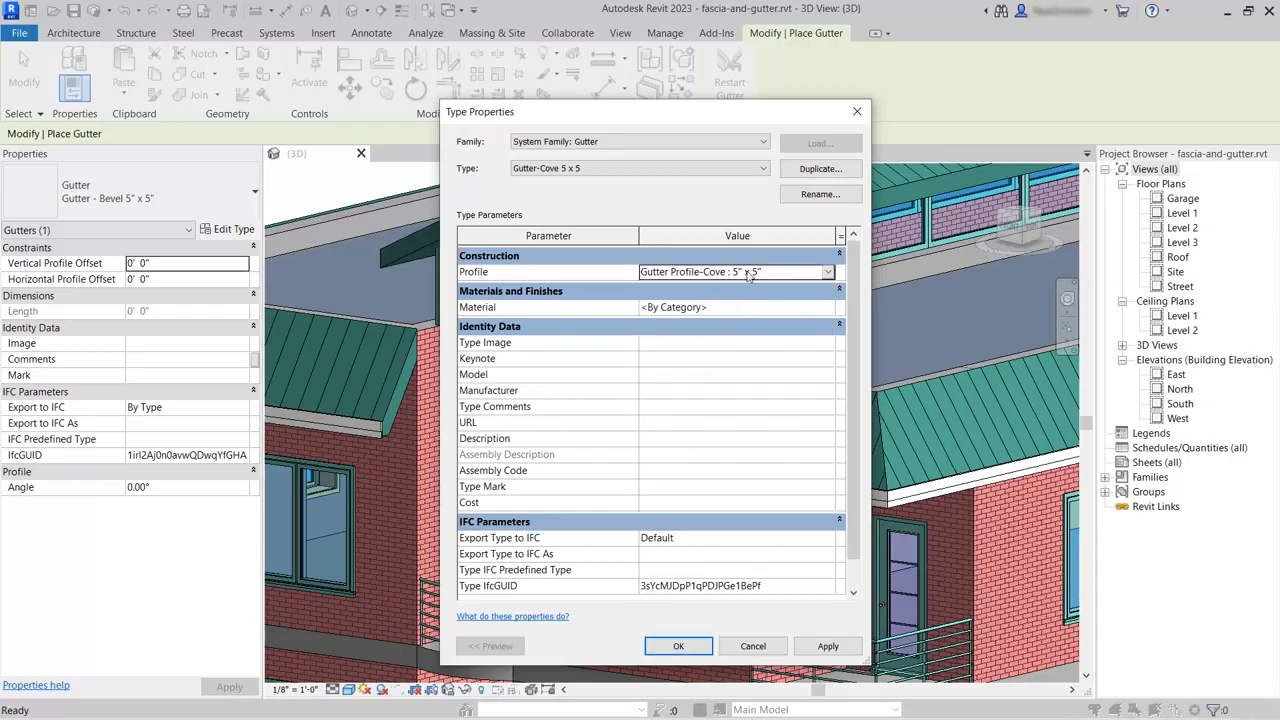
- Find the Copper material by searching for metal, enable its render appearance for shading, assign it to the gutter type and accept the type properties
left_click(704, 312)
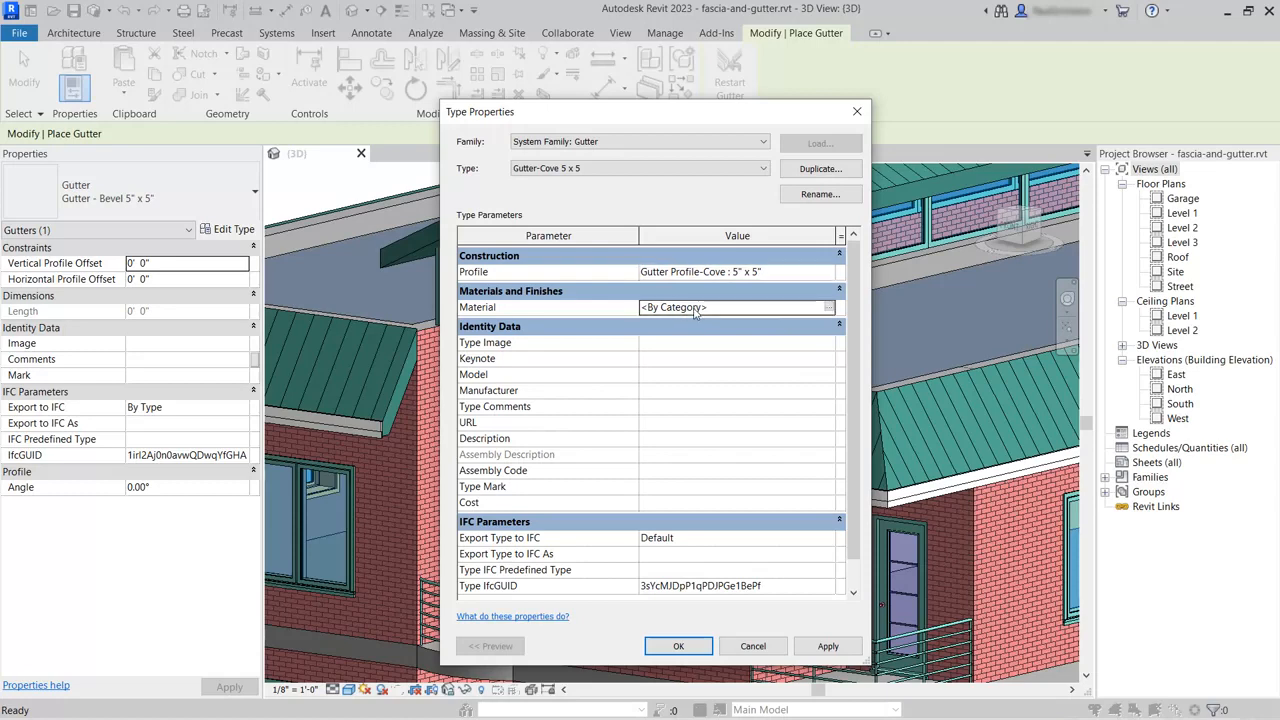
left_click(828, 311)
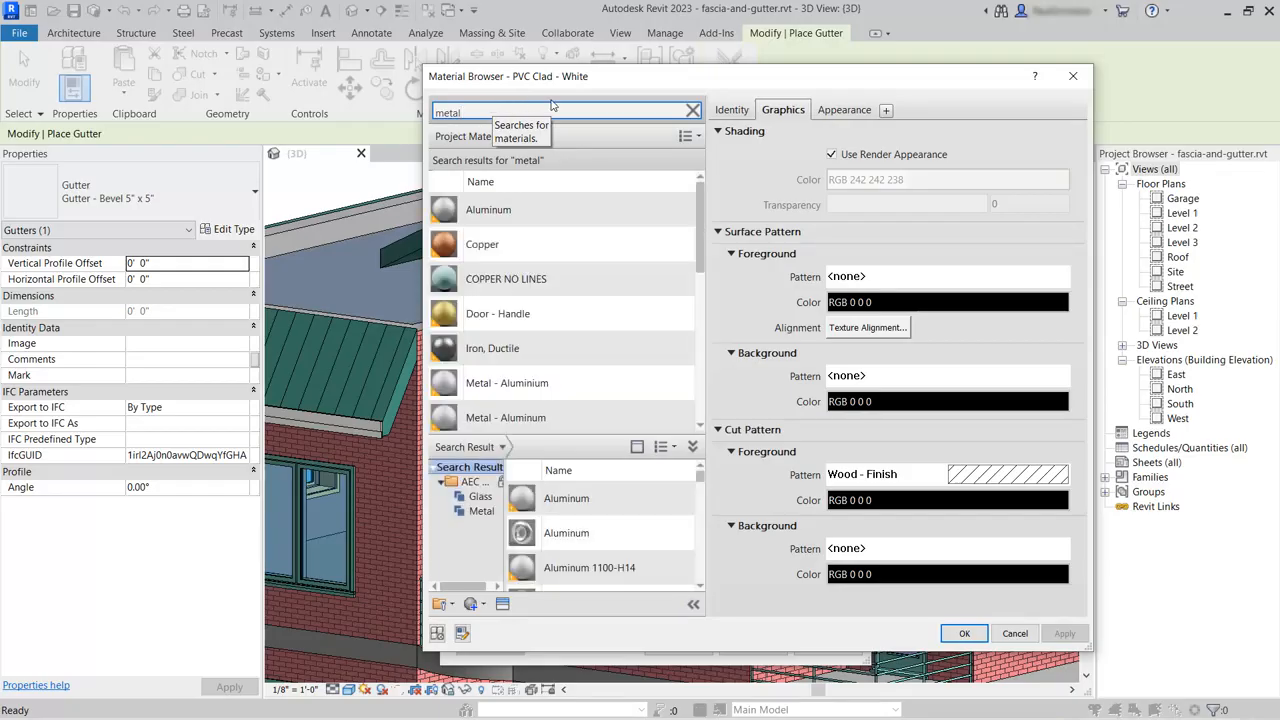
left_click(535, 245)
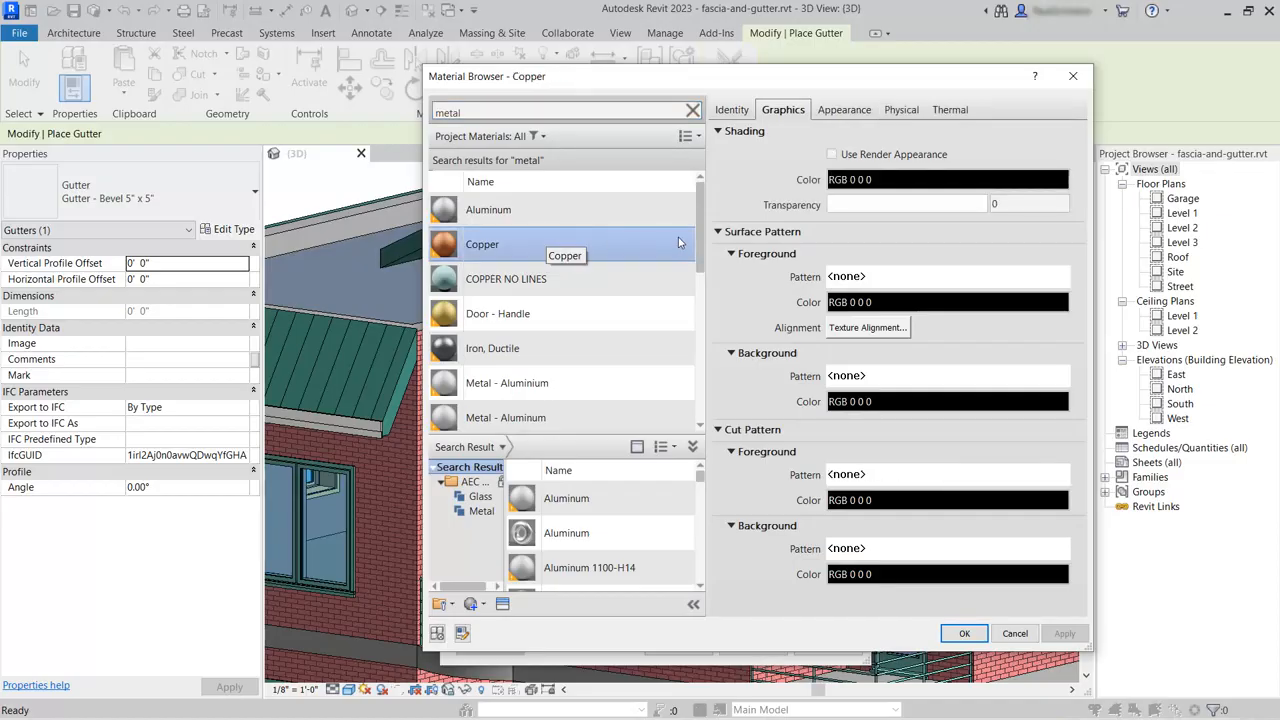
left_click(832, 155)
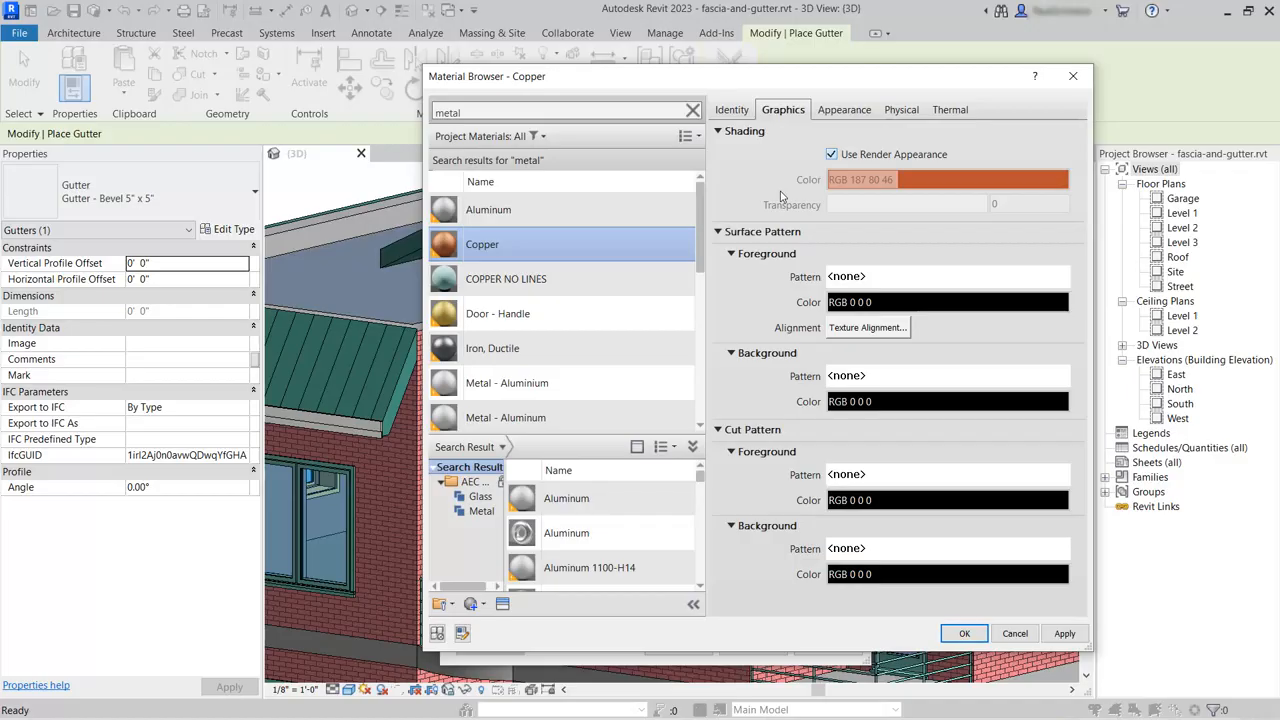
left_click(964, 633)
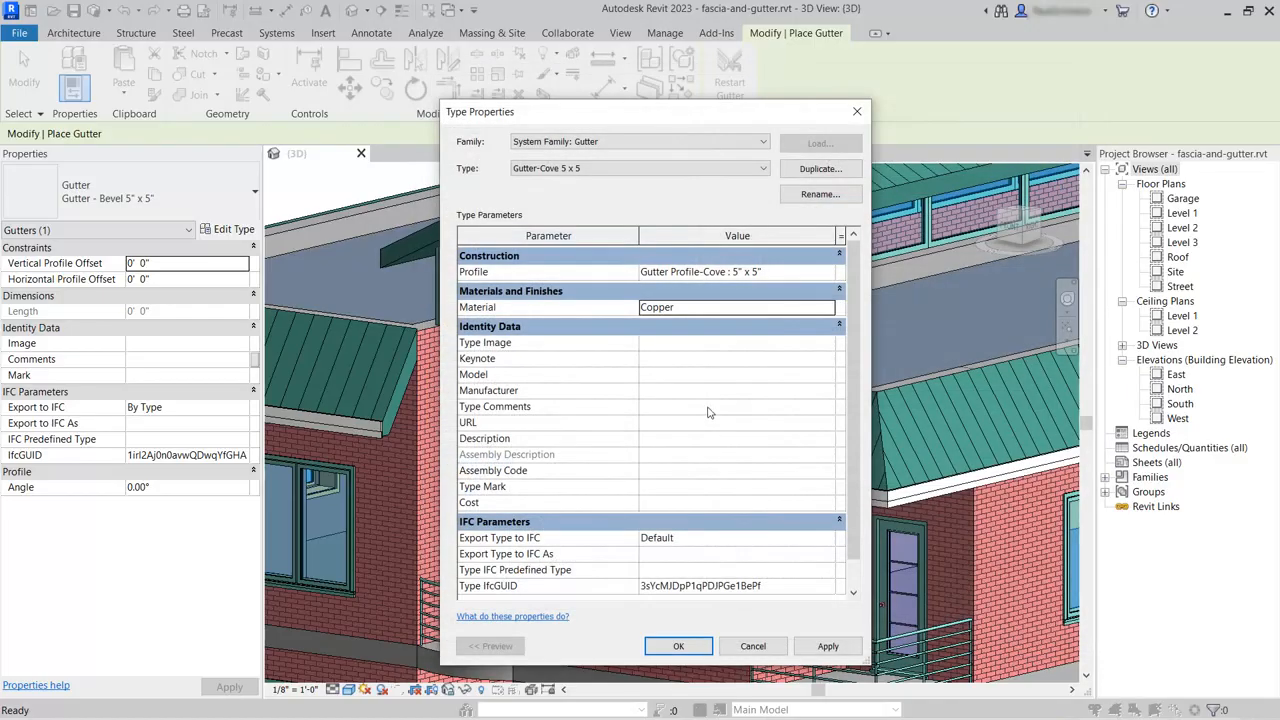
left_click(678, 646)
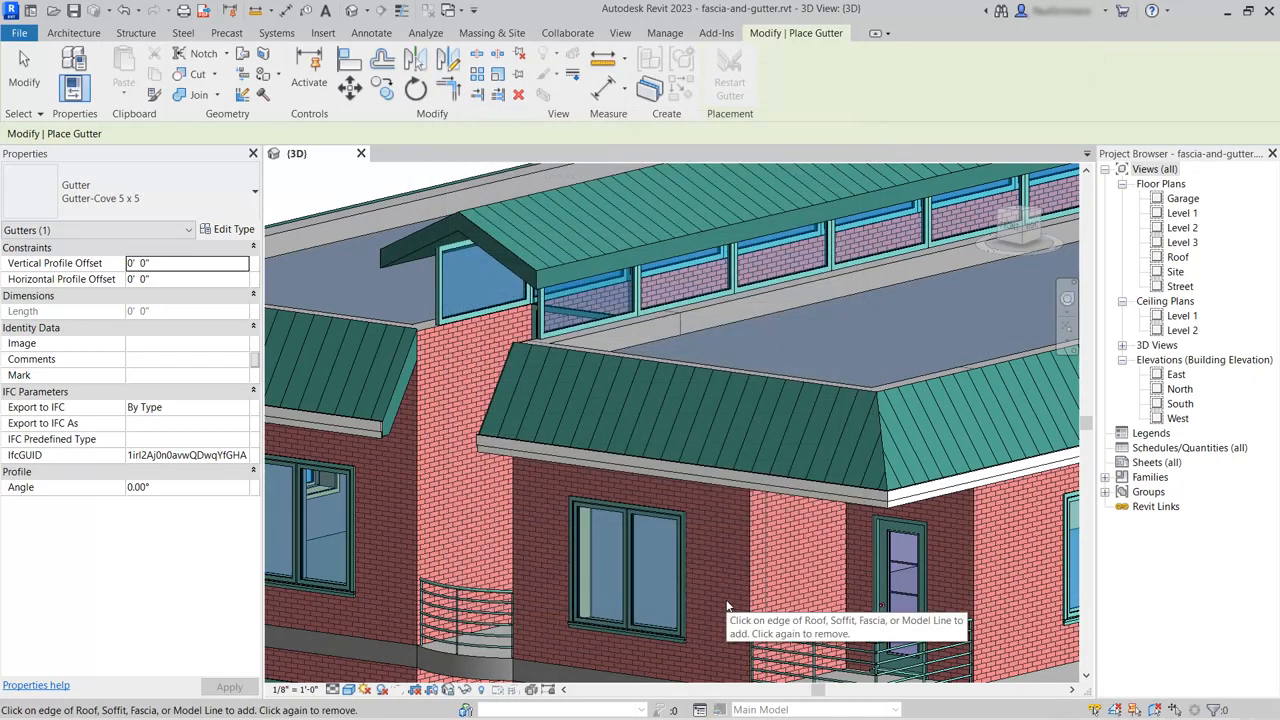
- Place the copper gutter along the upper edges of the two fascias that meet at the building's front corner
scroll(741, 510, "up", 8)
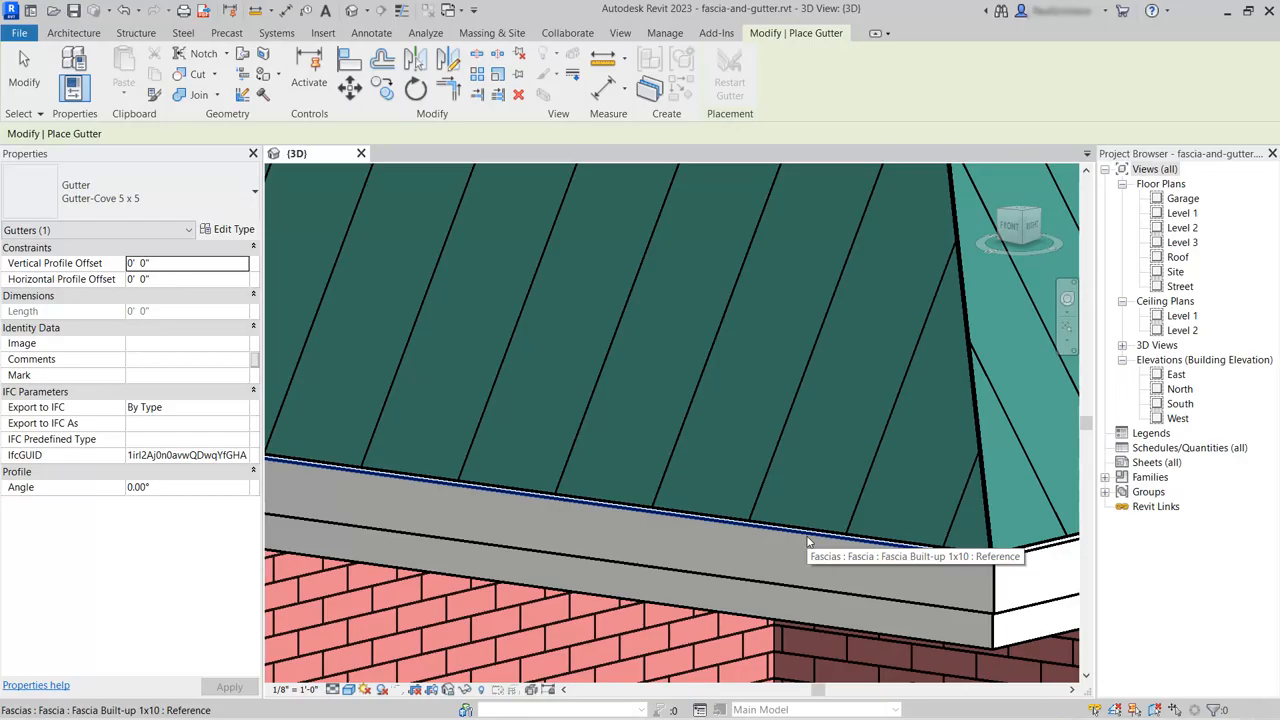
left_click(808, 541)
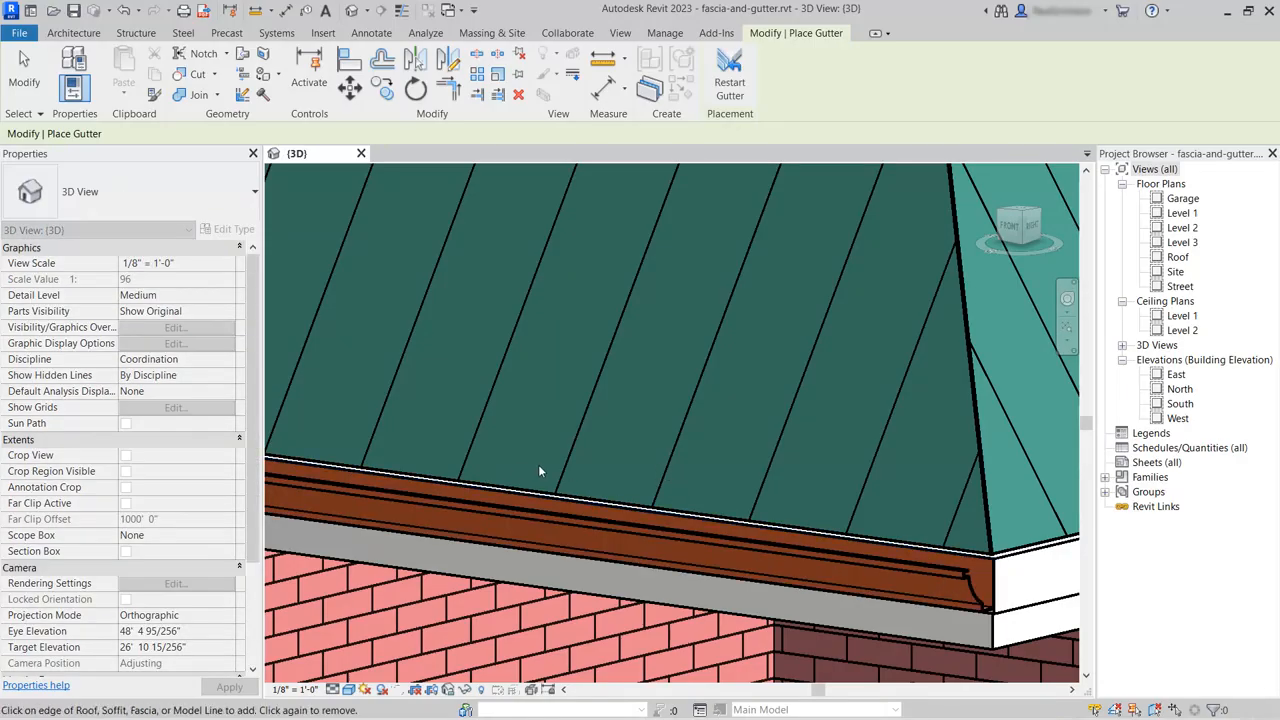
middle_click_drag(799, 529, 536, 440)
scroll(583, 470, "down", 3)
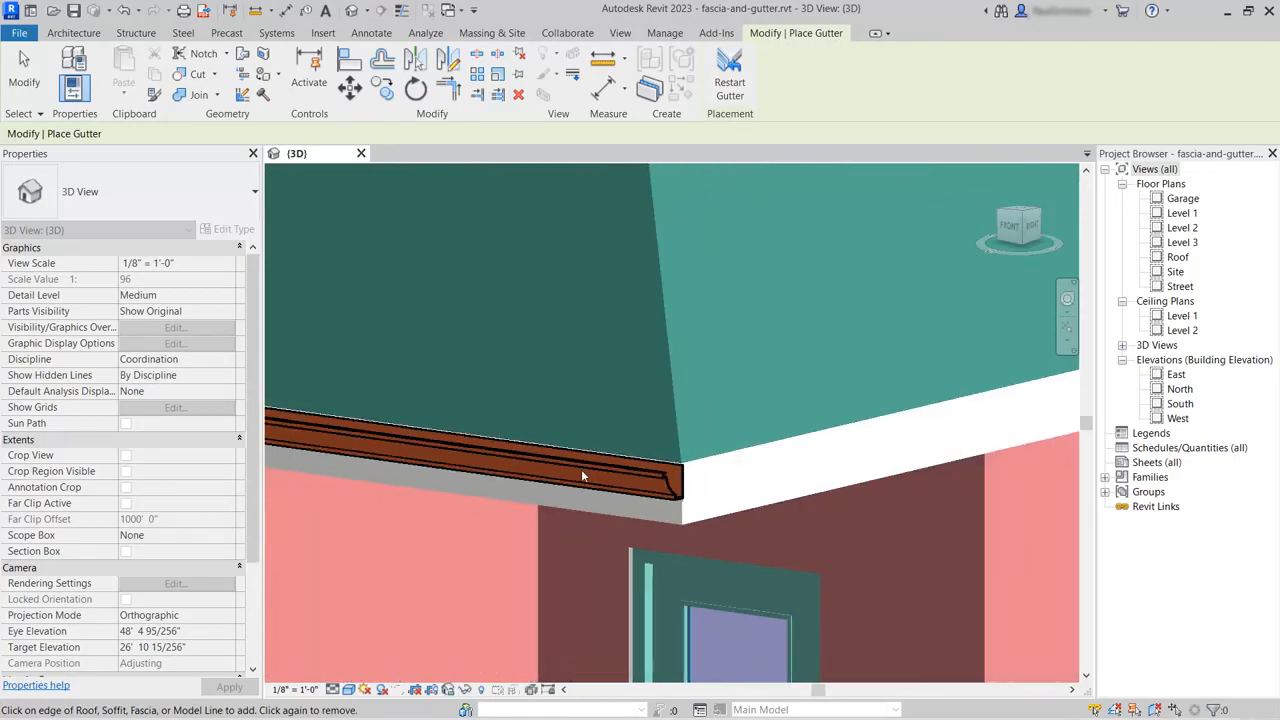
scroll(736, 512, "up", 3)
scroll(720, 514, "down", 3)
scroll(700, 517, "up", 3)
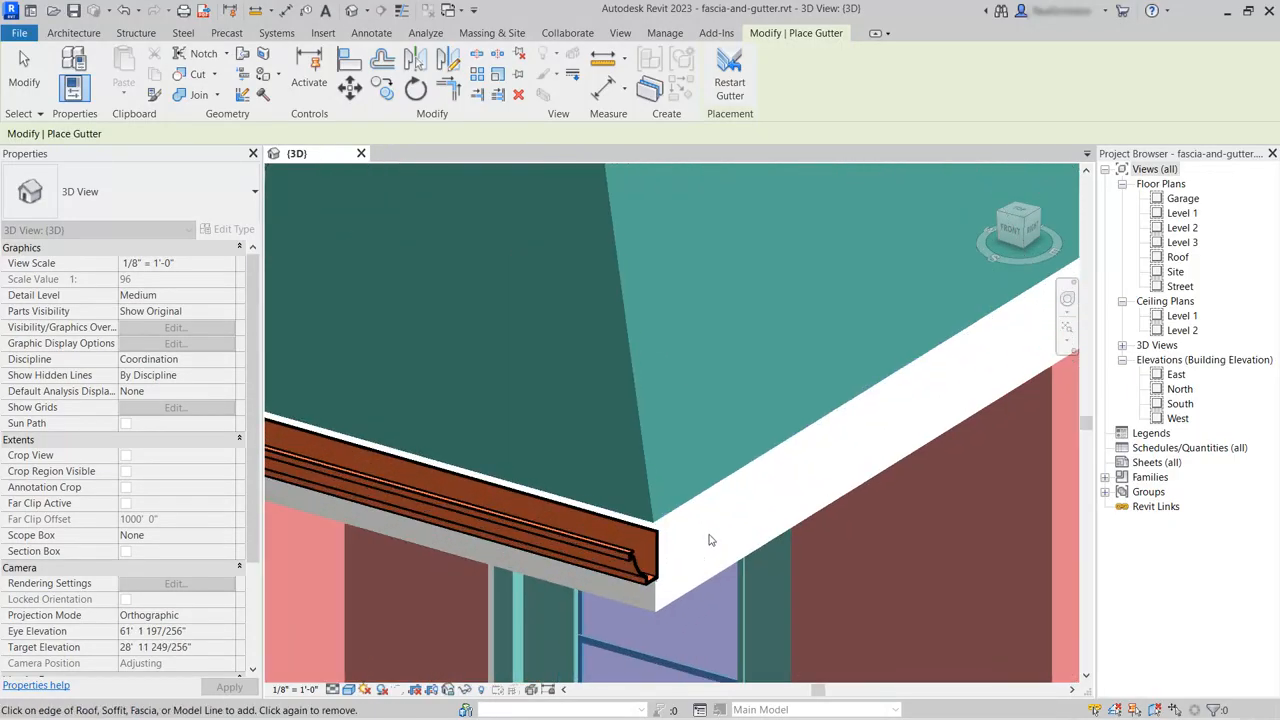
left_click(689, 510)
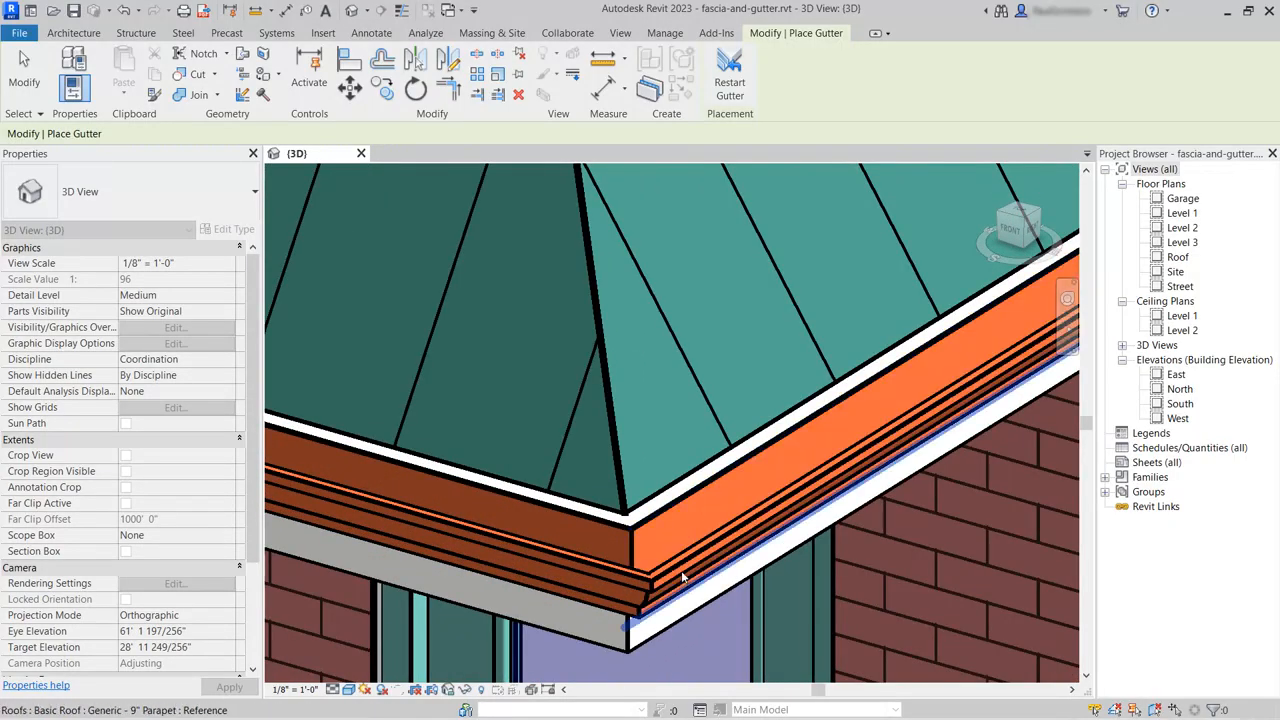
- Continue the gutter along the parapet roof's fascia edges around to the corner beside the exterior stair
scroll(605, 578, "down", 2)
scroll(606, 578, "down", 5)
scroll(450, 403, "up", 2)
scroll(449, 401, "up", 4)
left_click(416, 378)
scroll(417, 426, "down", 3)
middle_click_drag(420, 430, 606, 458, "shift")
middle_click_drag(531, 357, 690, 385, "shift")
middle_click_drag(684, 386, 323, 349)
scroll(783, 404, "up", 4)
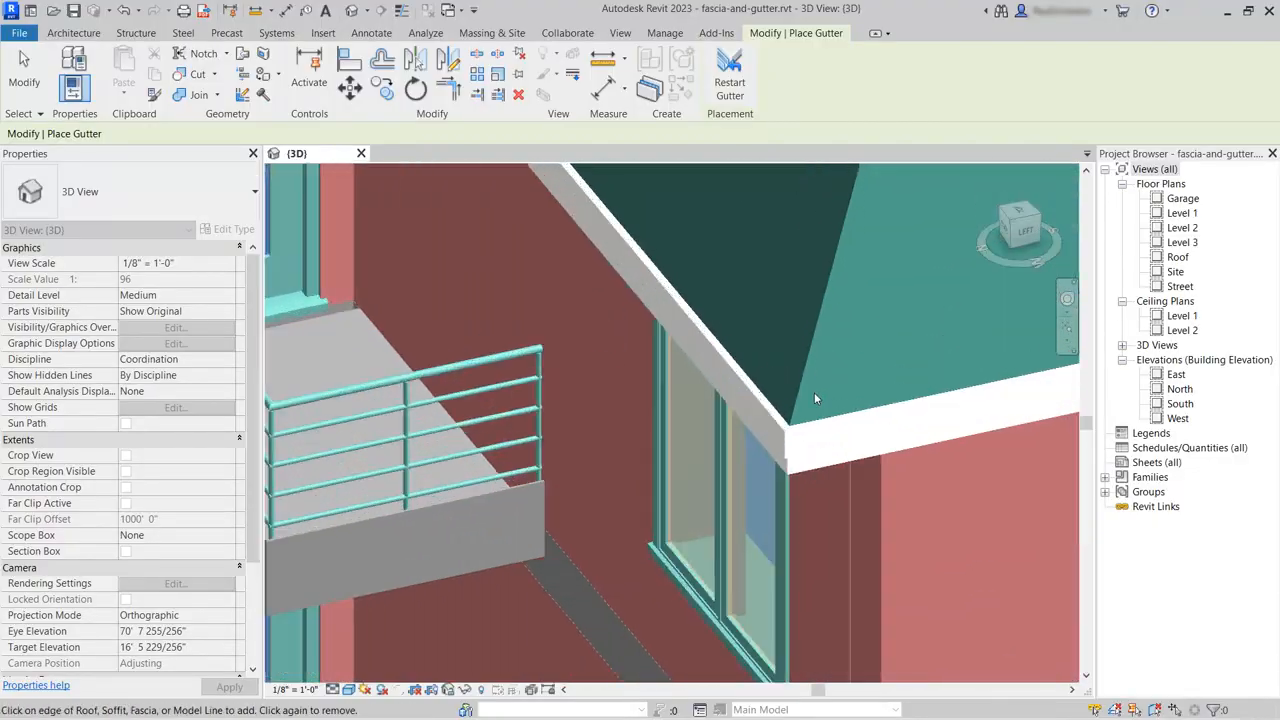
left_click(815, 432)
scroll(852, 490, "down", 4)
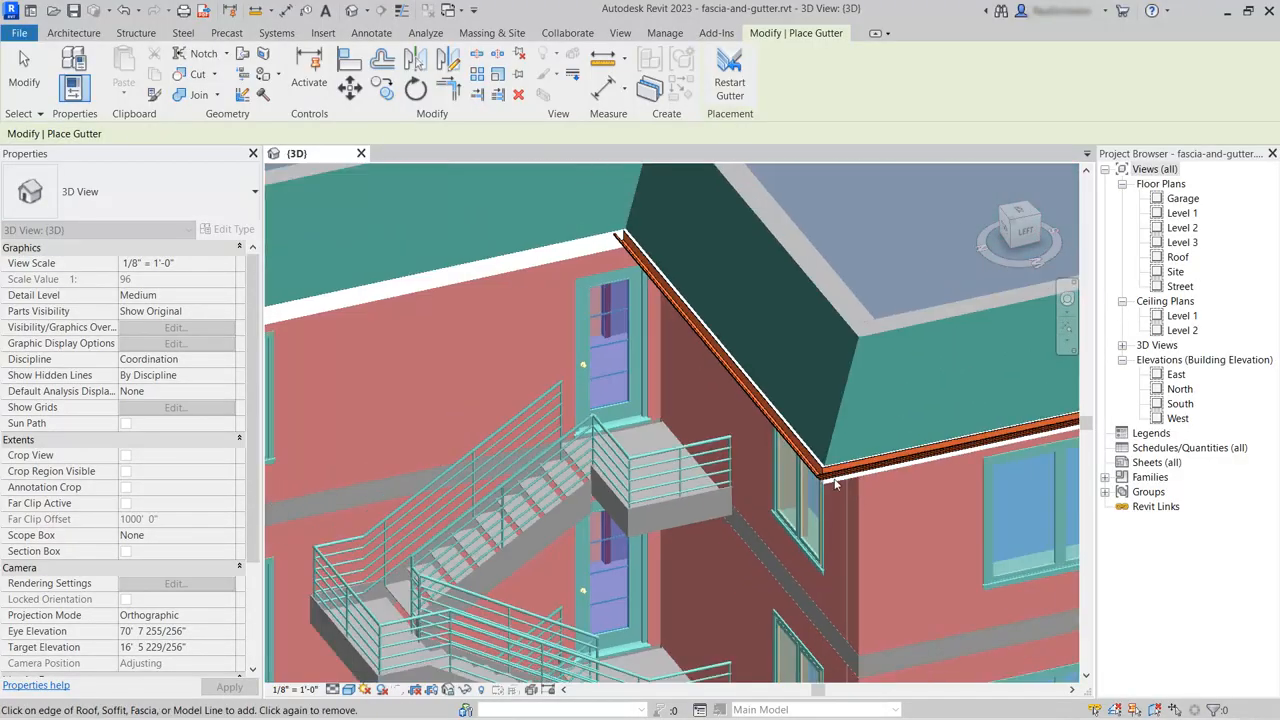
- Add the gutter to the fascia above the exterior stair doors and around the adjoining end of the building
left_click(541, 258)
middle_click_drag(406, 358, 1128, 342)
middle_click_drag(427, 441, 702, 445)
middle_click_drag(523, 457, 563, 466, "shift")
scroll(771, 541, "up", 2)
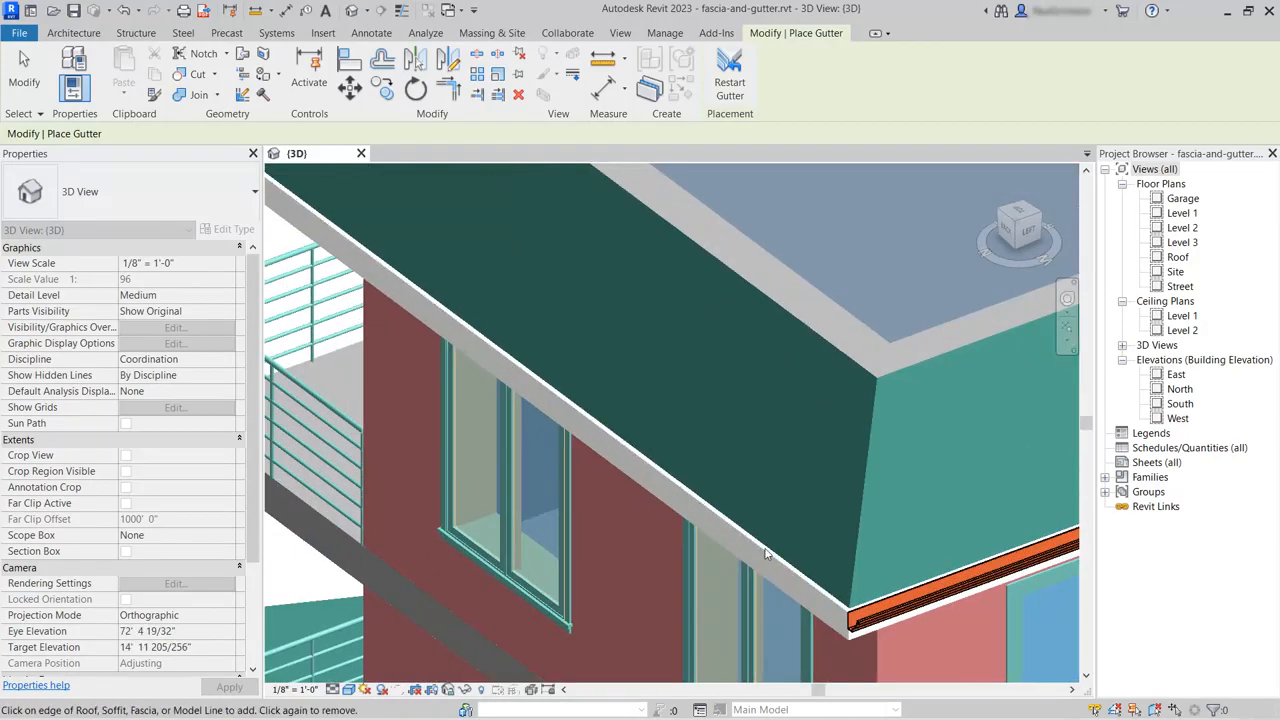
left_click(766, 553)
scroll(542, 515, "down", 5)
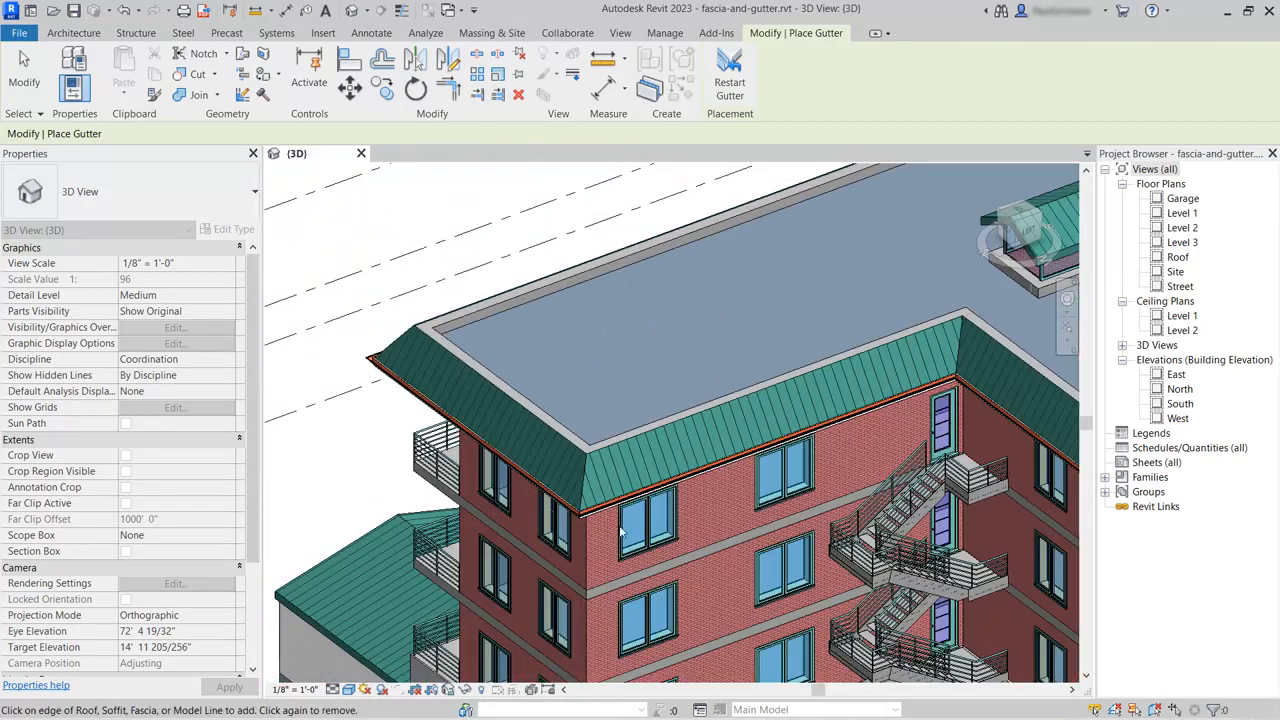
- Examine the gutter ends on both sides of the front brick wall between the two sloped roof sections
middle_click_drag(500, 460, 434, 458, "shift")
scroll(434, 458, "up", 3)
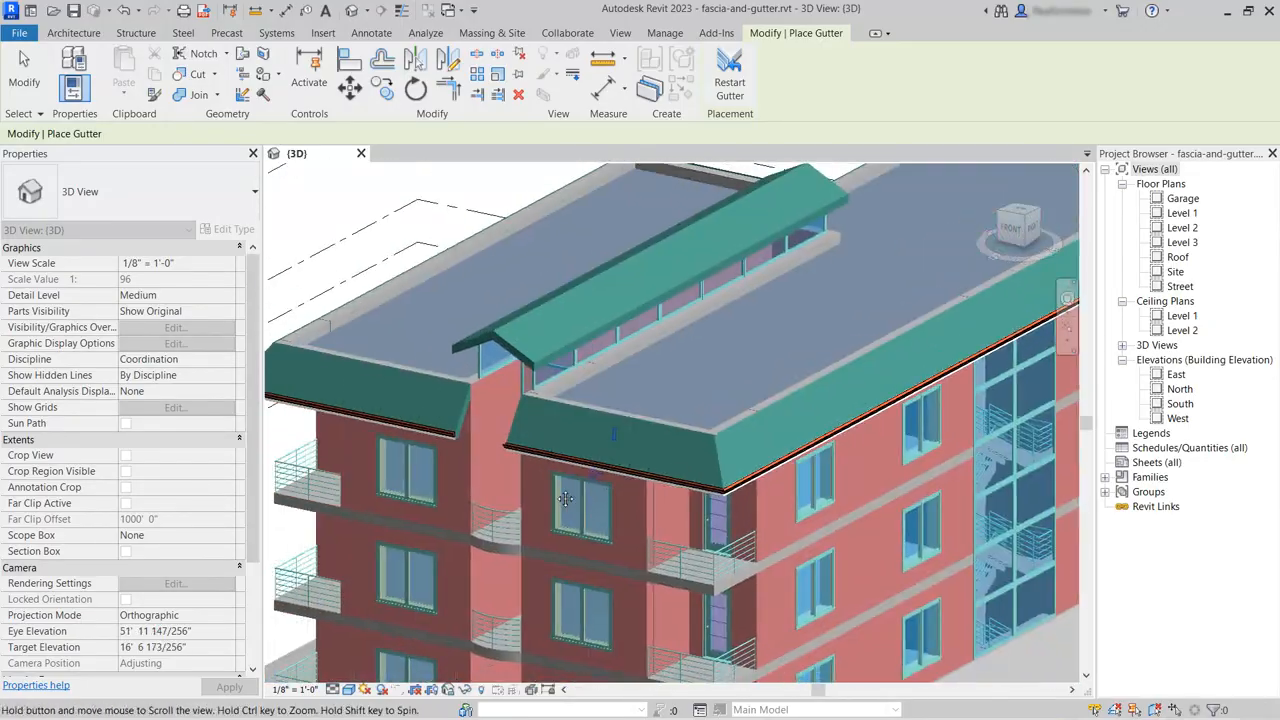
scroll(436, 458, "up", 5)
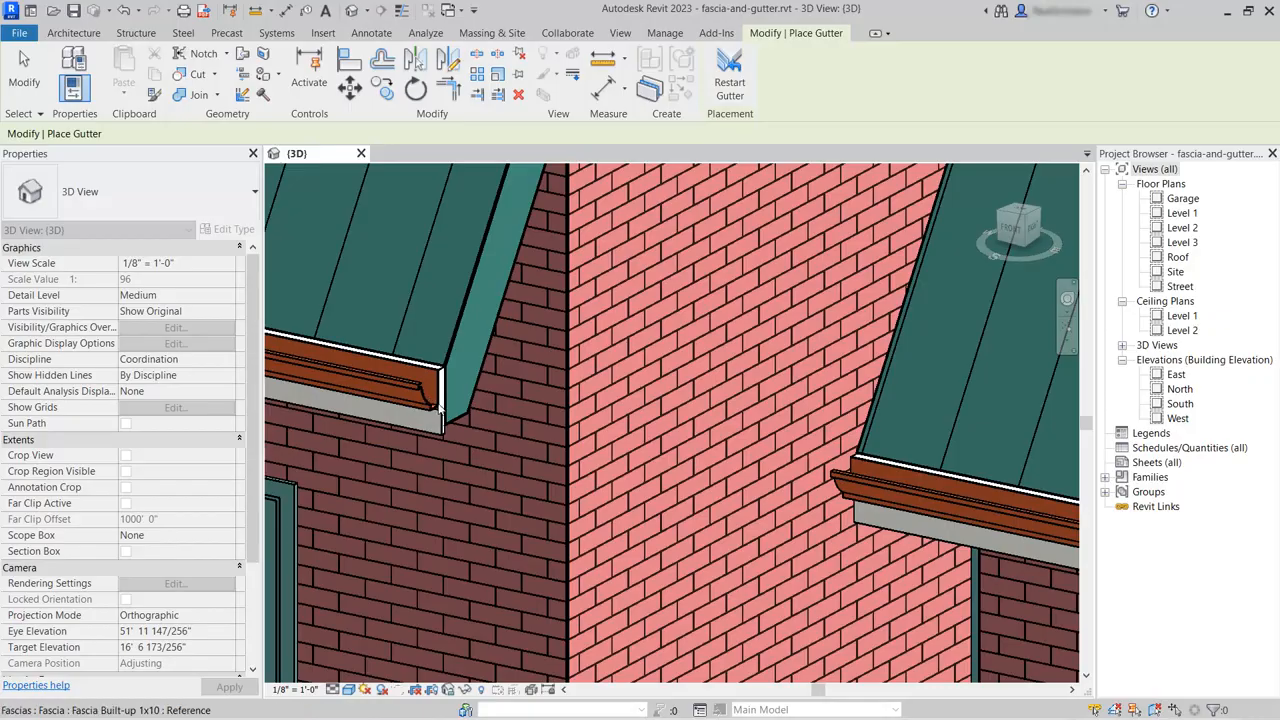
scroll(489, 434, "down", 6)
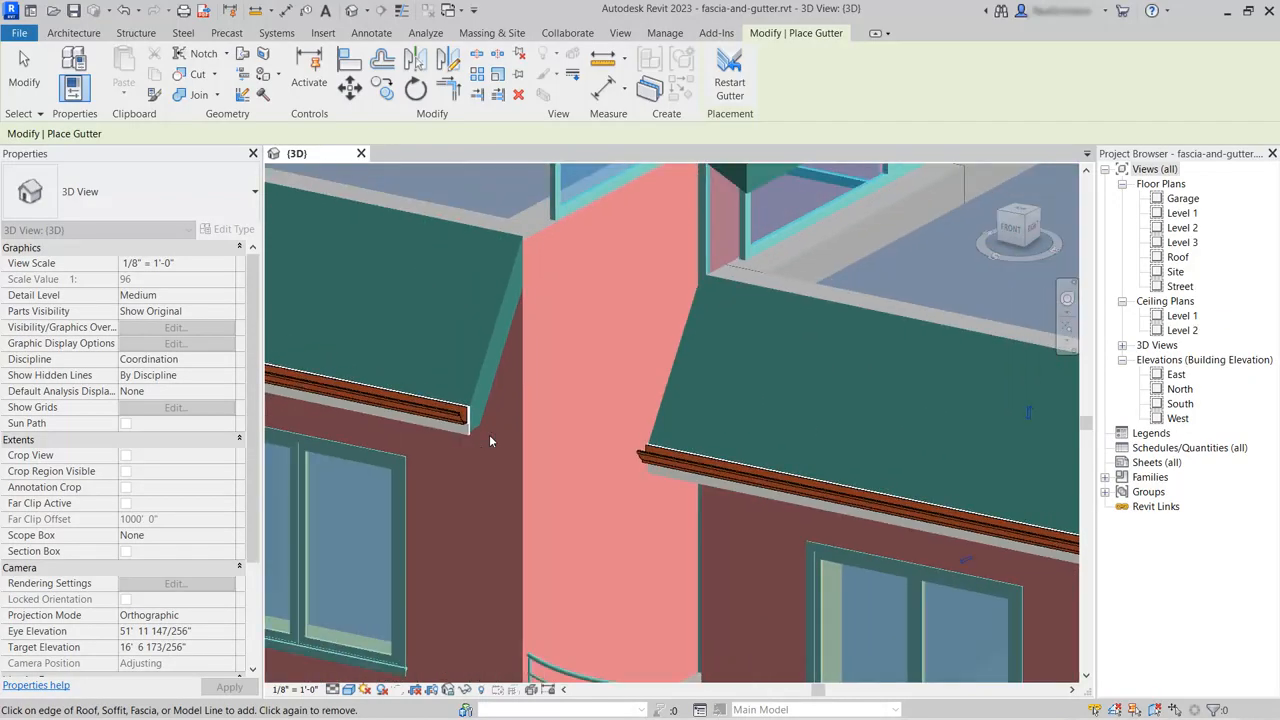
scroll(534, 567, "down", 2)
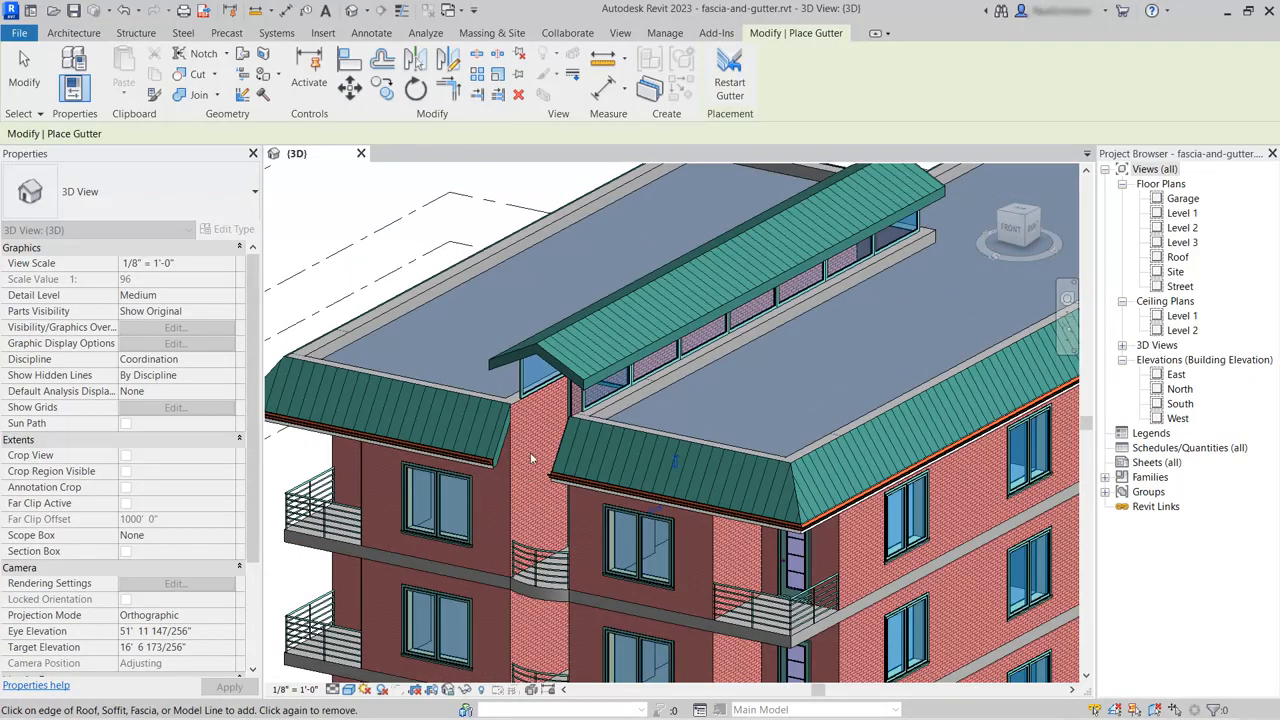
middle_click_drag(535, 408, 534, 462)
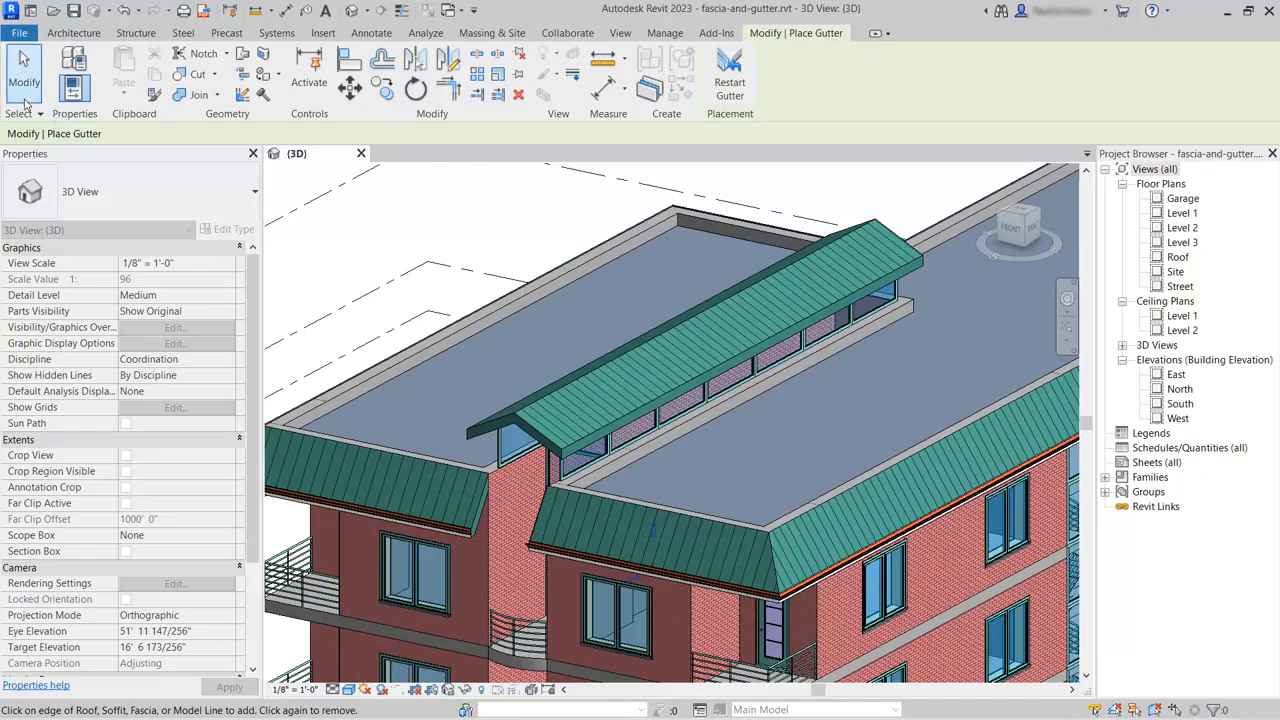
- Place Fascia-Flat 1x6 along the upper edges of both eaves of the gable roof
left_click(68, 34)
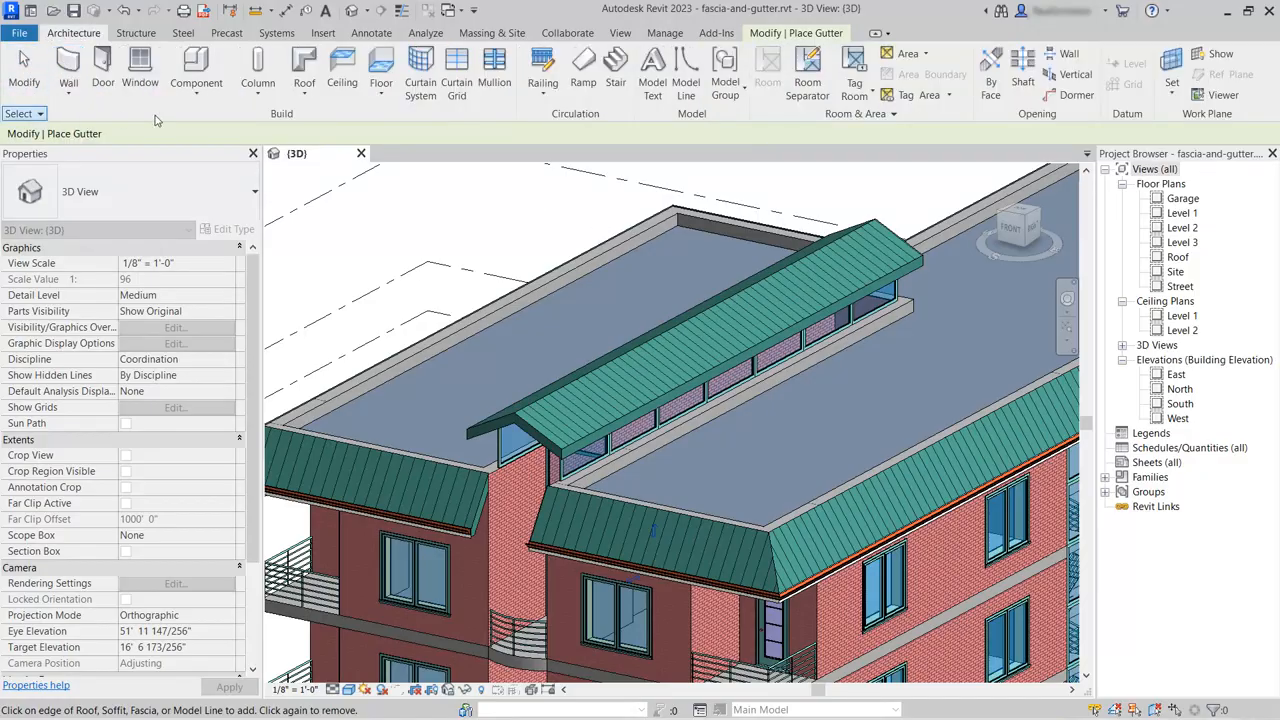
left_click(306, 94)
left_click(340, 259)
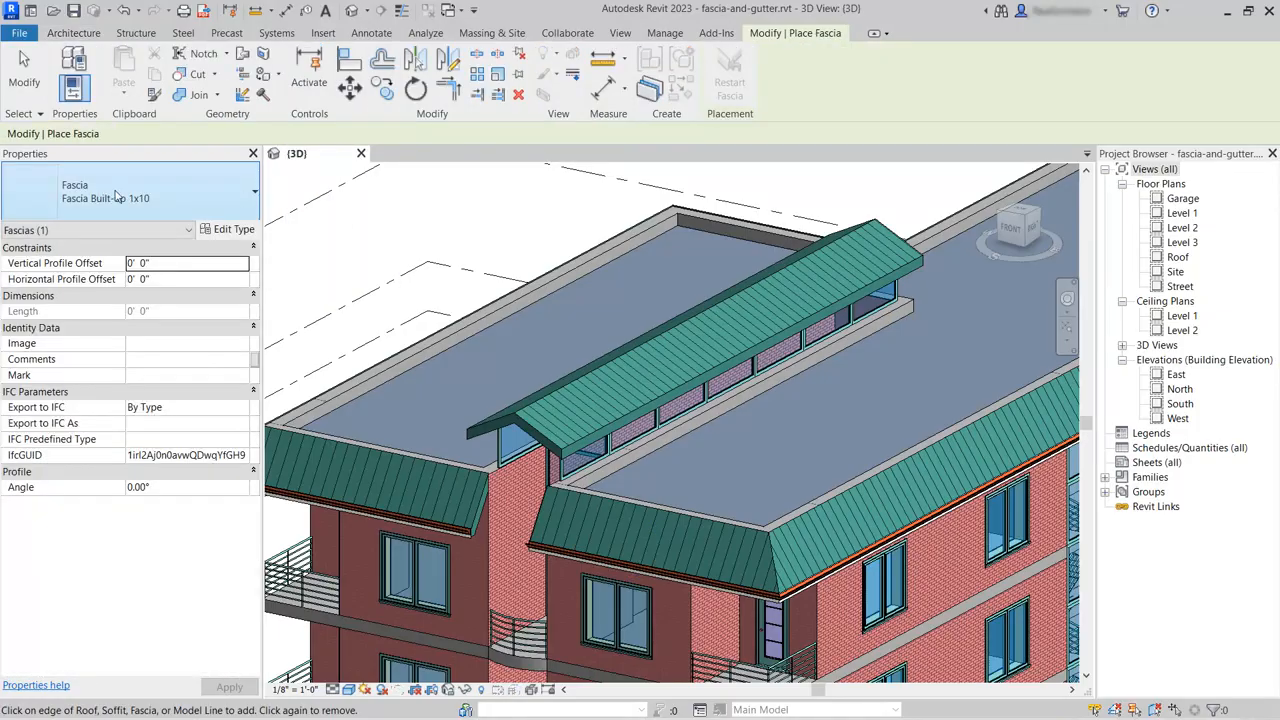
left_click(224, 199)
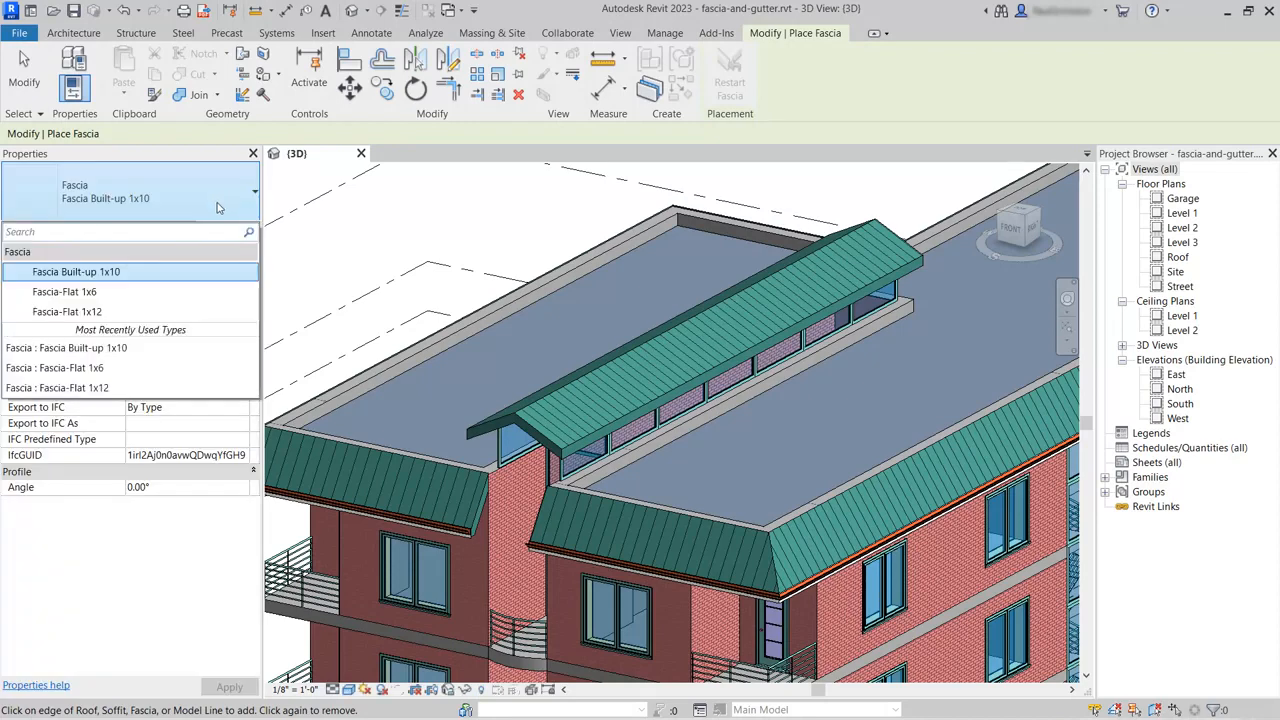
left_click(89, 295)
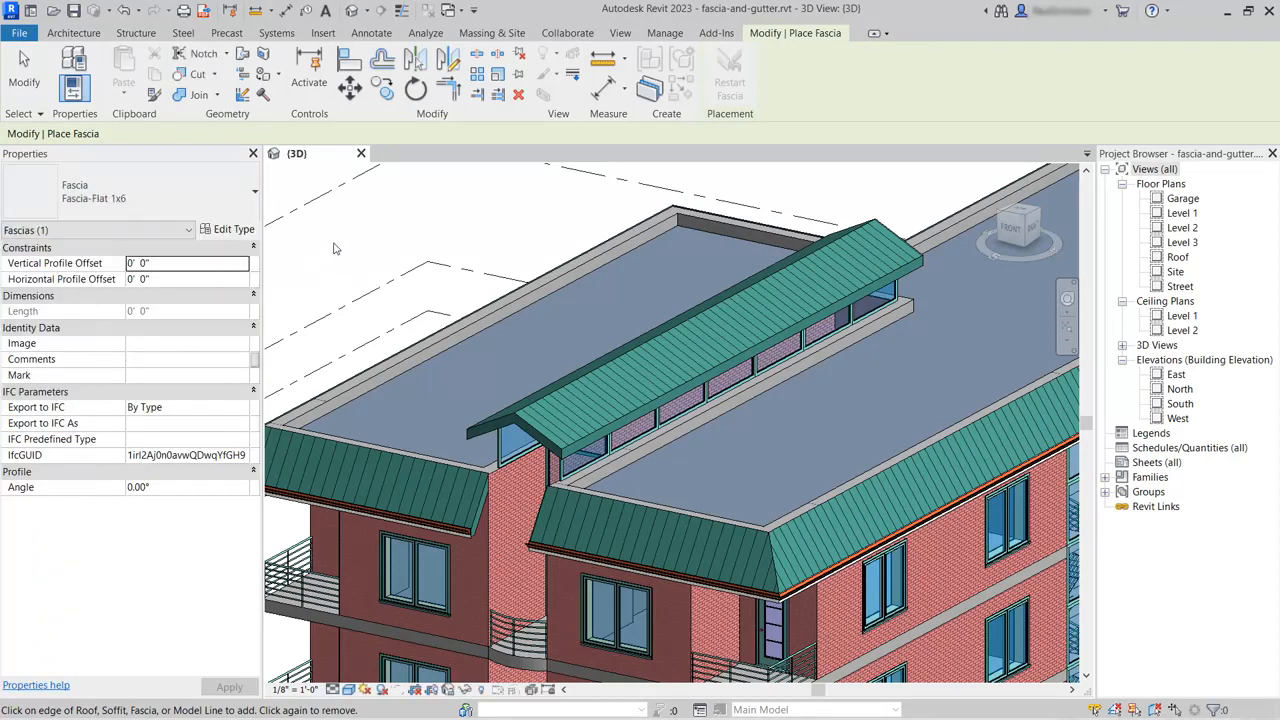
scroll(568, 427, "up", 6)
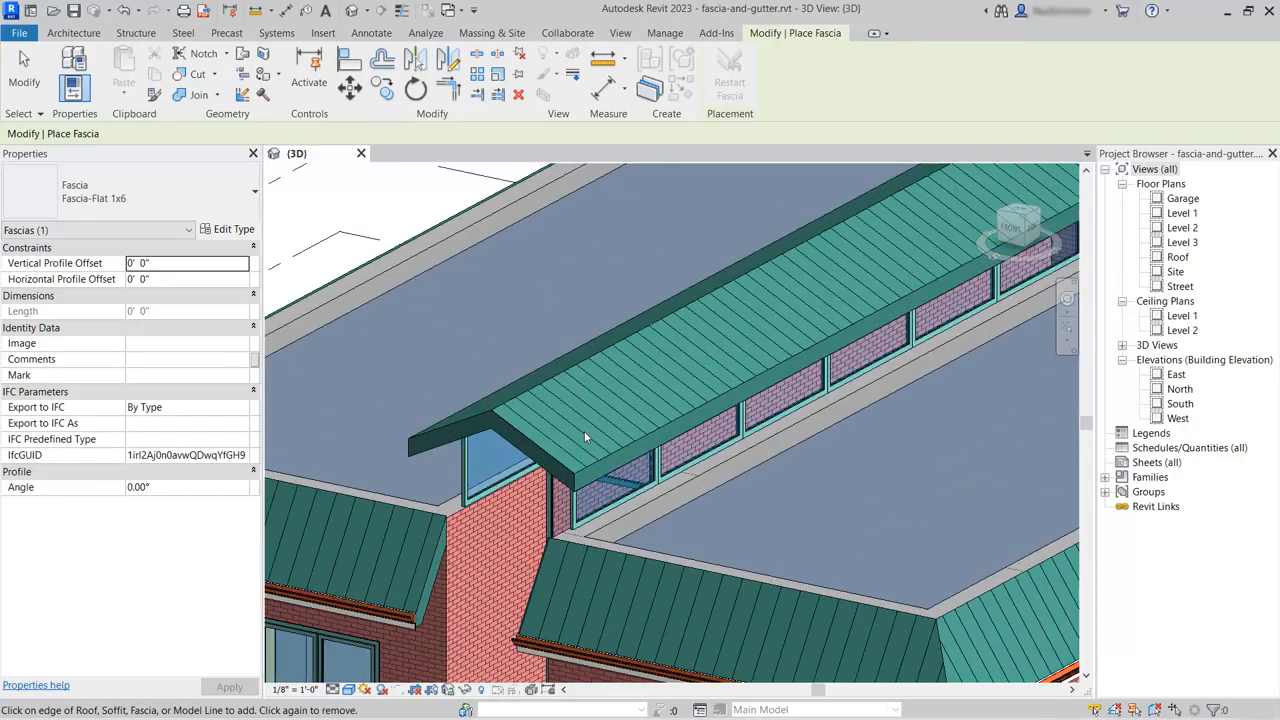
left_click(633, 470)
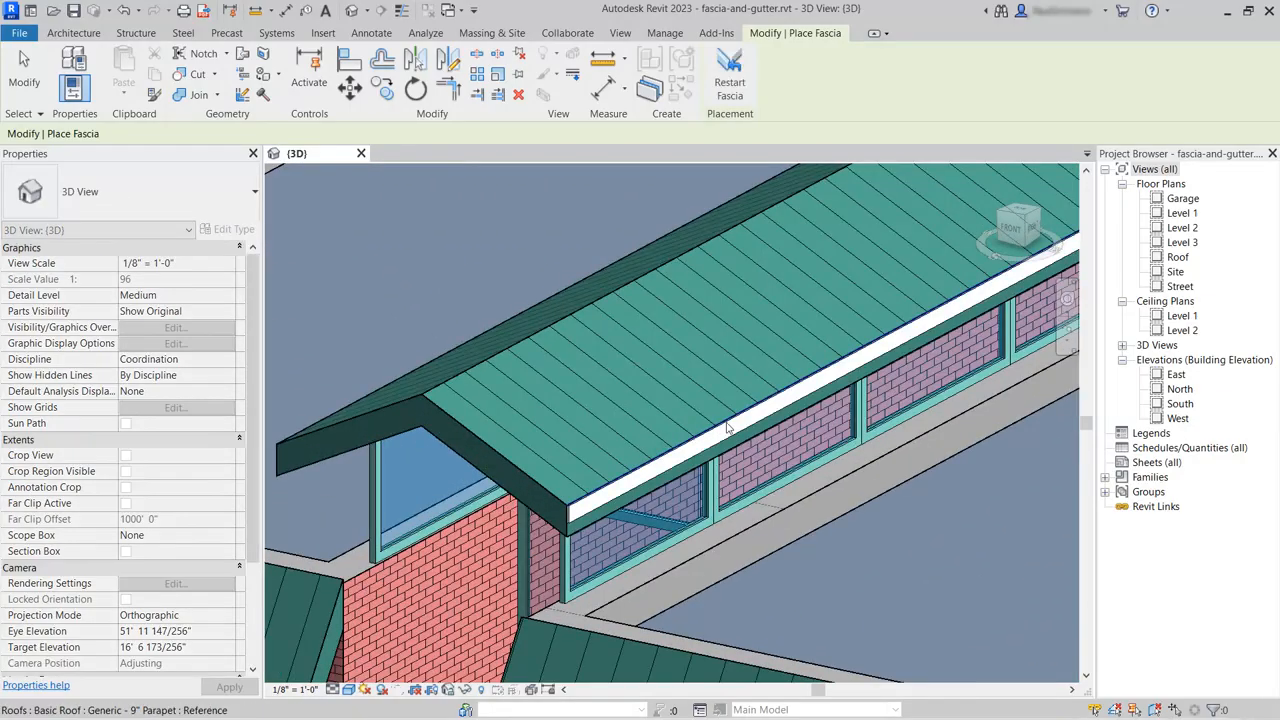
middle_click_drag(348, 354, 575, 363)
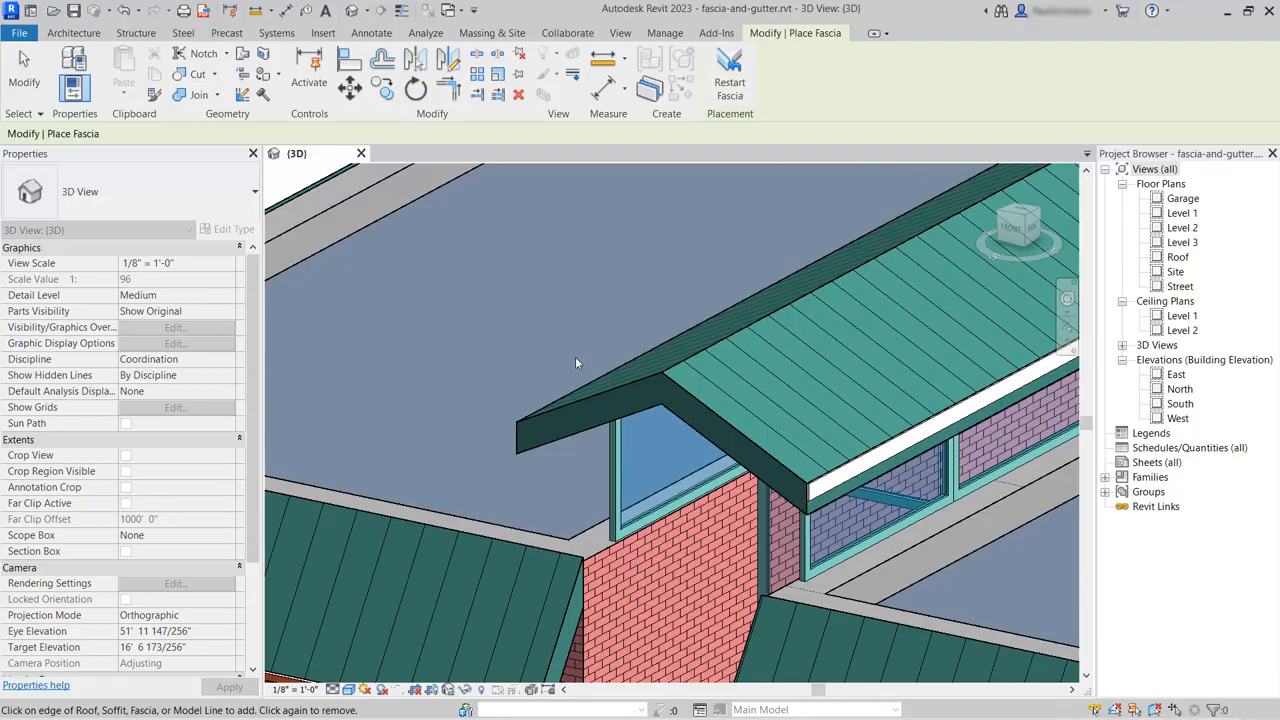
left_click(572, 380)
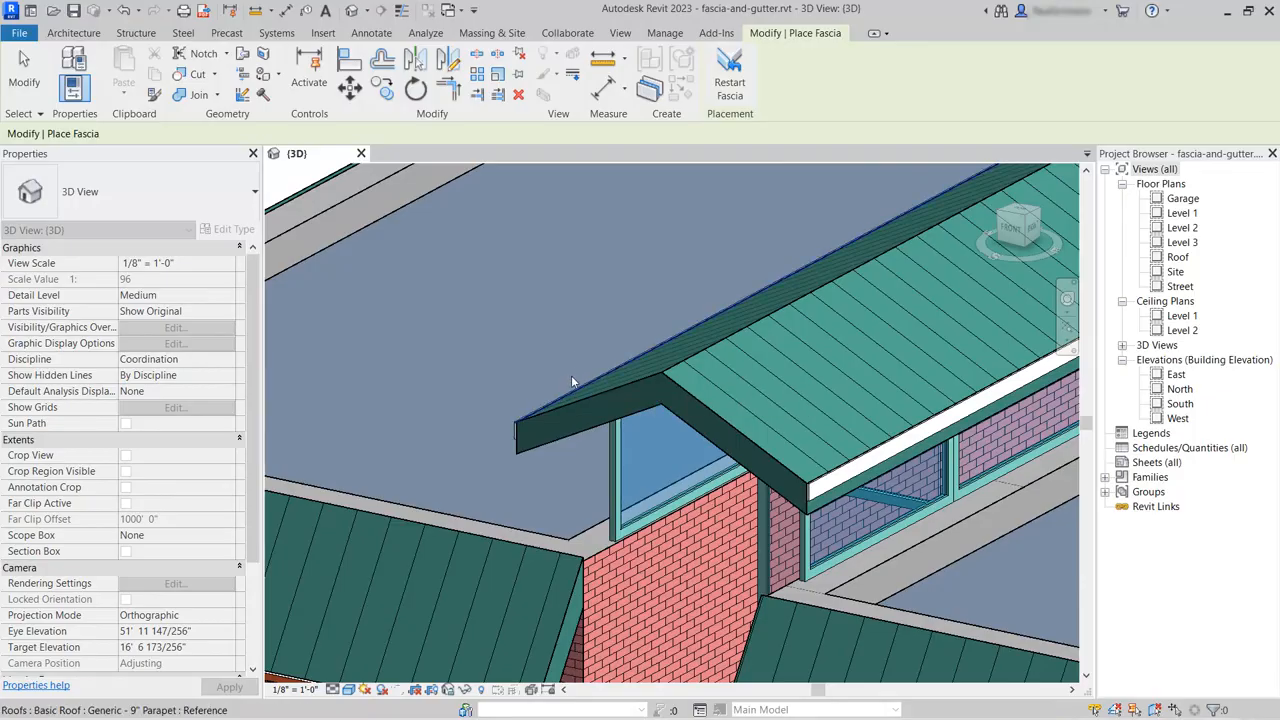
left_click(24, 72)
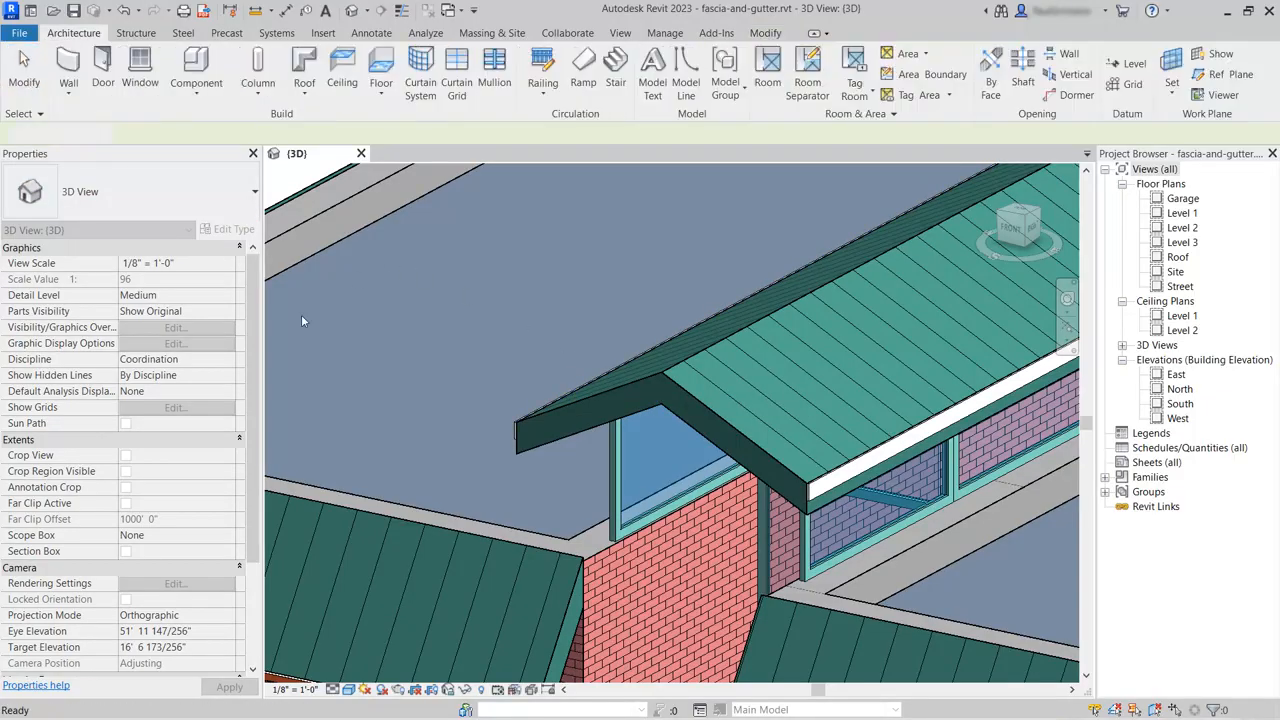
- Open the South elevation and bring up the gable roof's eave with its flat fascia in close view
scroll(820, 514, "up", 5)
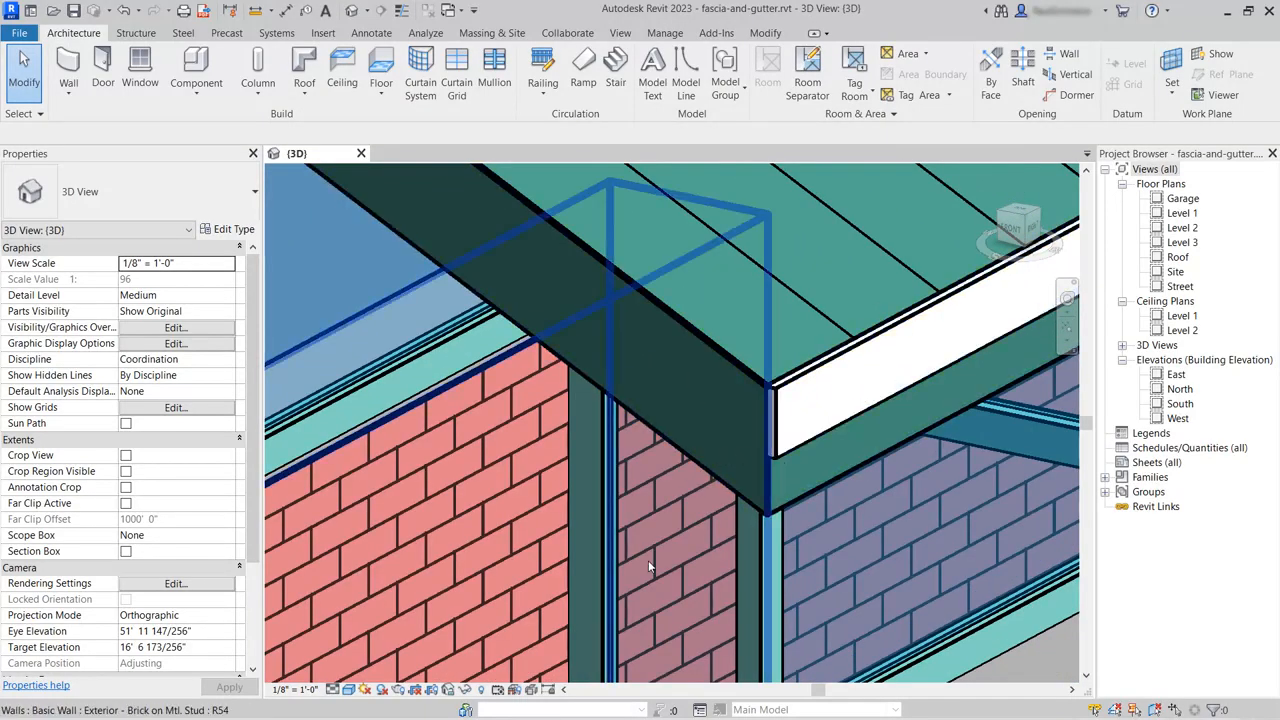
left_click(1180, 404)
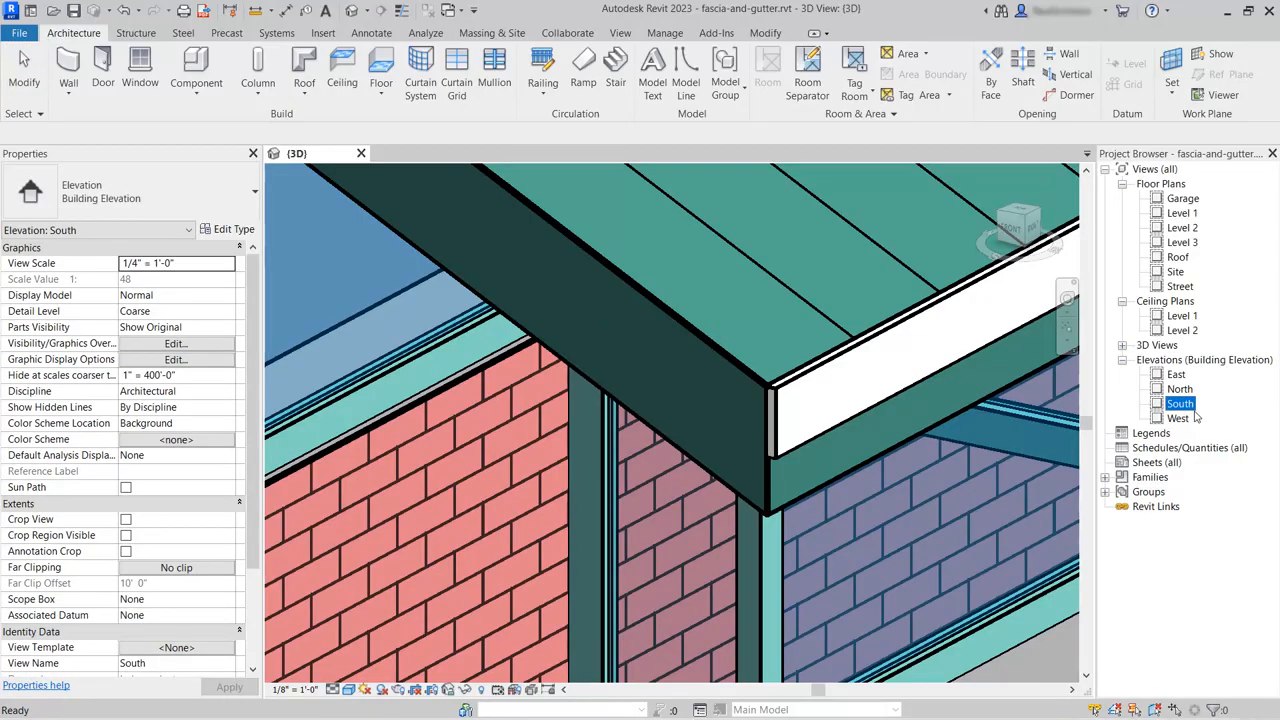
double_click(1180, 404)
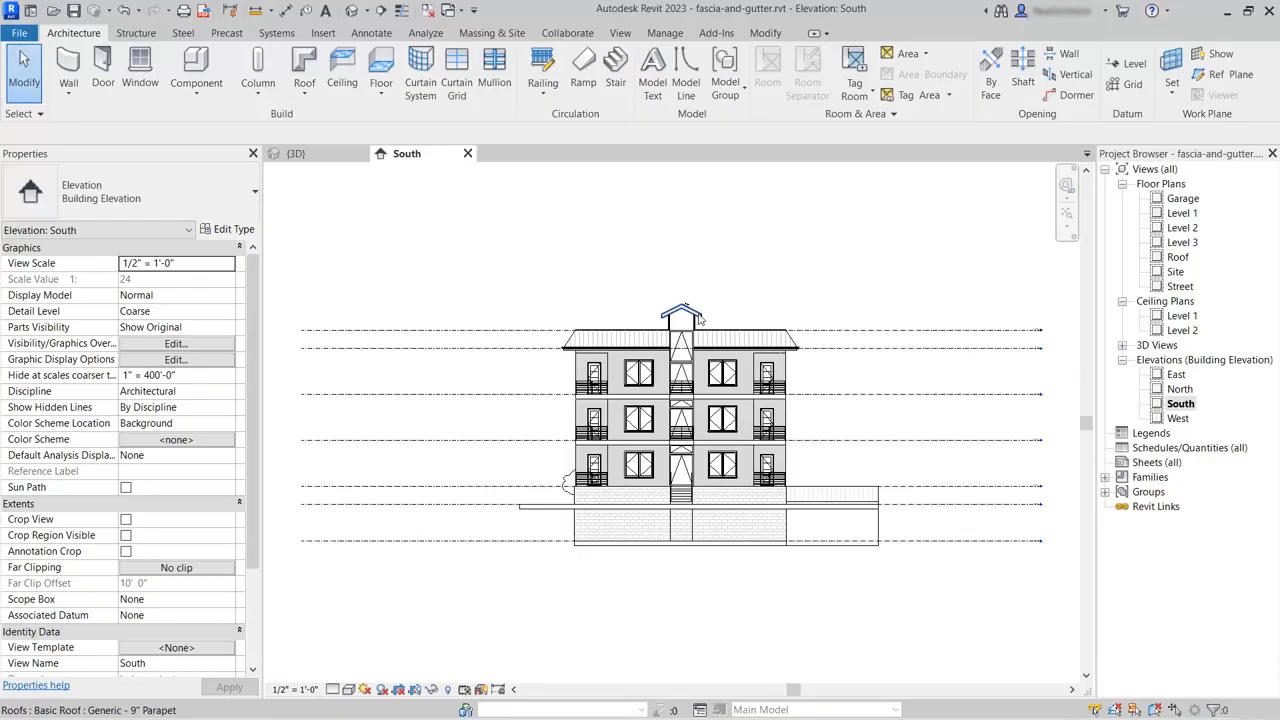
scroll(685, 314, "up", 5)
scroll(652, 297, "up", 8)
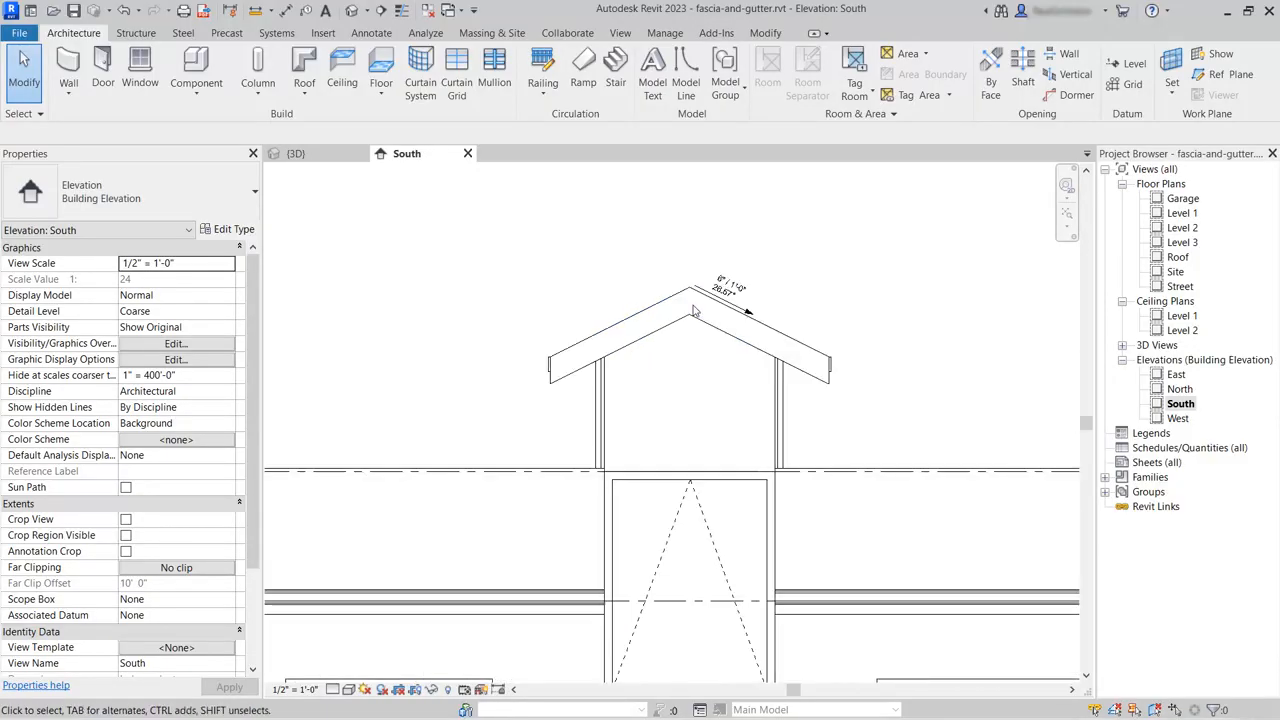
scroll(973, 401, "up", 4)
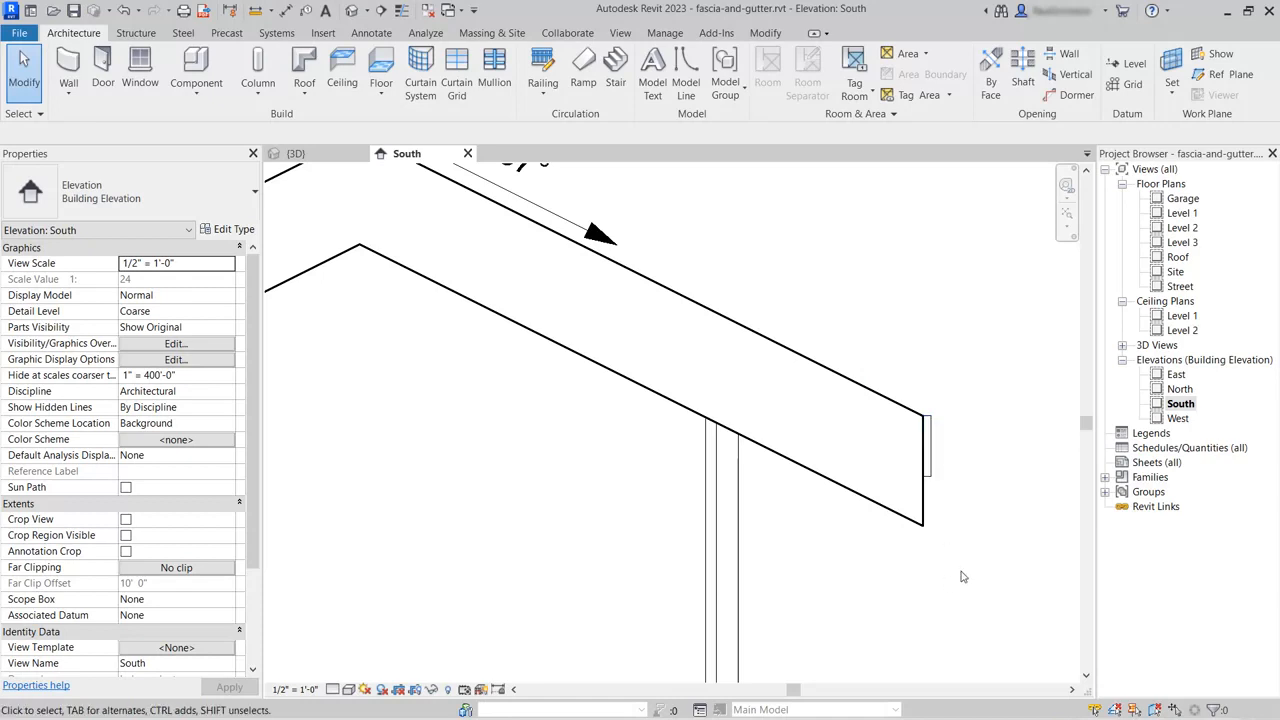
- Set the gable roof's rafter cut to Two Cut - Plumb and its fascia depth to 0' 6"
left_click(845, 497)
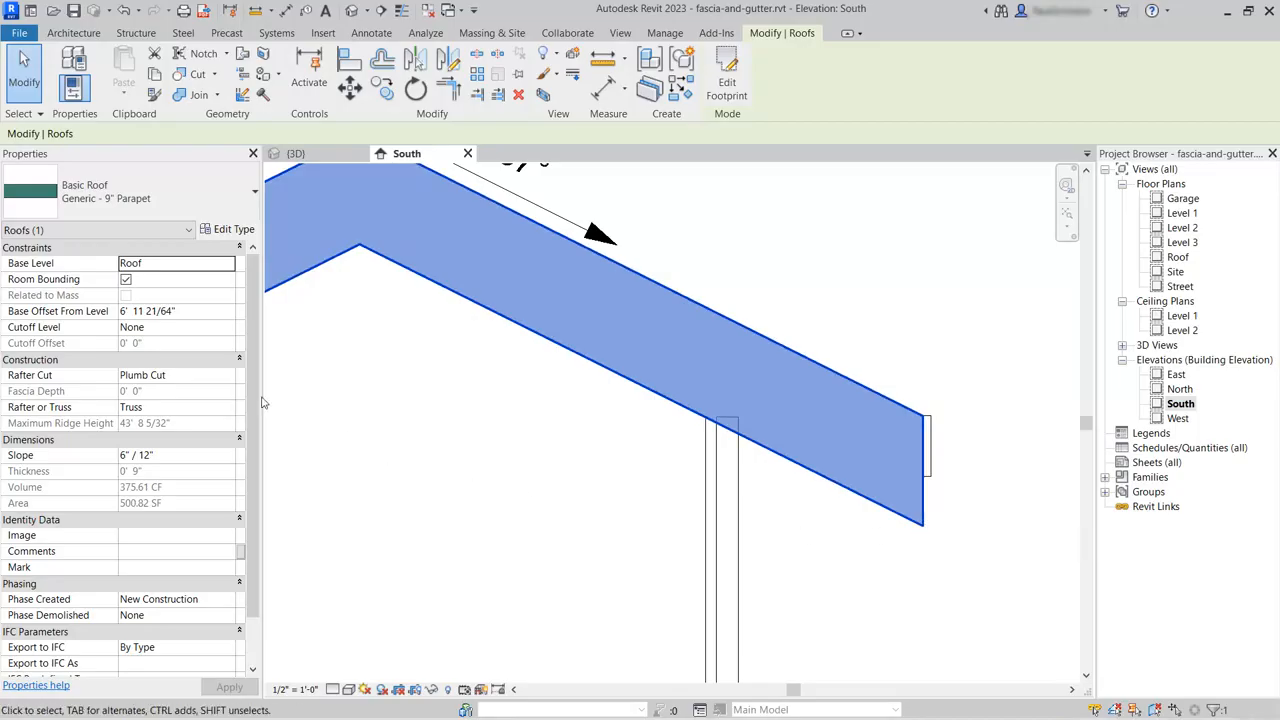
left_click(226, 375)
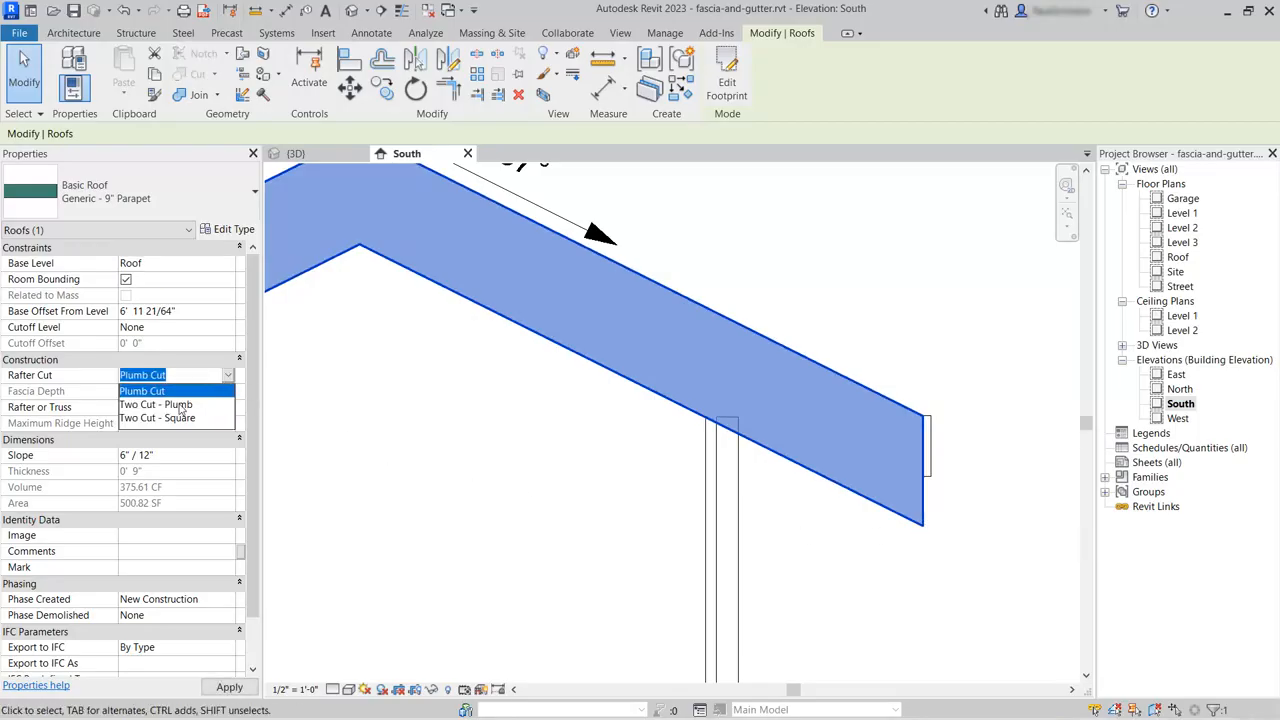
left_click(165, 405)
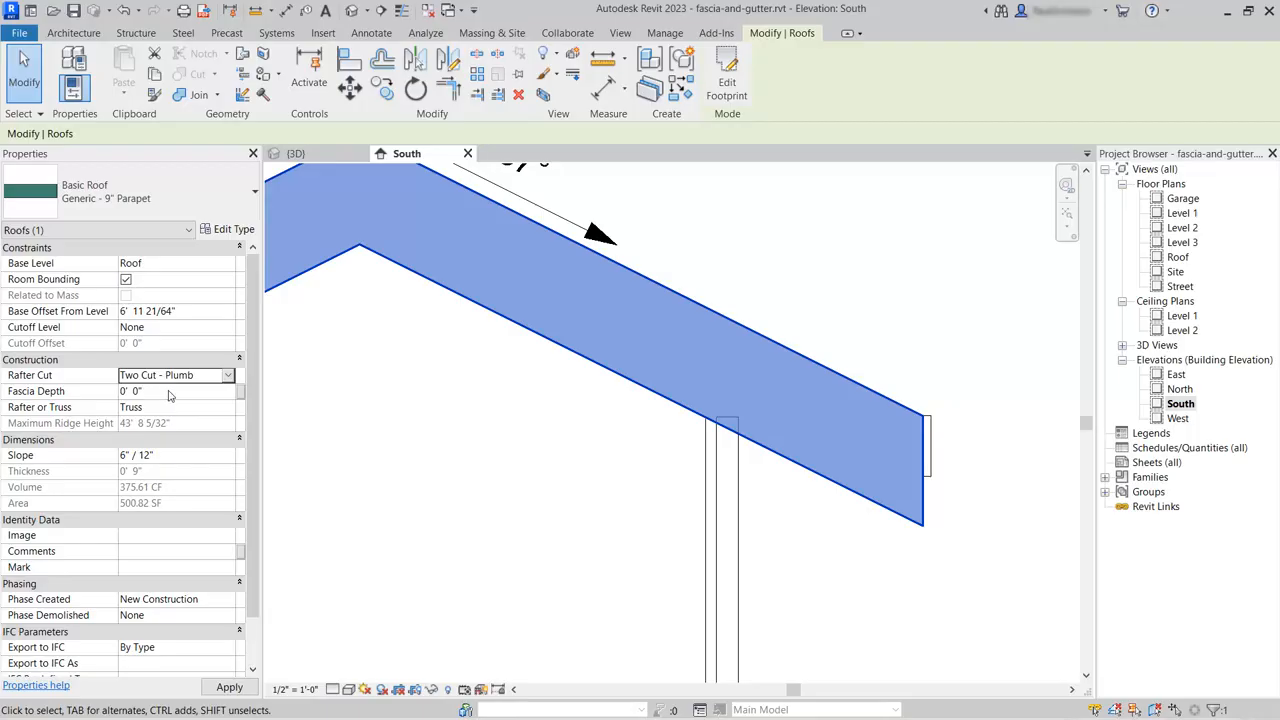
left_click(169, 391)
type("0")
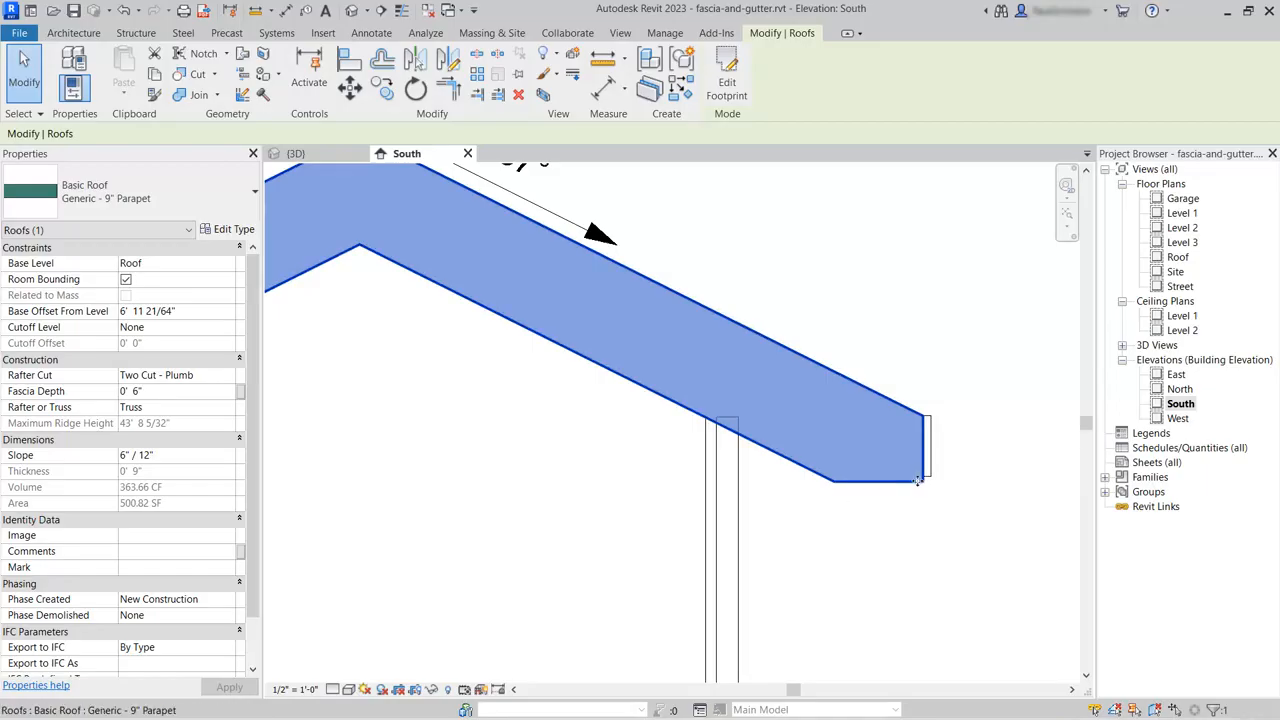
- Reduce the gable roof's fascia depth to 0' 5" and check the eave at the opposite end
left_click(185, 393)
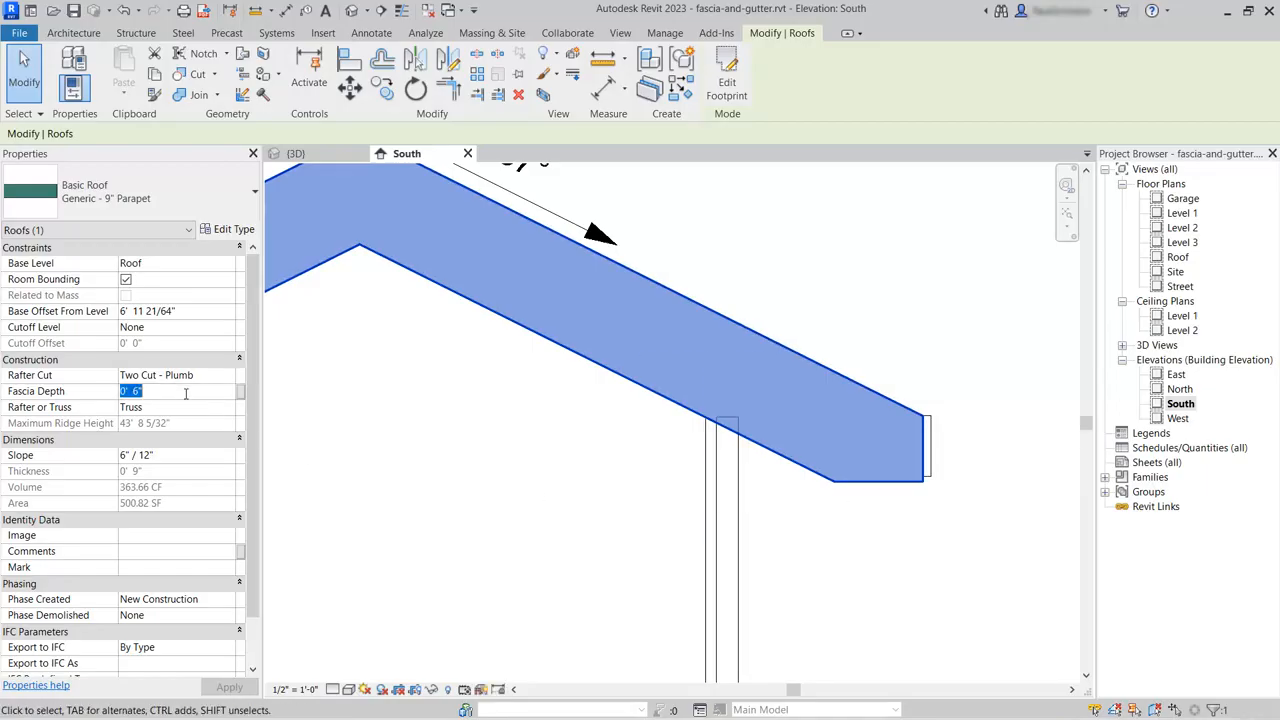
type("0 5")
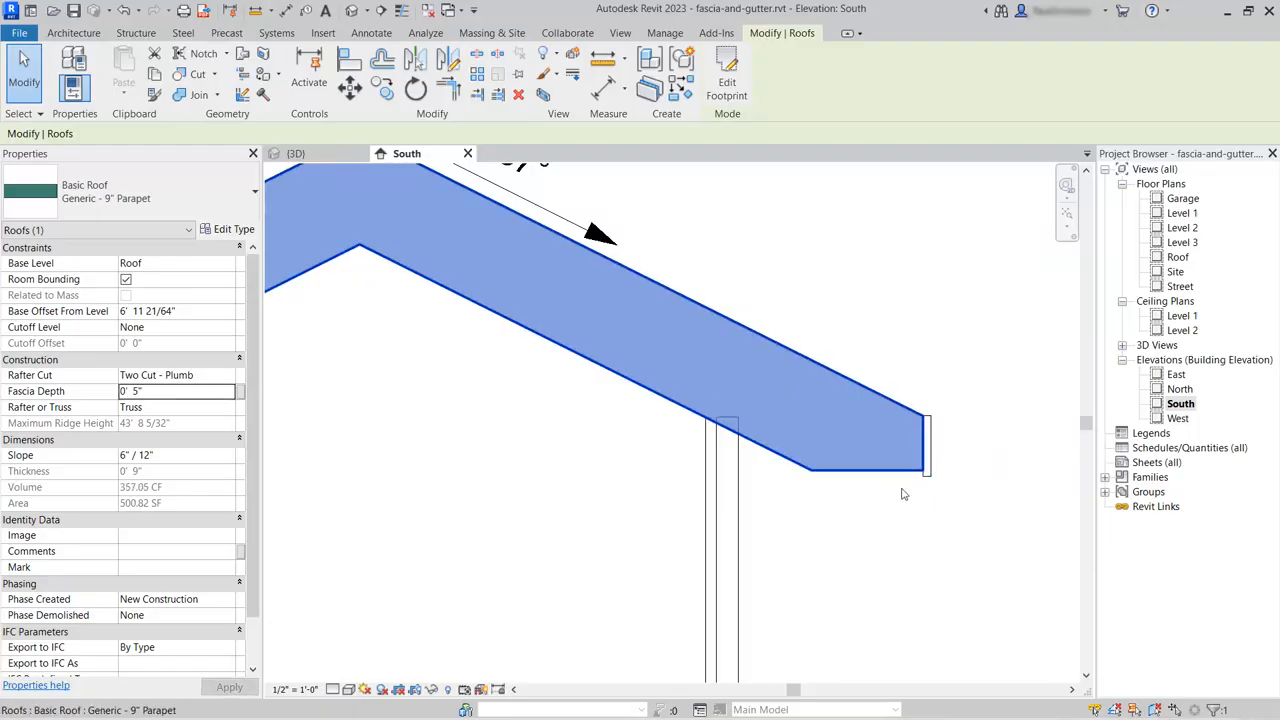
middle_click_drag(609, 523, 900, 506)
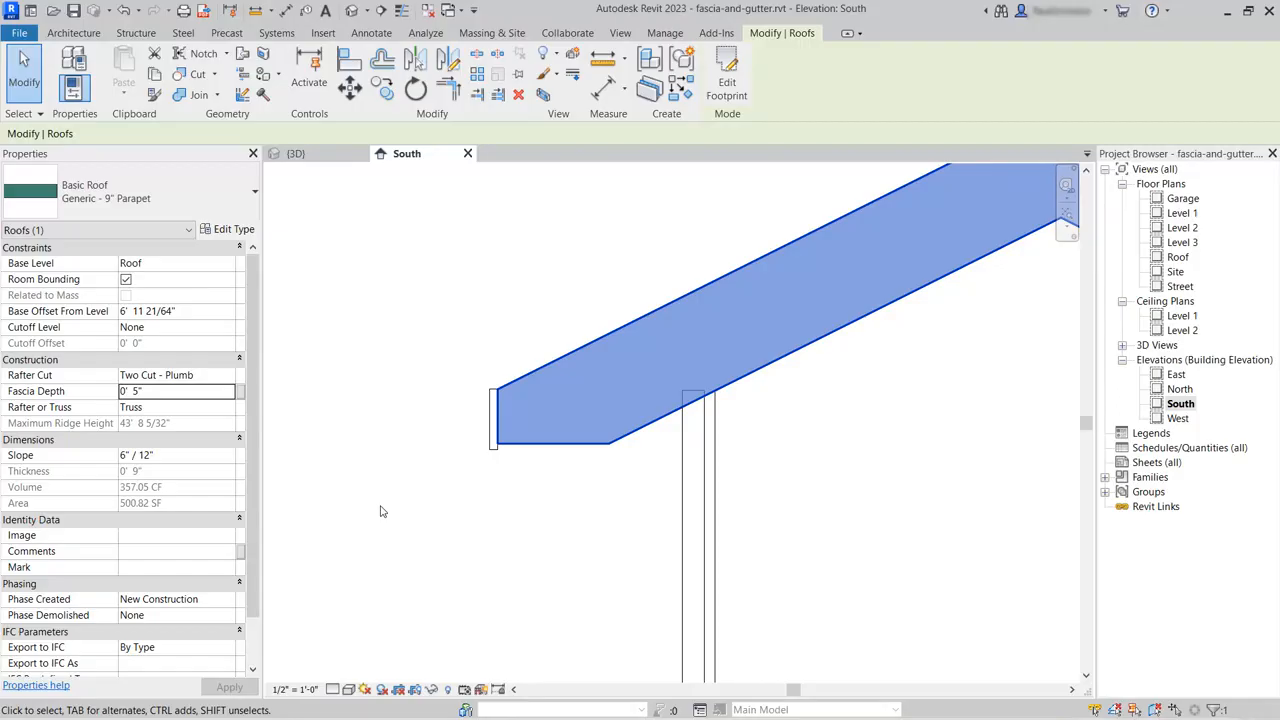
- Change the gable roof's rafter cut to Two Cut - Square and compare both eaves with their fascia
left_click(229, 376)
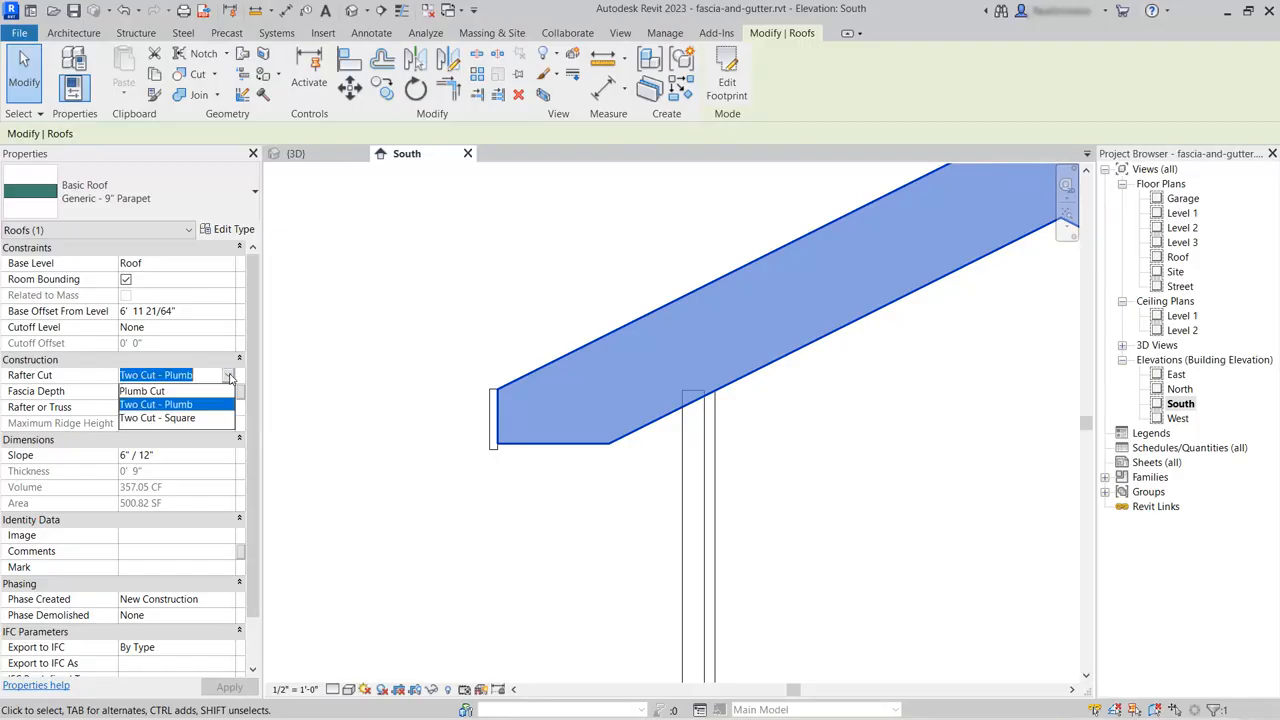
left_click(180, 418)
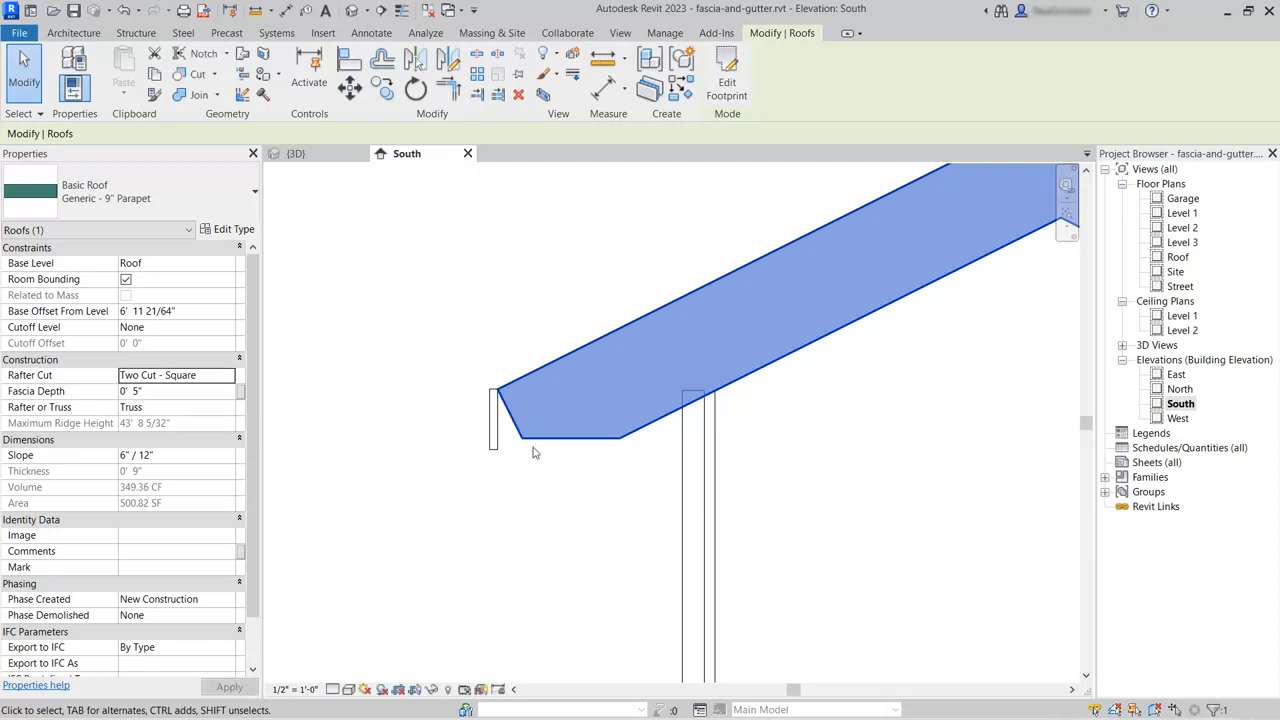
scroll(513, 404, "up", 3)
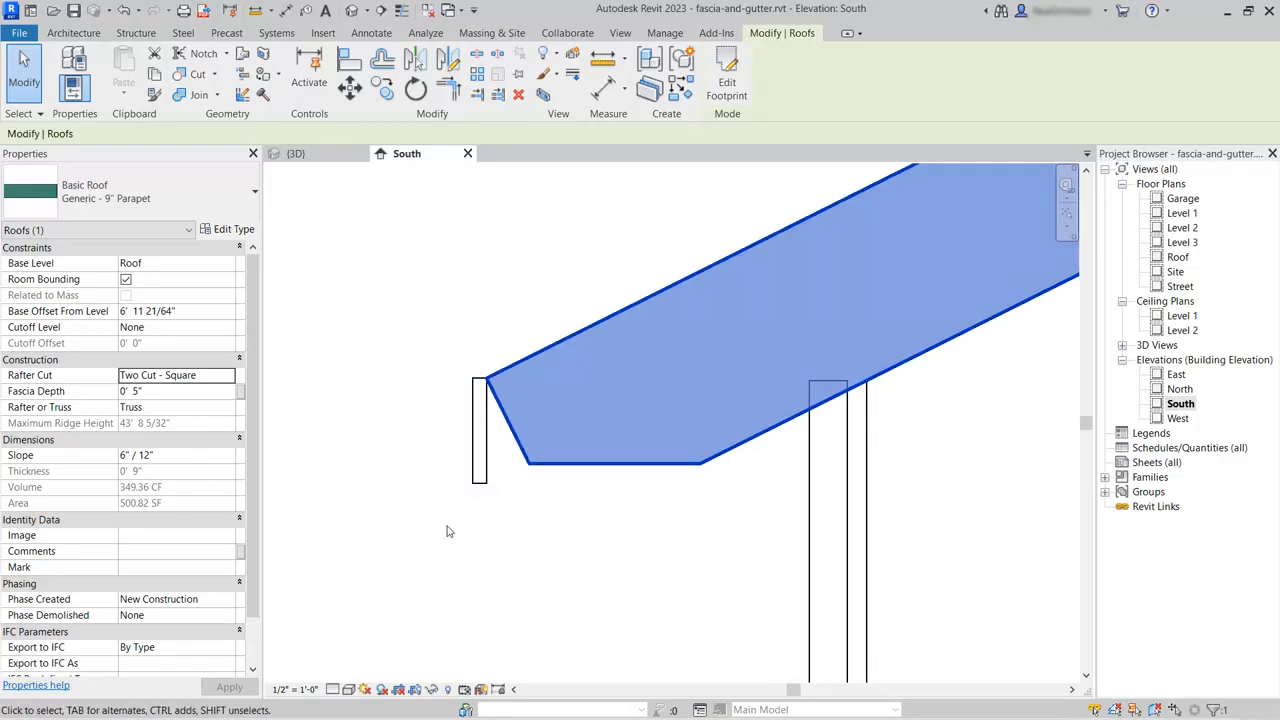
scroll(415, 531, "down", 4)
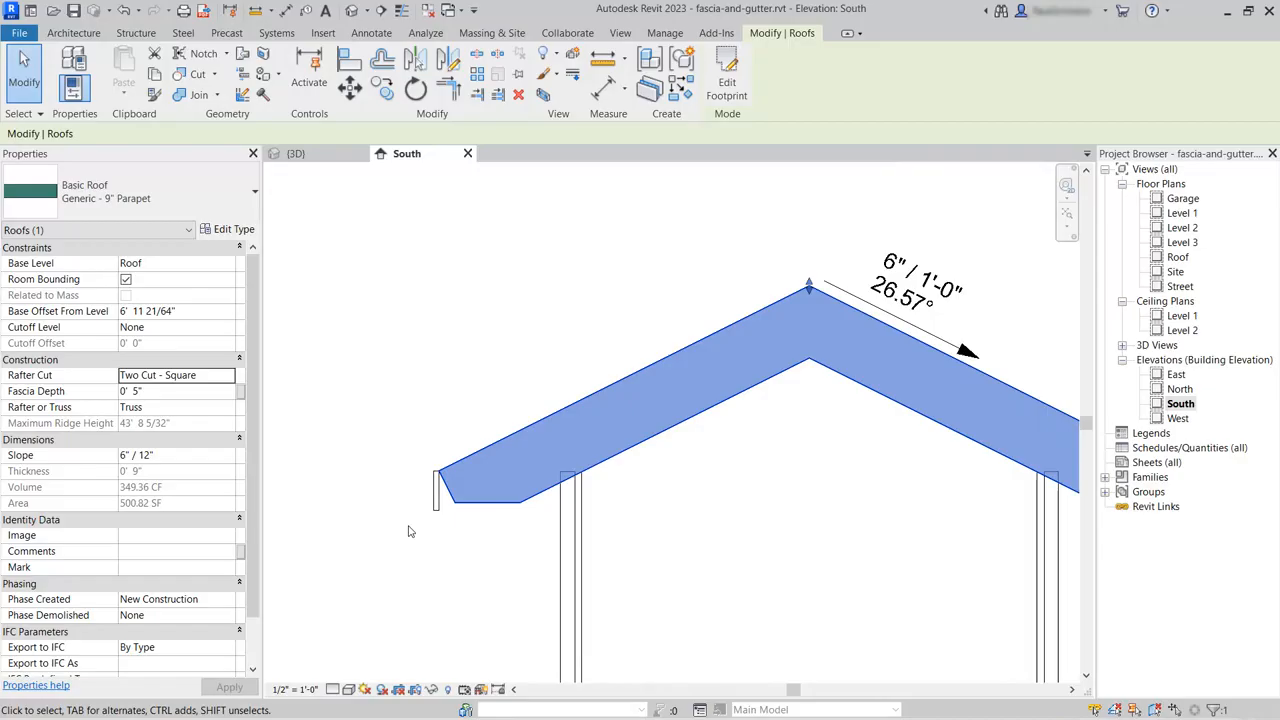
scroll(408, 531, "down", 1)
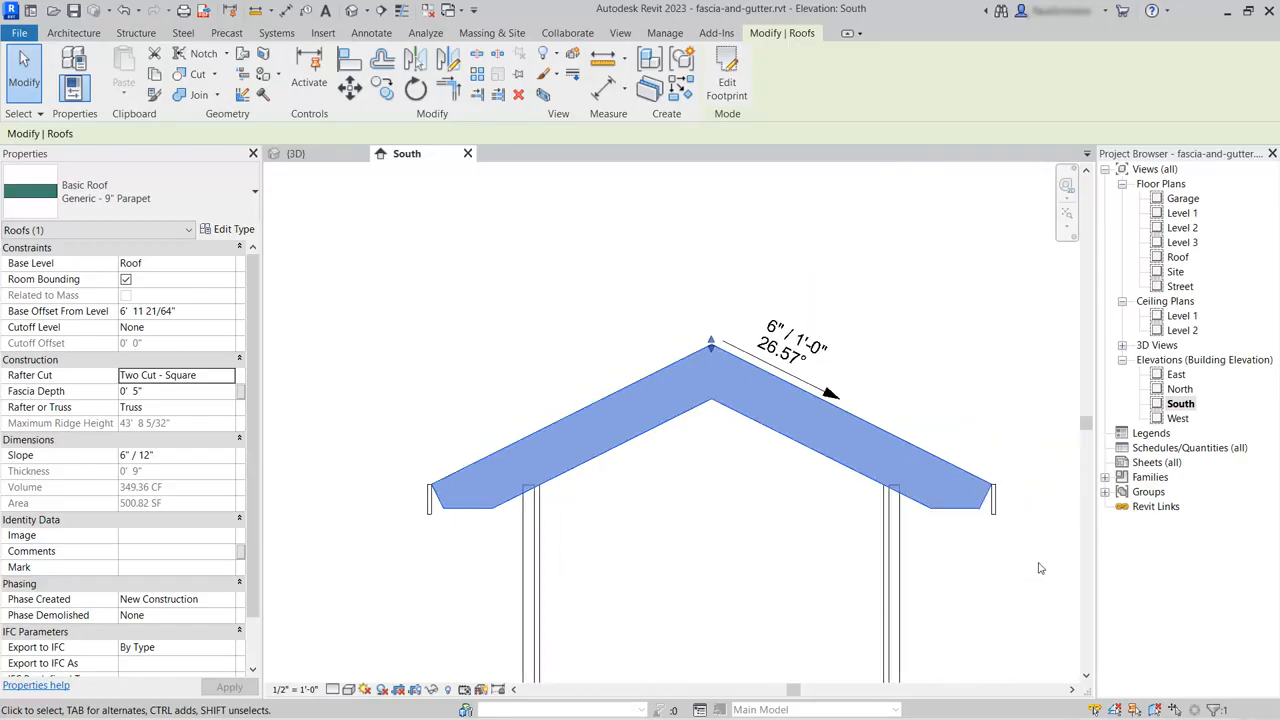
- Set the profile angle of the gable roof's flat 1x6 fascia to -26.57°
left_click(995, 514)
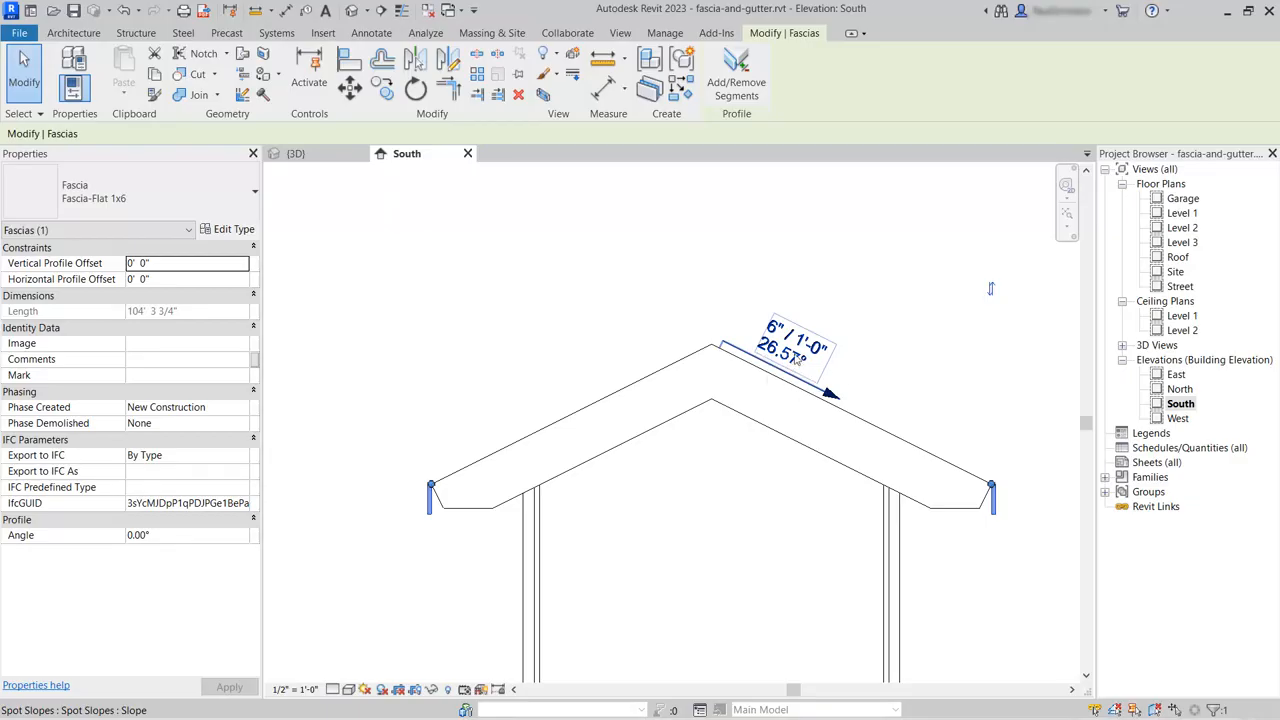
left_click(185, 536)
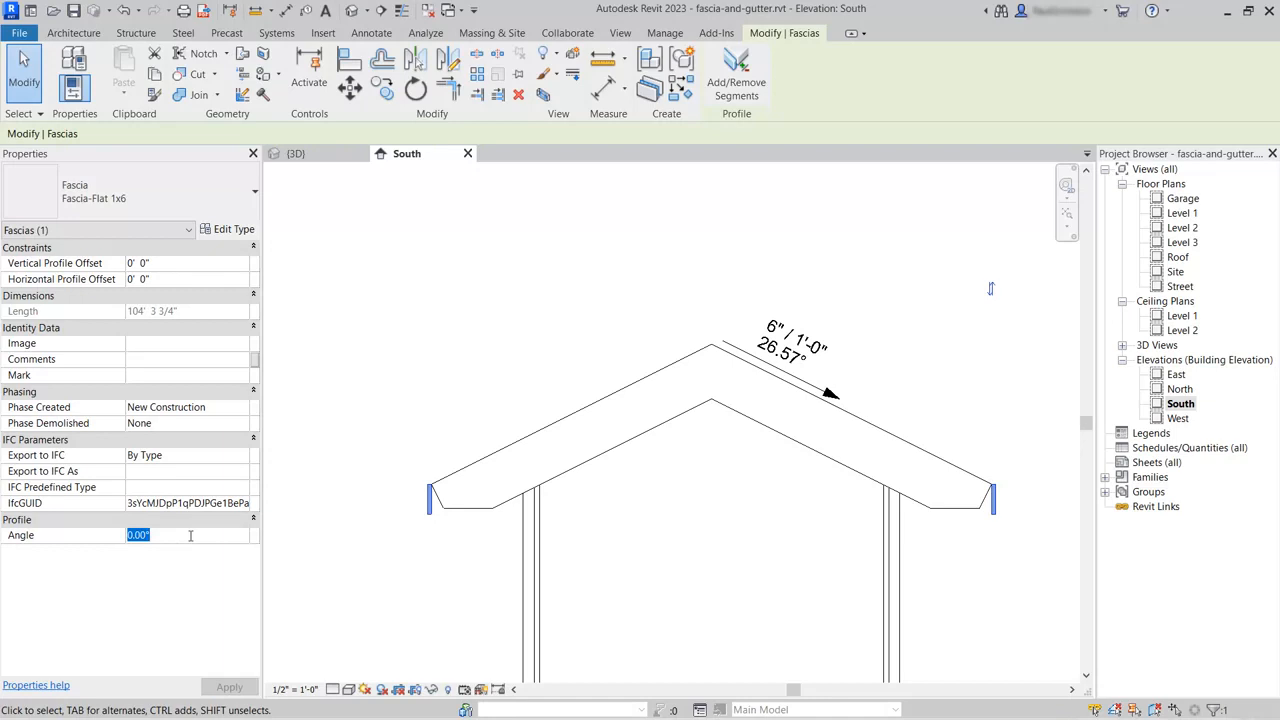
type("-26.57")
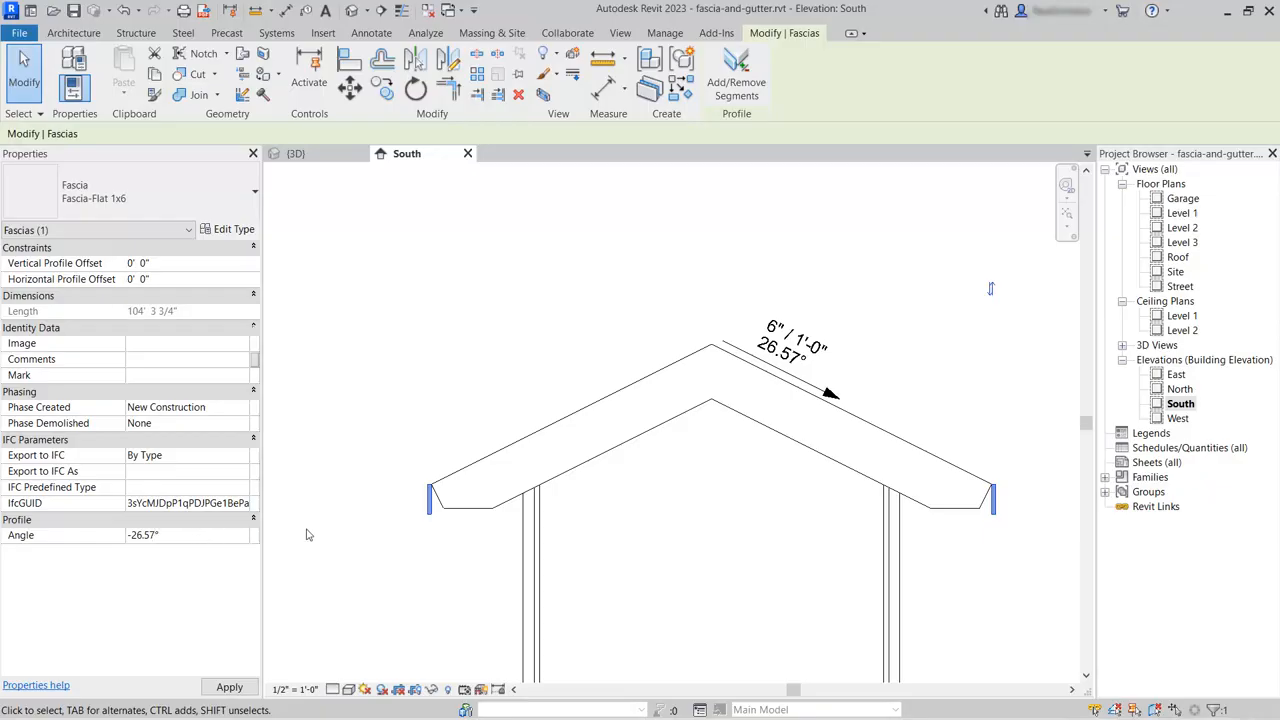
key("Return")
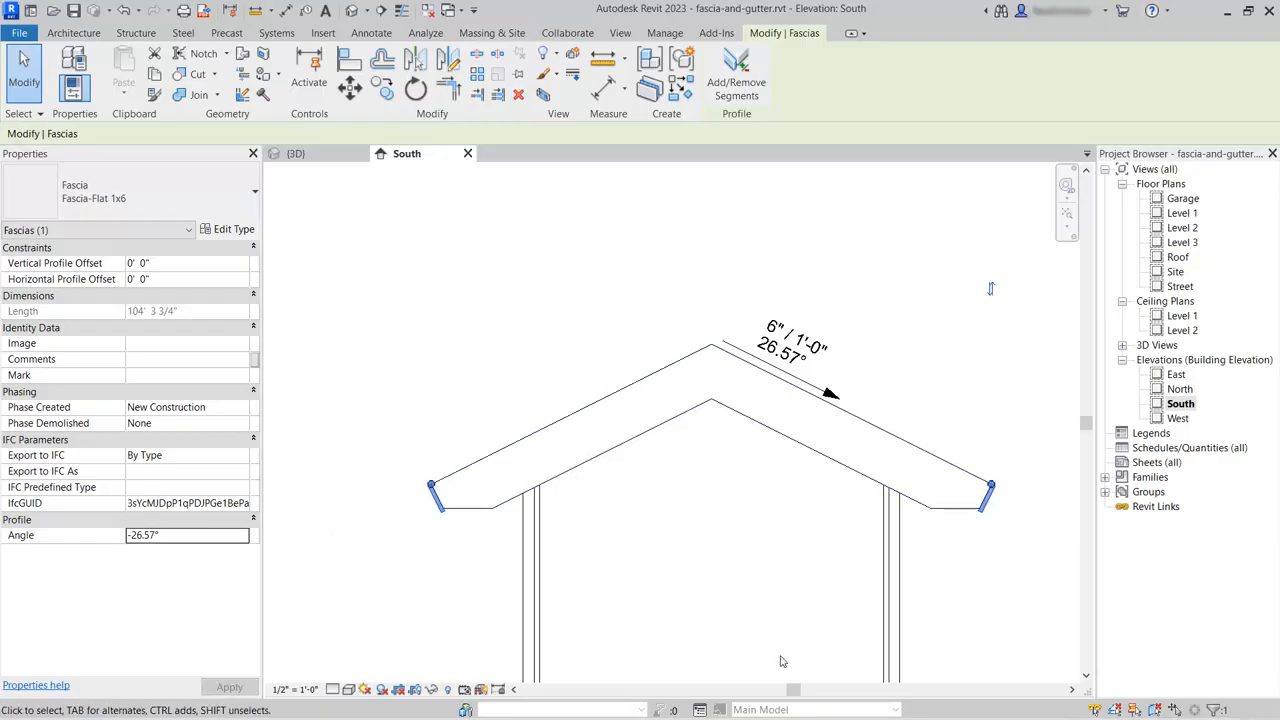
left_click(755, 600)
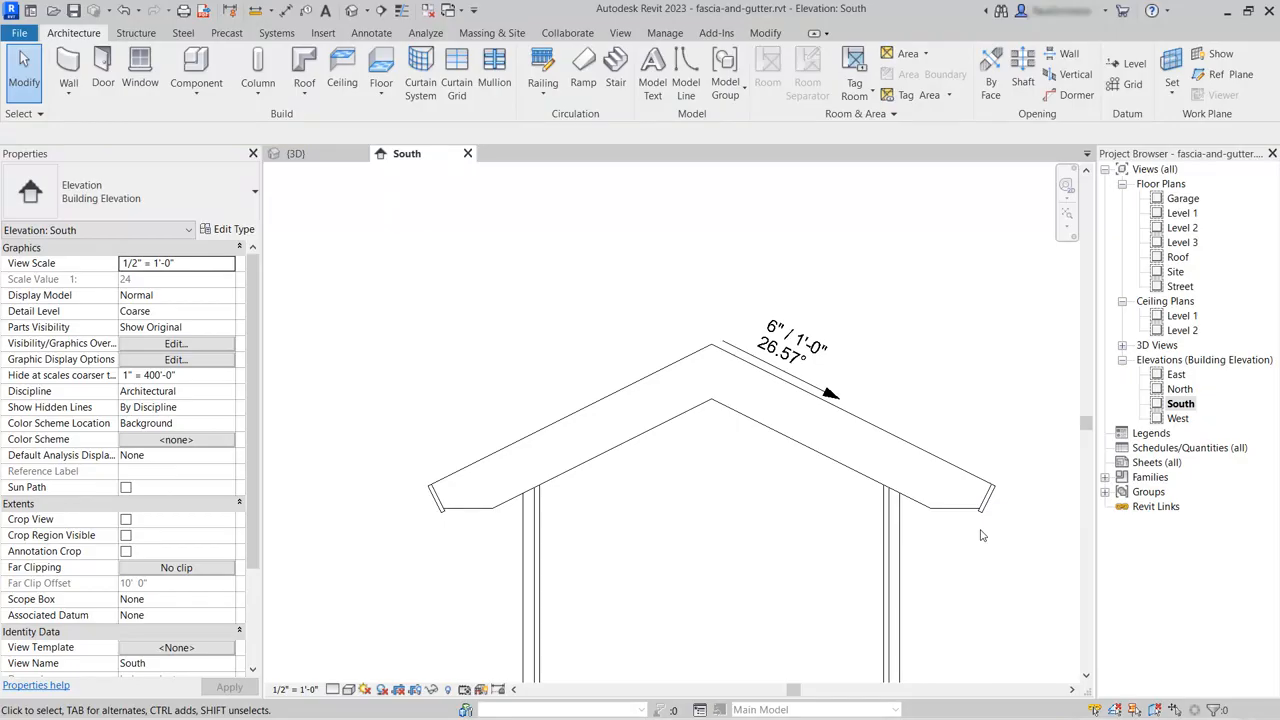
- Return to the 3D view and examine the angled fascia along the gable roof's eaves with its properties
left_click(296, 153)
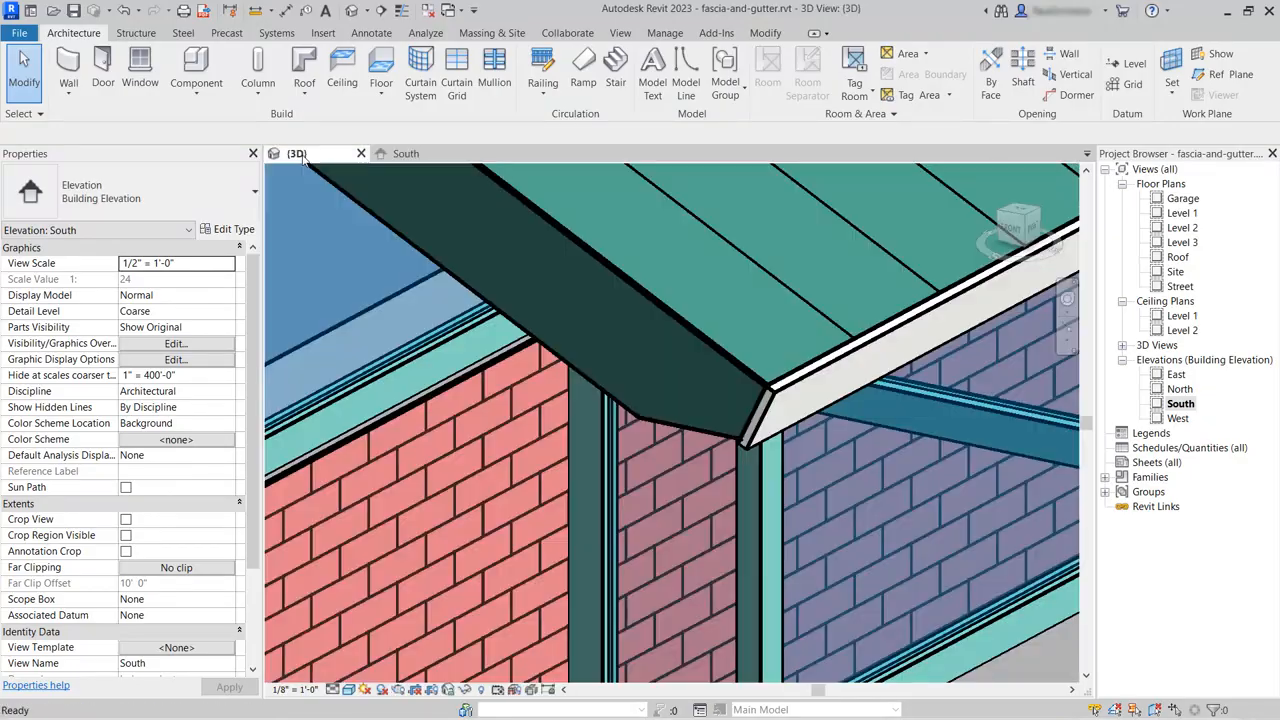
scroll(816, 490, "up", 5)
scroll(816, 486, "down", 5)
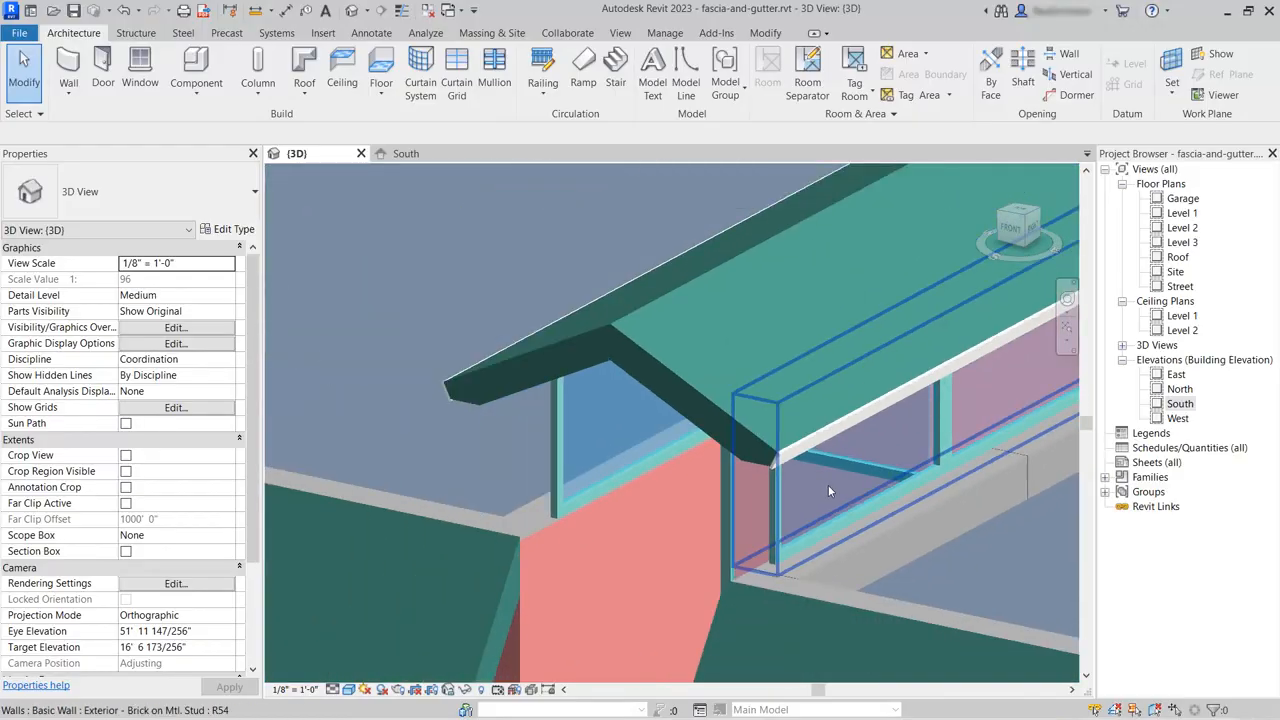
scroll(724, 470, "up", 1)
middle_click_drag(724, 470, 559, 478)
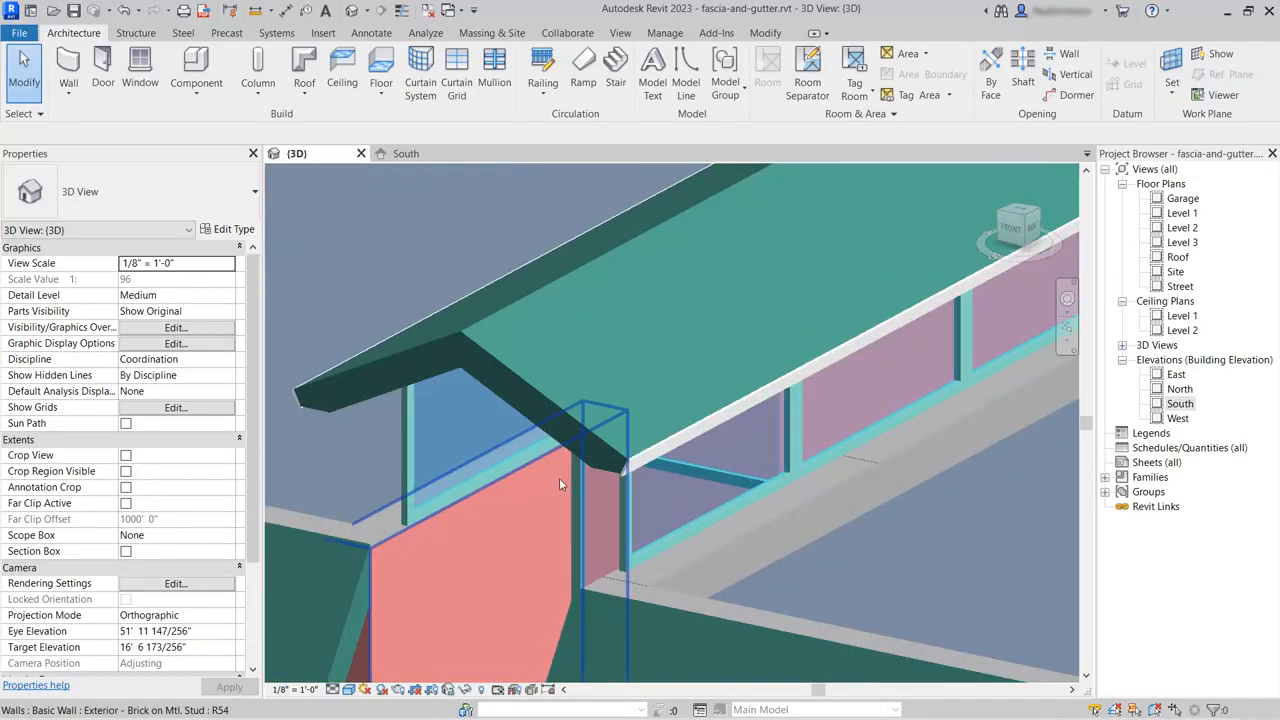
left_click(648, 456)
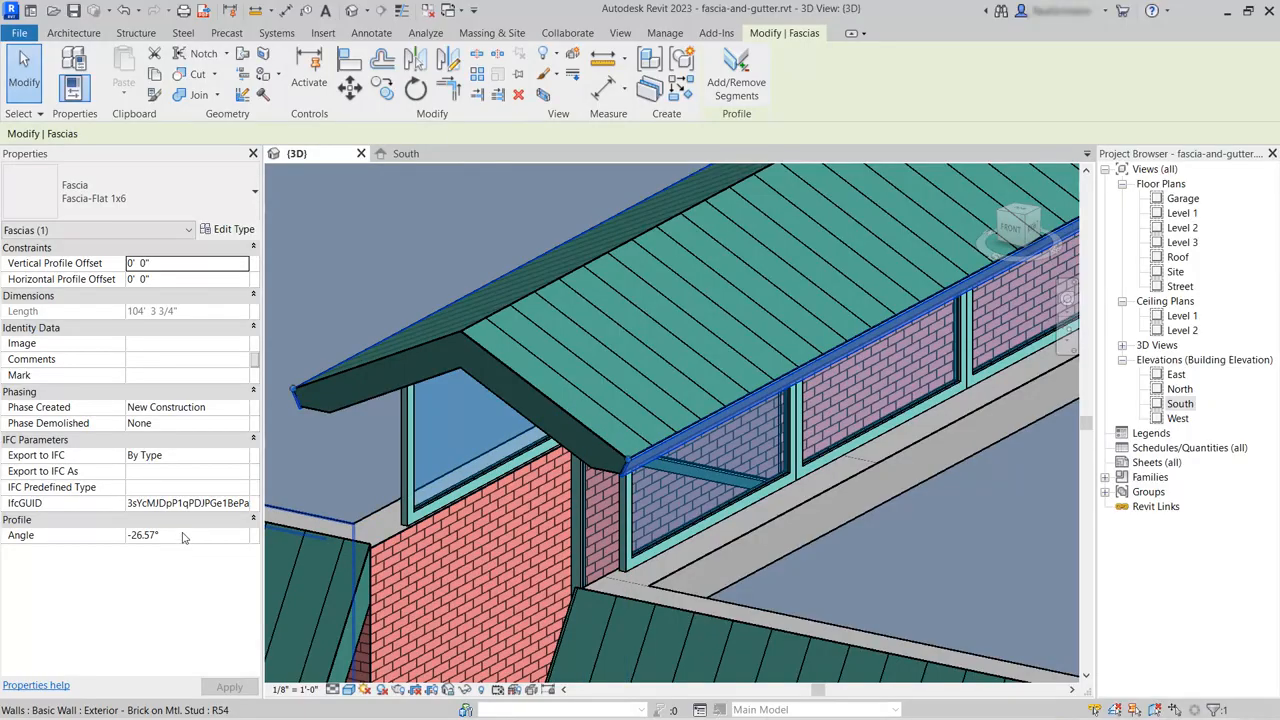
- Set the profile angle of the gable roof's flat 1x6 fascia to 0°
left_click(172, 539)
type("0")
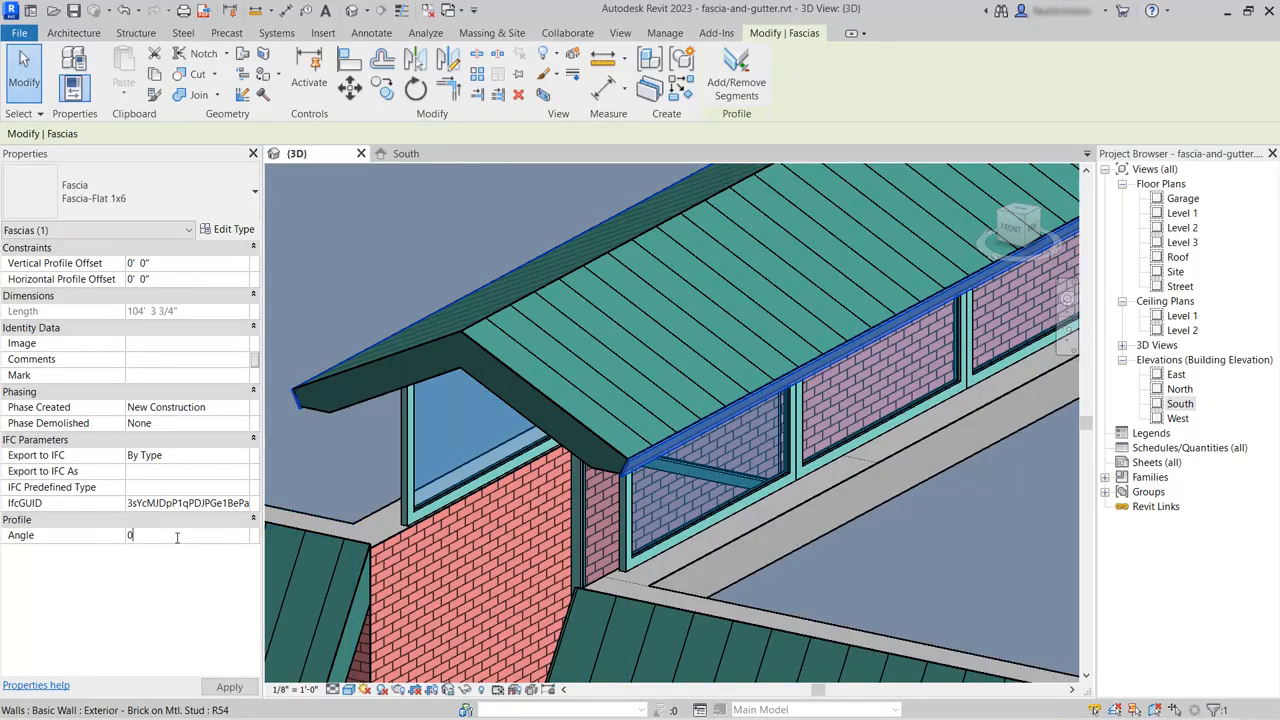
key("Return")
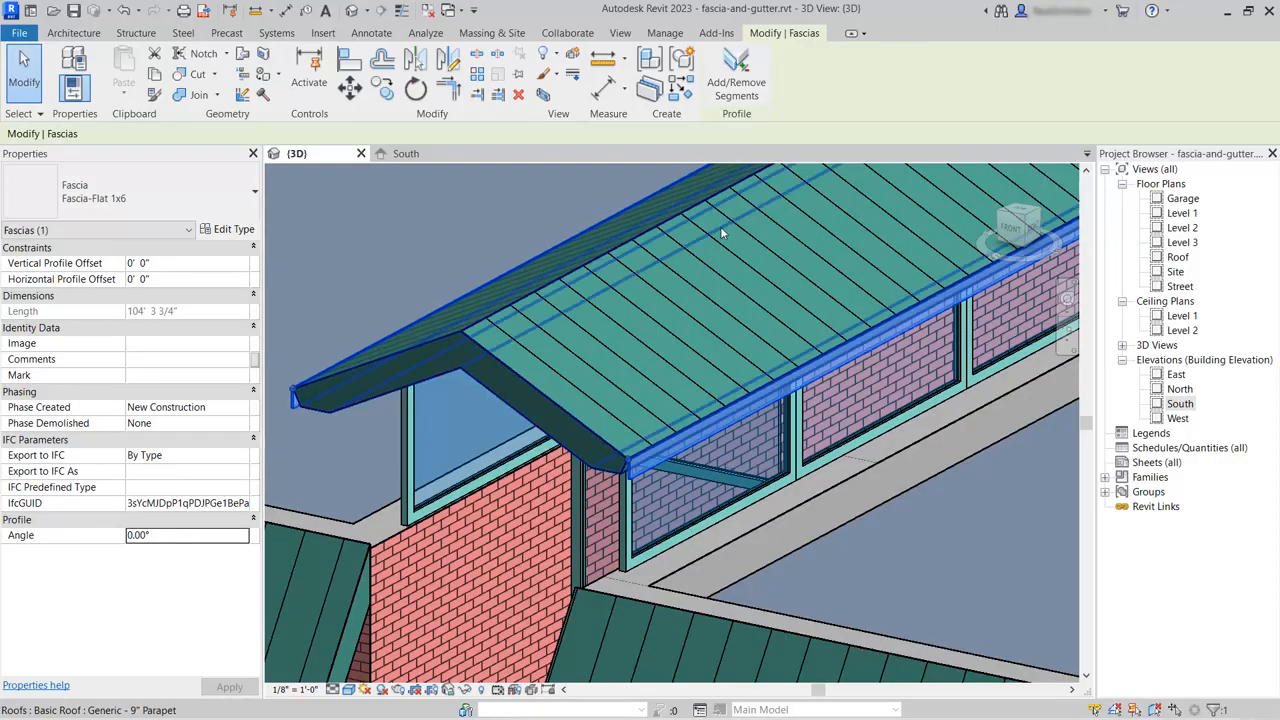
- Remove and re-add the flat 1x6 fascia's segments along both eaves of the gable roof, and finish editing the segments
left_click(734, 76)
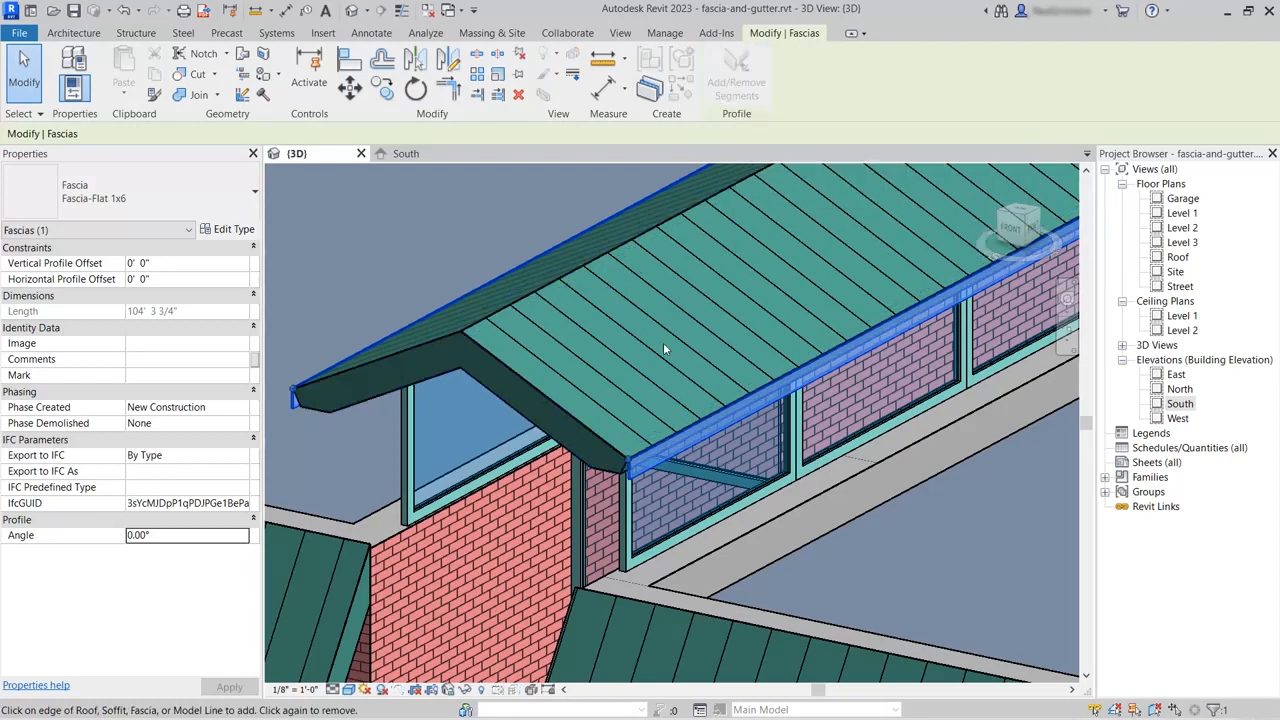
left_click(720, 405)
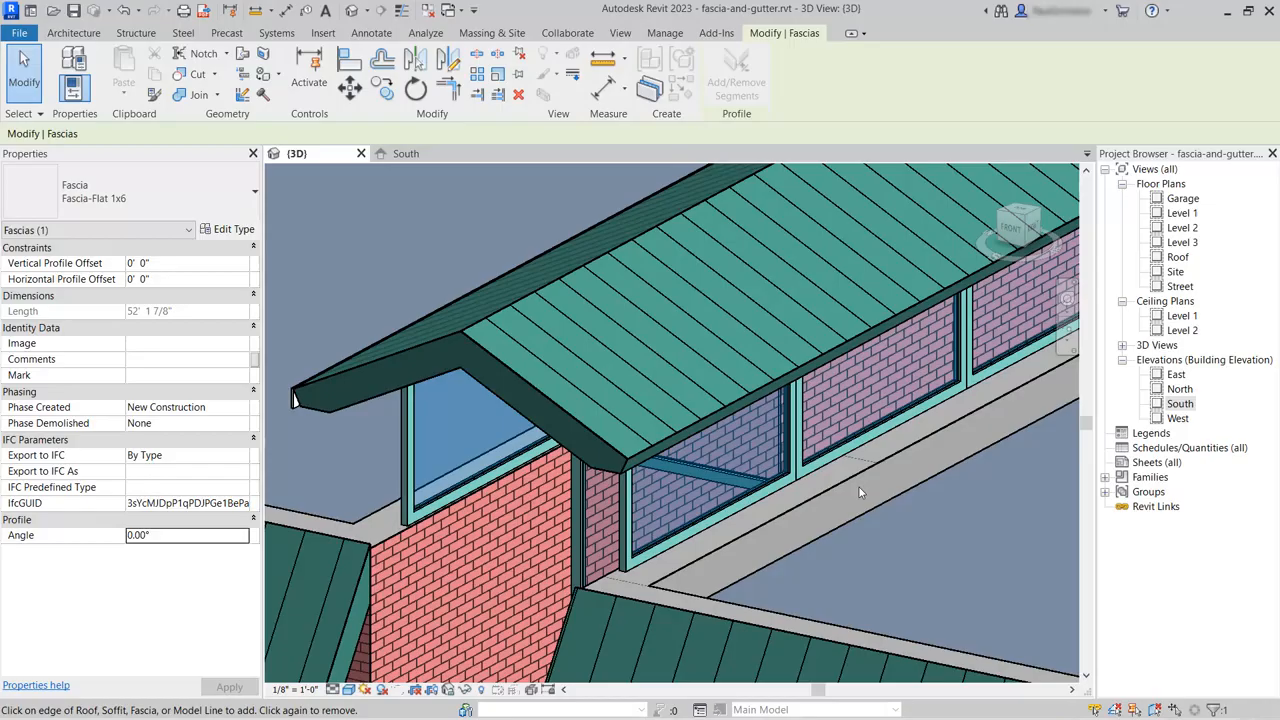
left_click(749, 396)
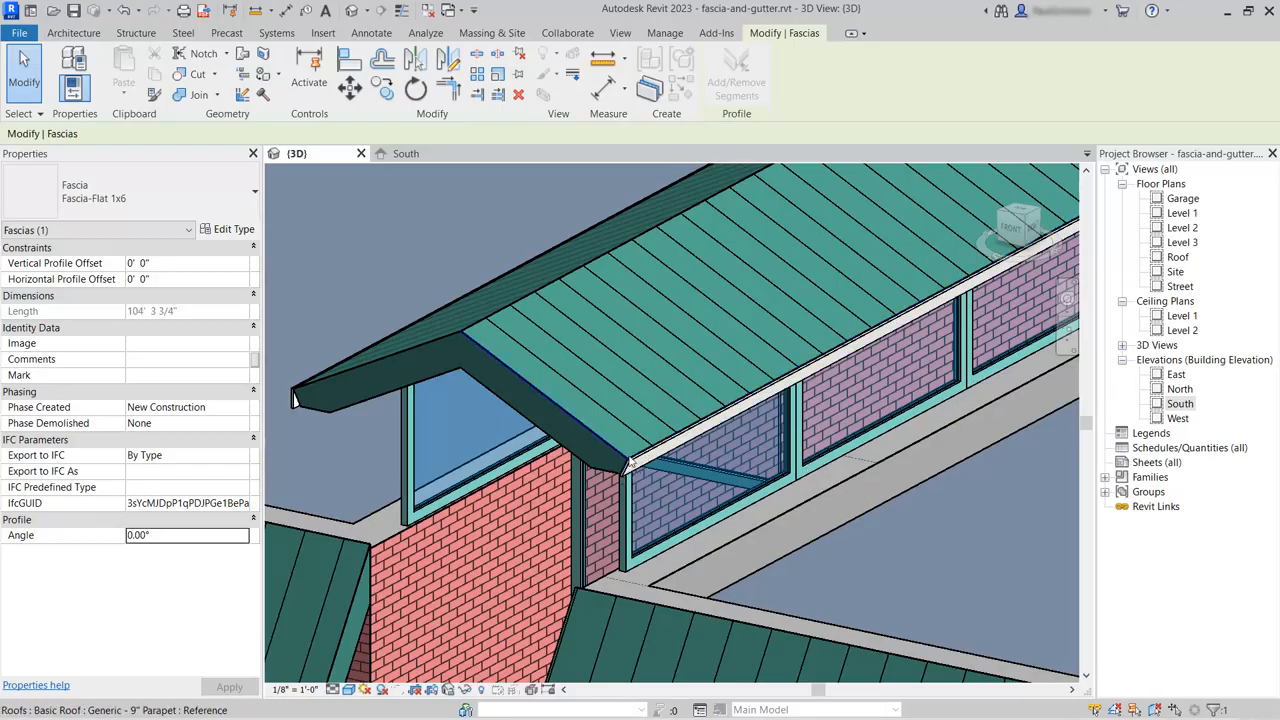
scroll(513, 455, "up", 5)
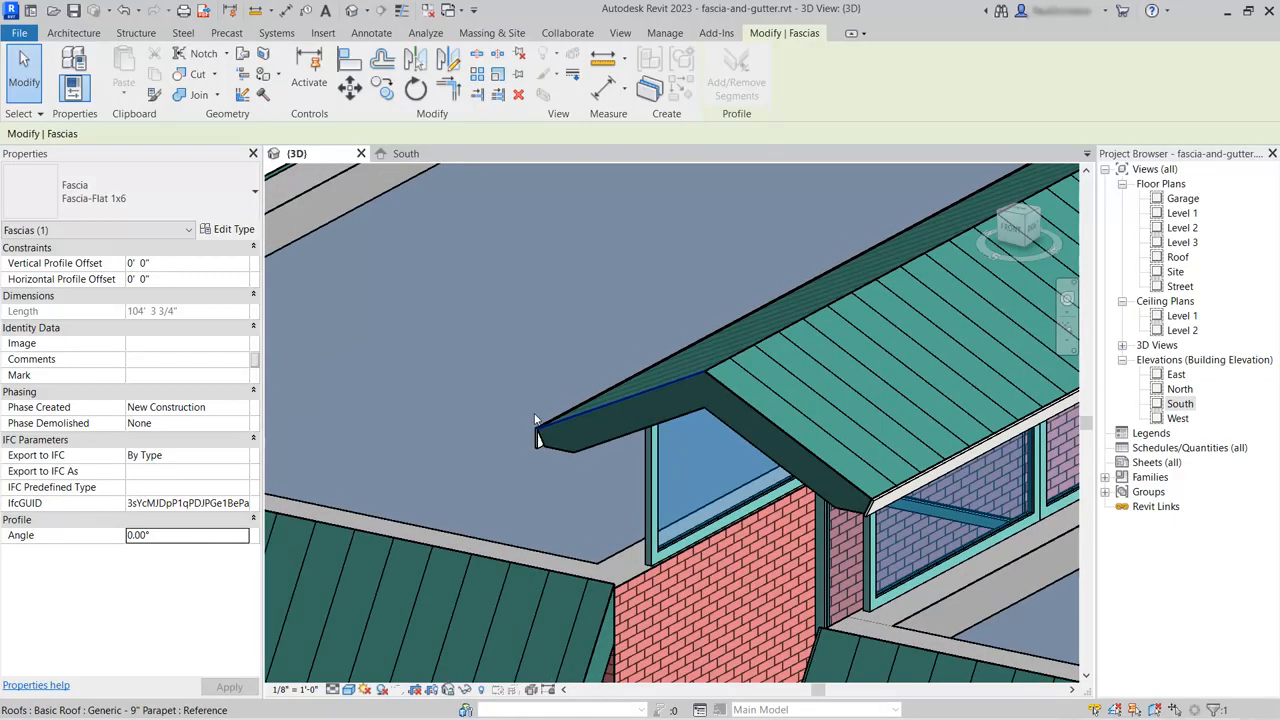
left_click(612, 382)
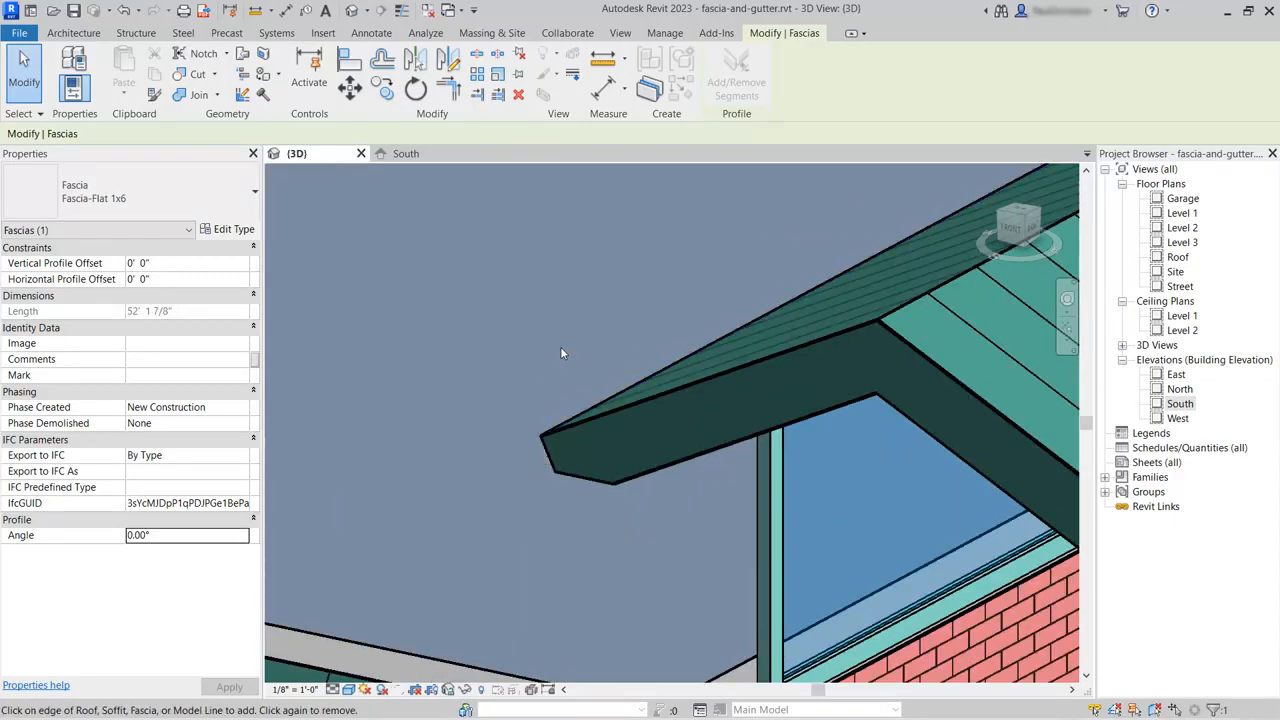
left_click(625, 382)
scroll(413, 330, "down", 5)
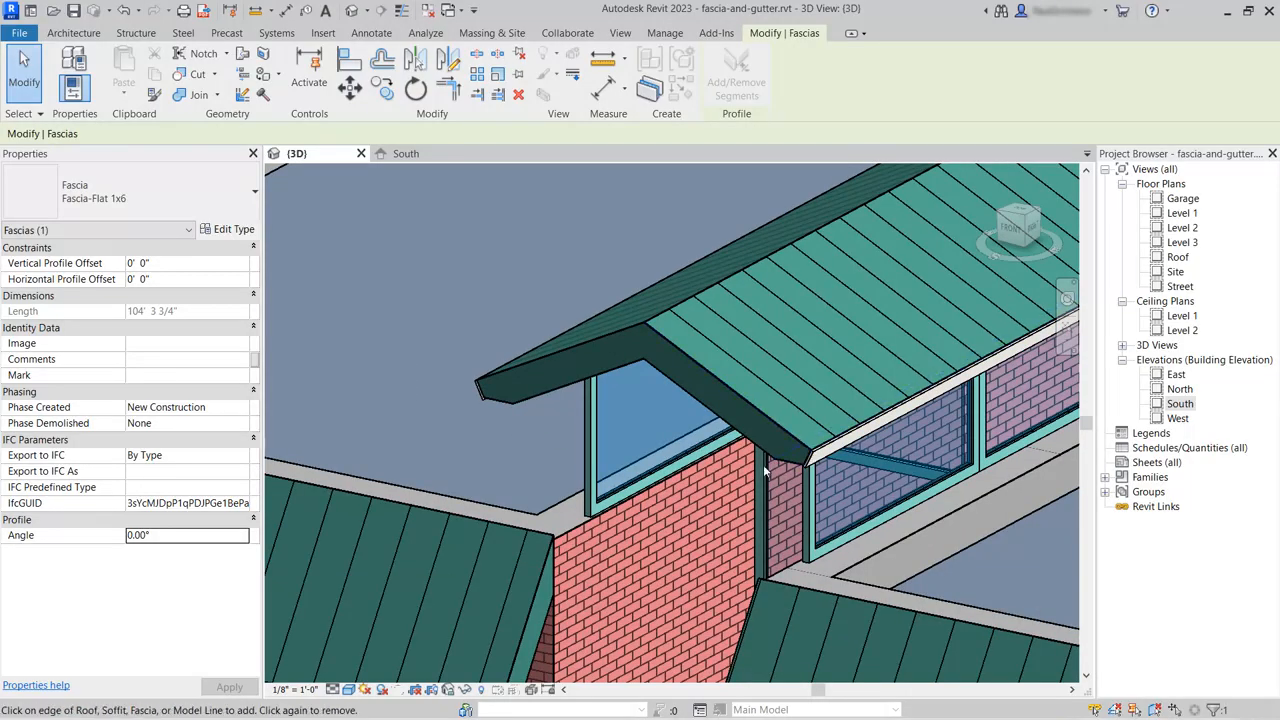
left_click(24, 75)
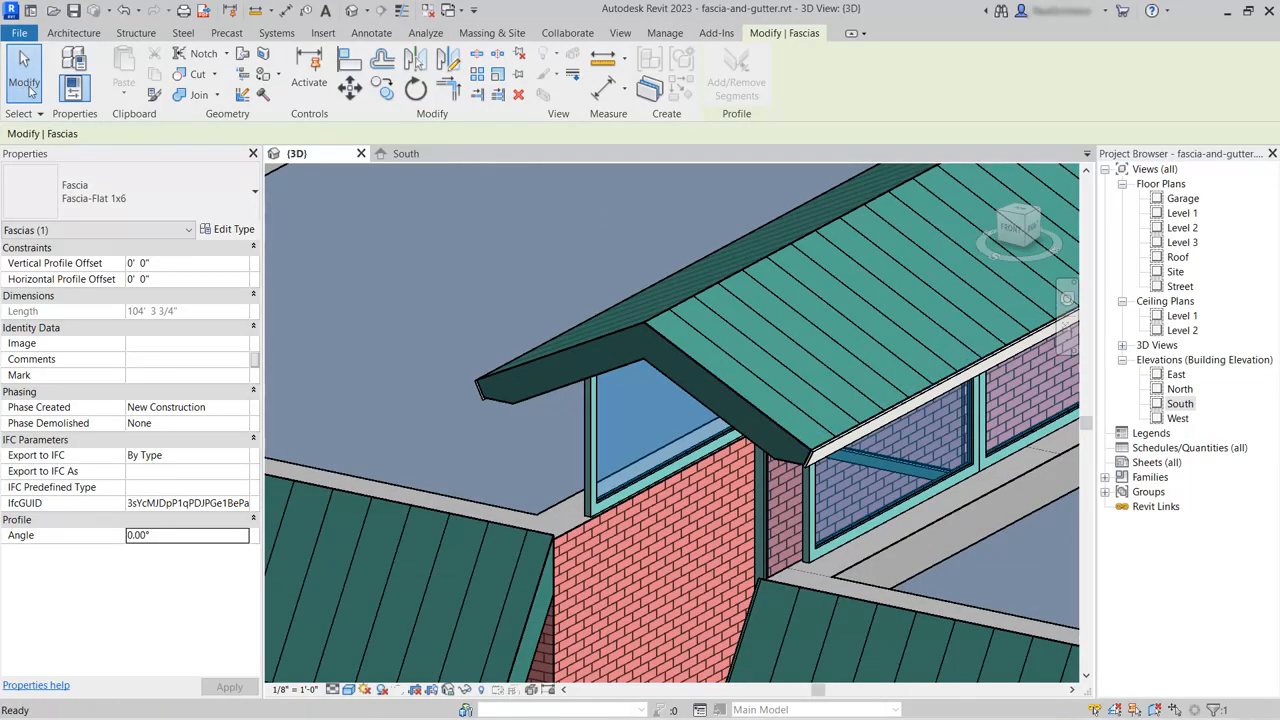
scroll(458, 419, "down", 8)
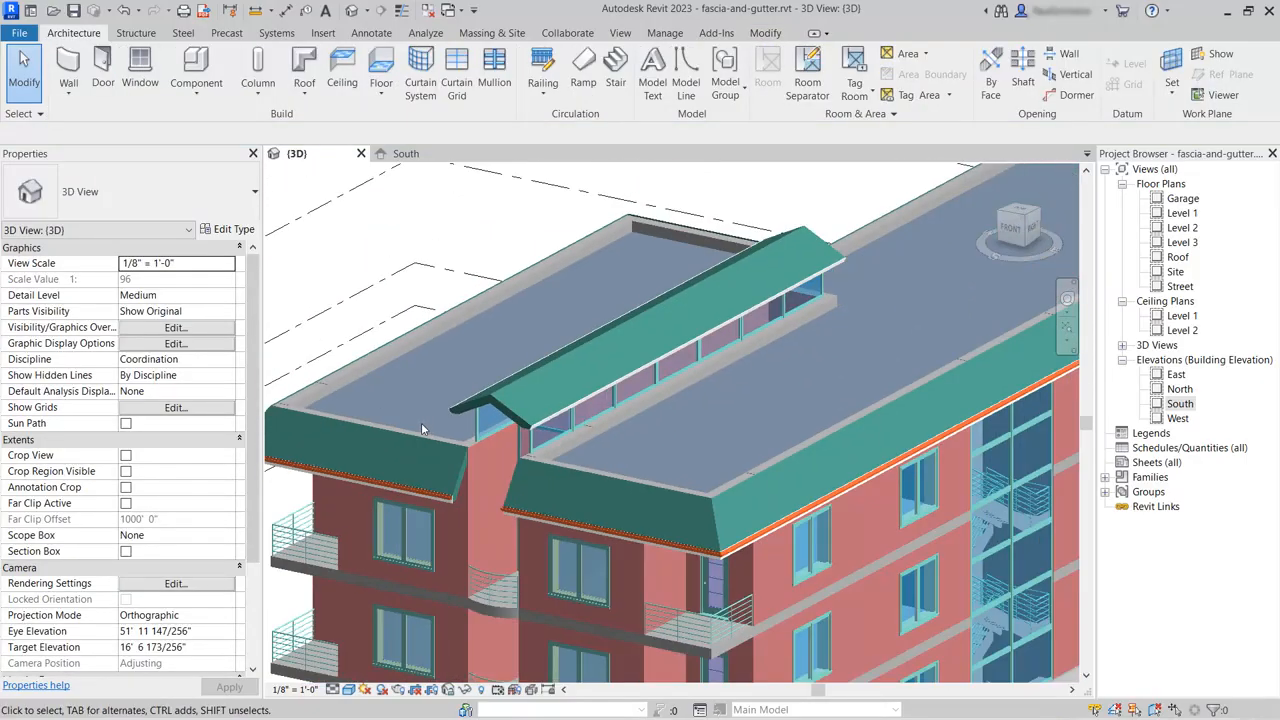
scroll(415, 429, "down", 3)
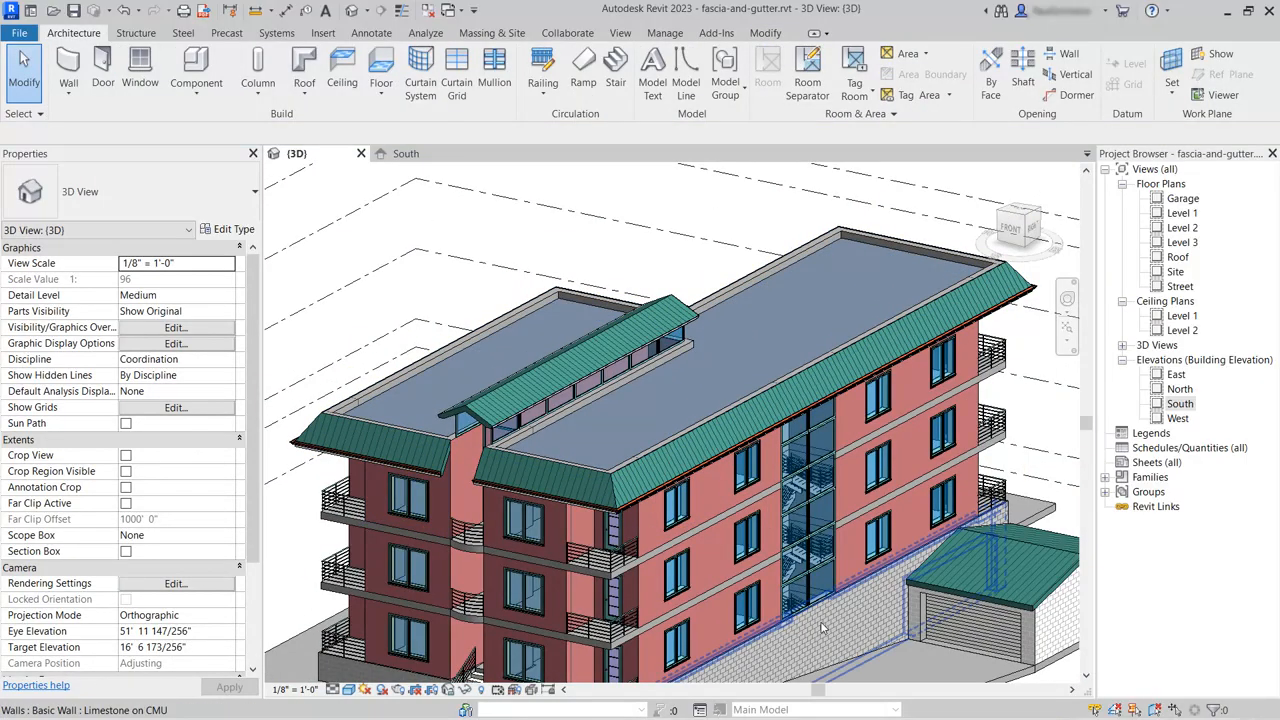